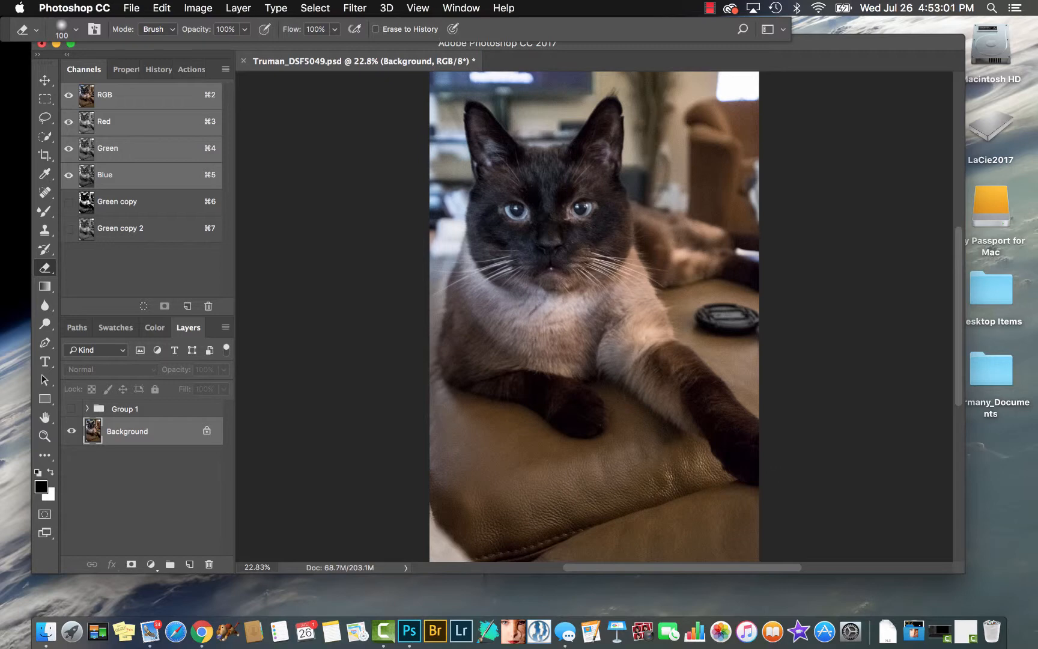
Compare the contrast of the Red, Green and Blue channels one by one, and return to the RGB composite
scroll(586, 317, right, 3)
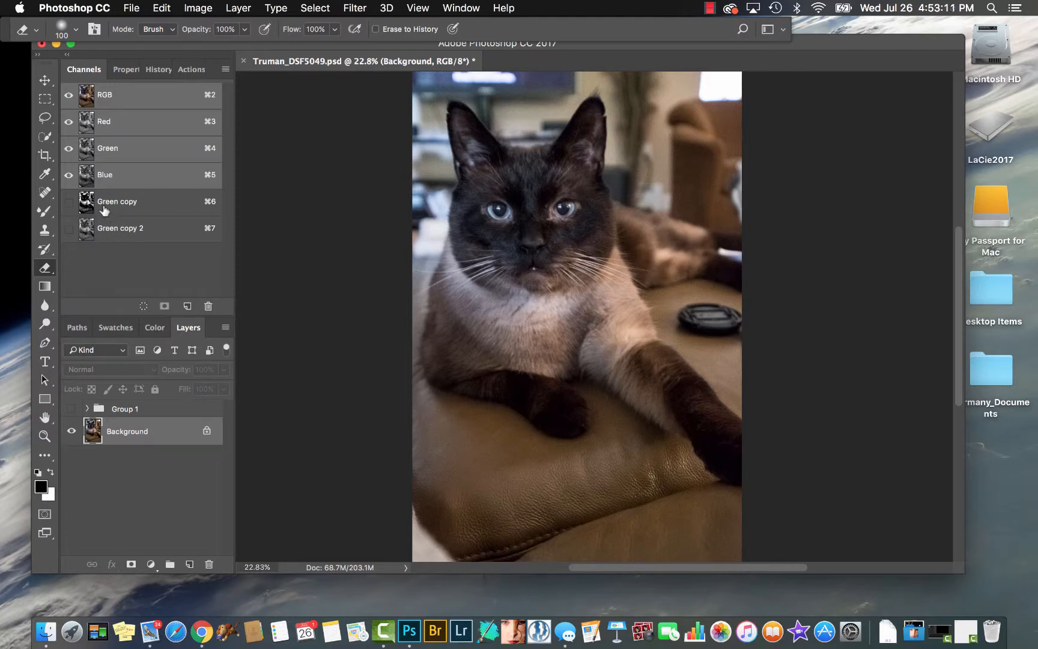
click(104, 122)
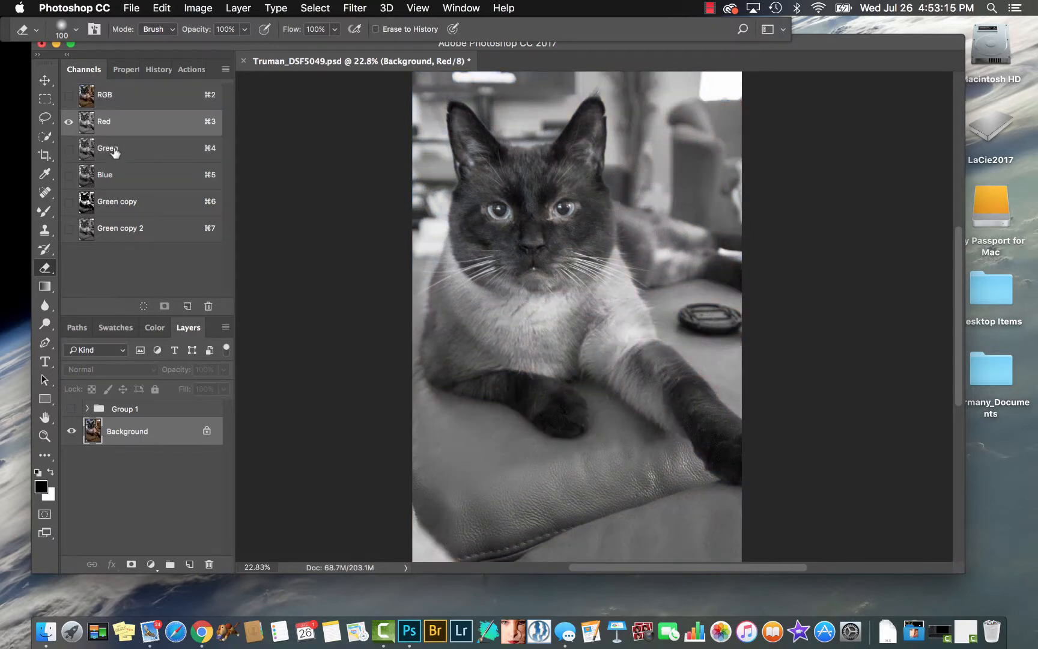
click(114, 153)
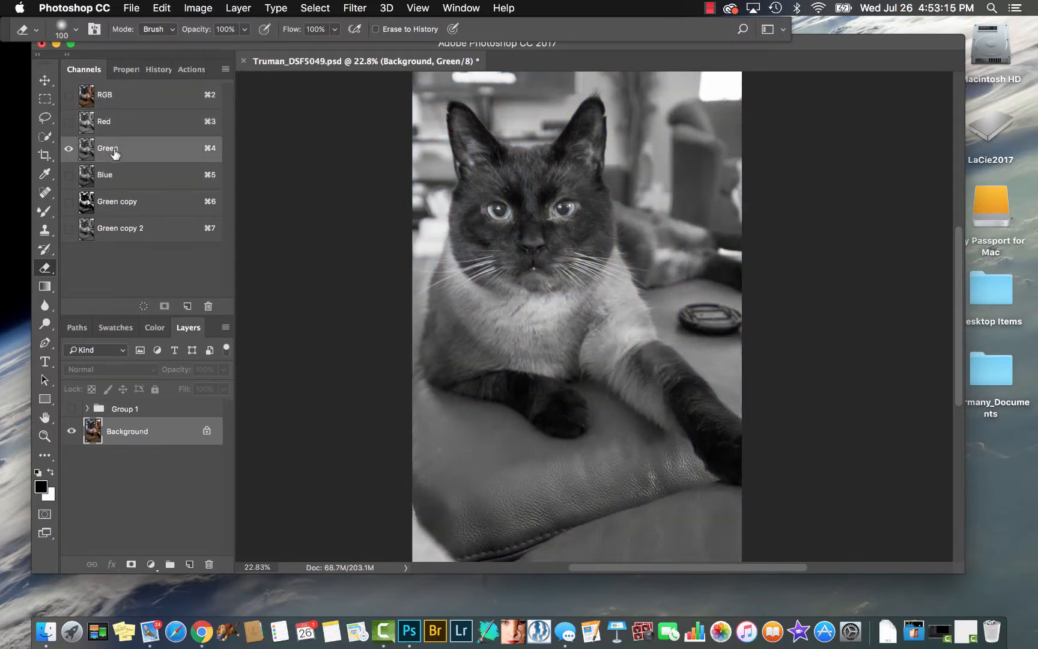
click(124, 179)
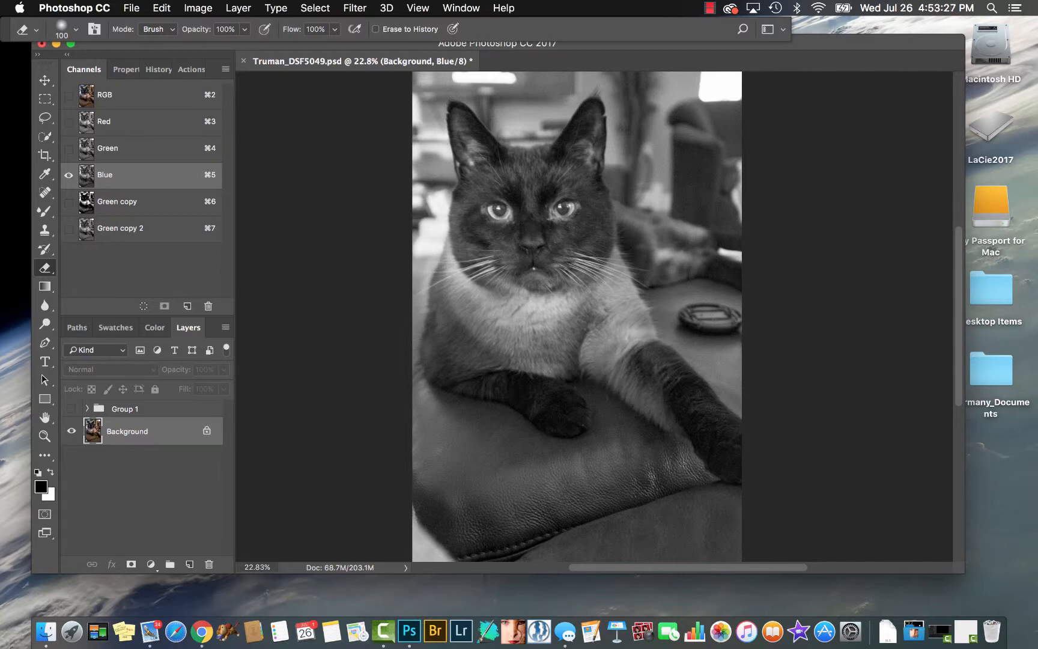
click(112, 148)
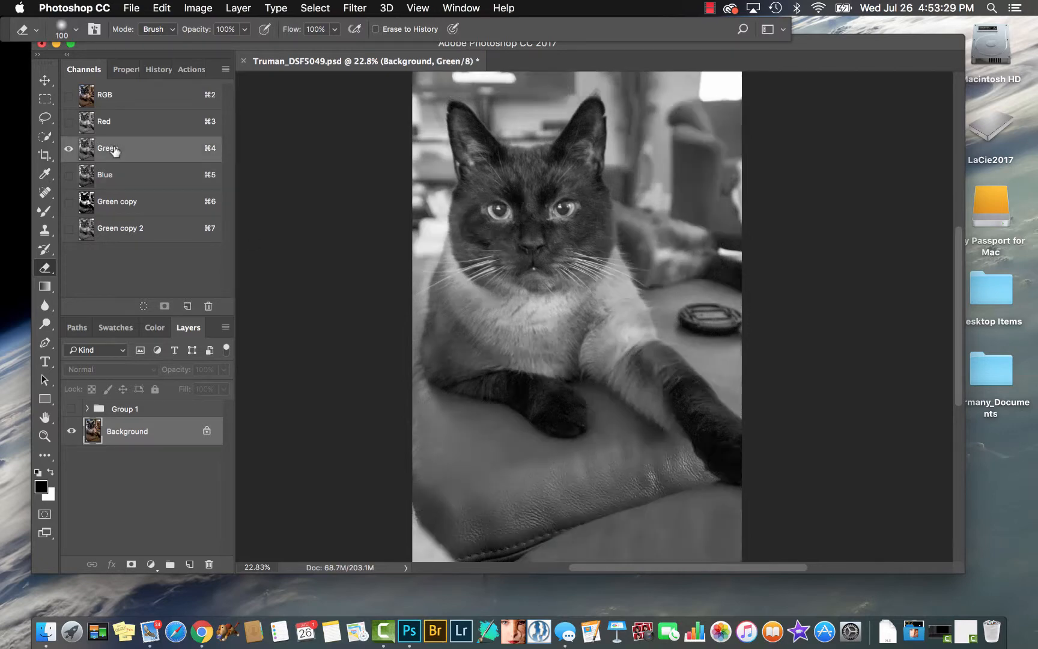
click(117, 124)
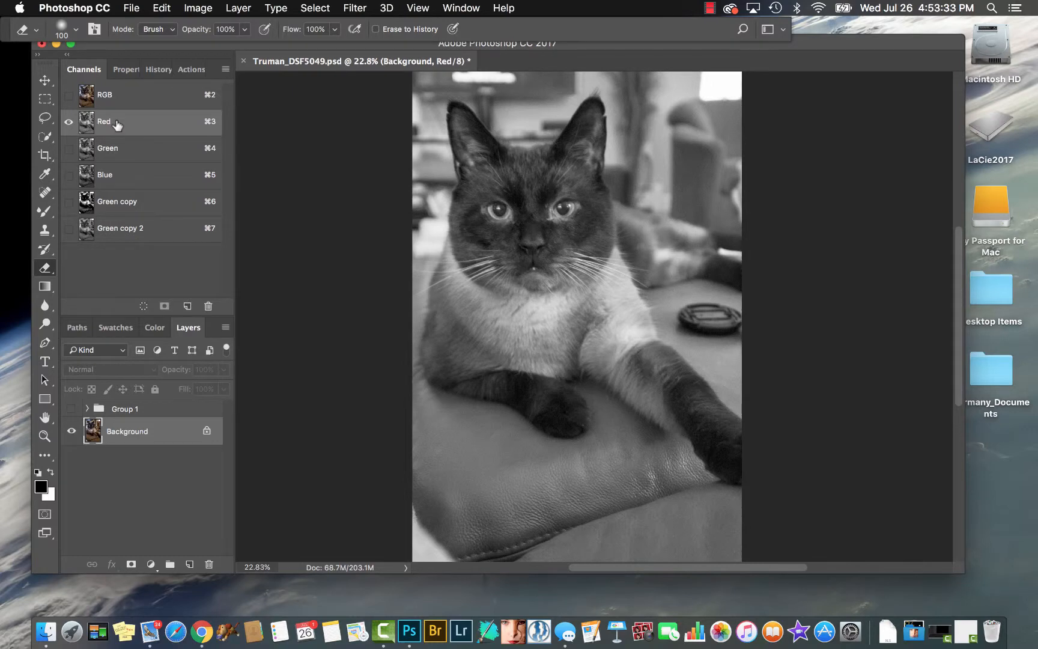
click(112, 101)
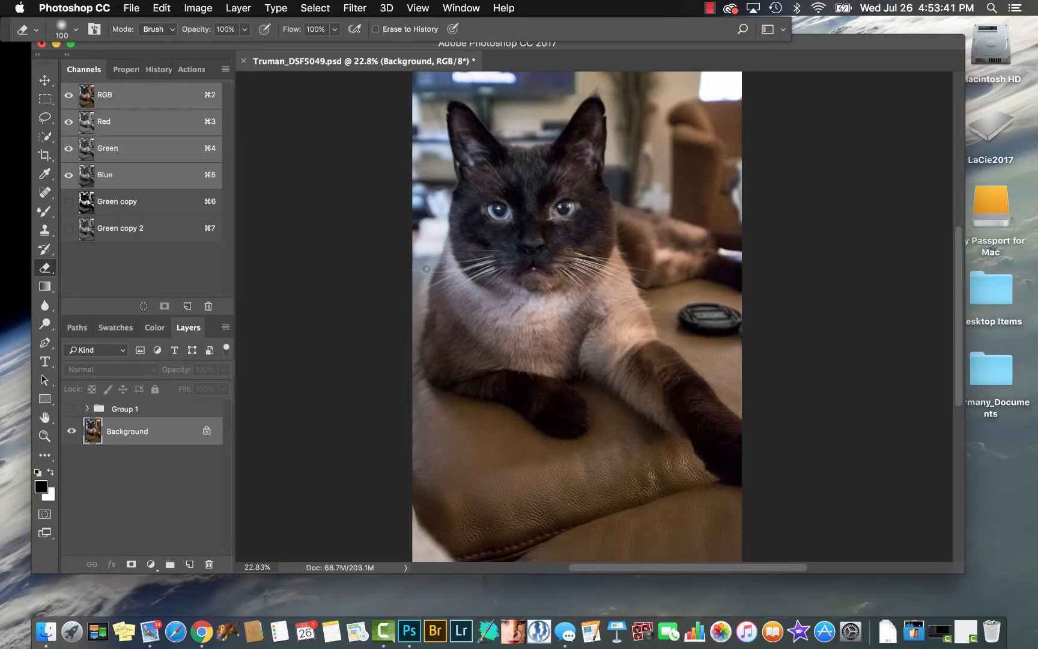
Select the cat's head and body with the Quick Selection tool
key(q)
key(q)
key(w)
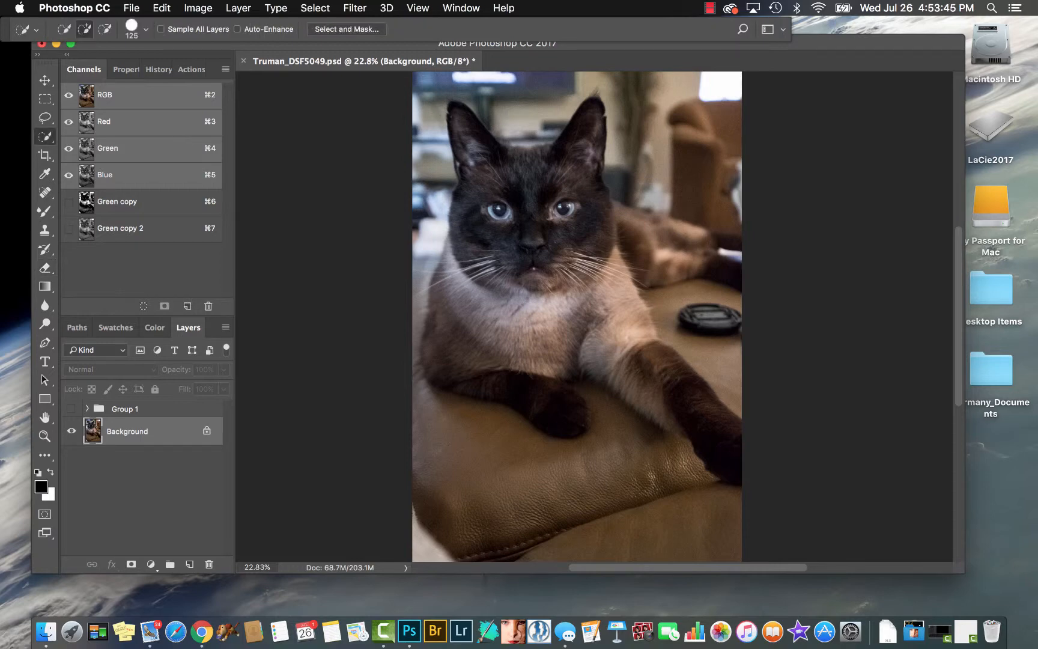
key(bracketright)
key(bracketright)
key(bracketright)
click(460, 117)
mouse_move(518, 201)
mouse_down()
mouse_move(585, 129)
mouse_move(585, 240)
mouse_move(461, 282)
mouse_move(558, 385)
mouse_move(579, 318)
mouse_up()
Subtract the background and the leather couch from the selection with a 100 px Quick Selection brush, leaving only the cat
key(bracketleft)
key(bracketleft)
key(bracketleft)
key(bracketleft)
key(bracketleft)
mouse_move(430, 155)
mouse_down()
mouse_move(434, 211)
mouse_move(416, 287)
mouse_move(419, 391)
mouse_move(429, 418)
mouse_move(516, 480)
mouse_up()
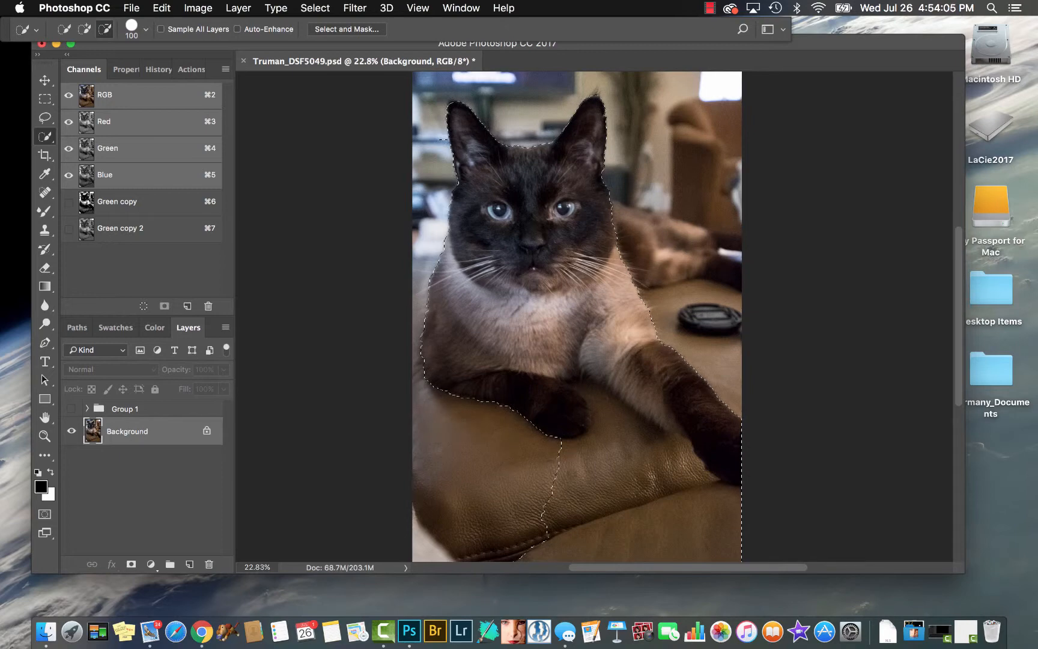
drag(598, 478, 614, 364)
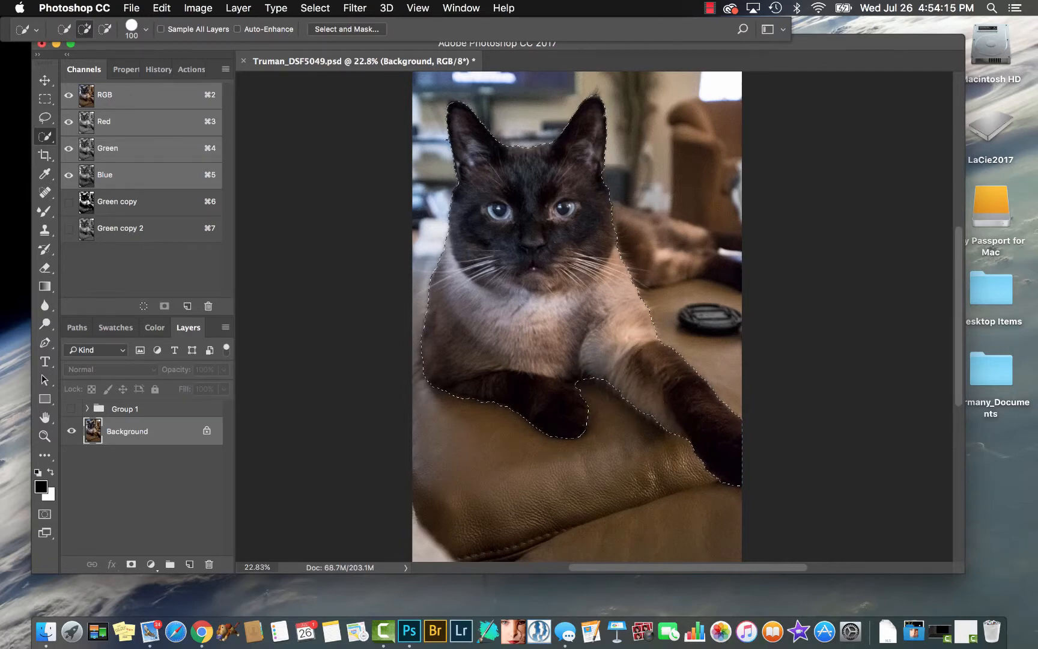
Open Select and Mask with the Refine Edge Brush and set edge detection to a 63 px radius with Smart Radius on
click(328, 30)
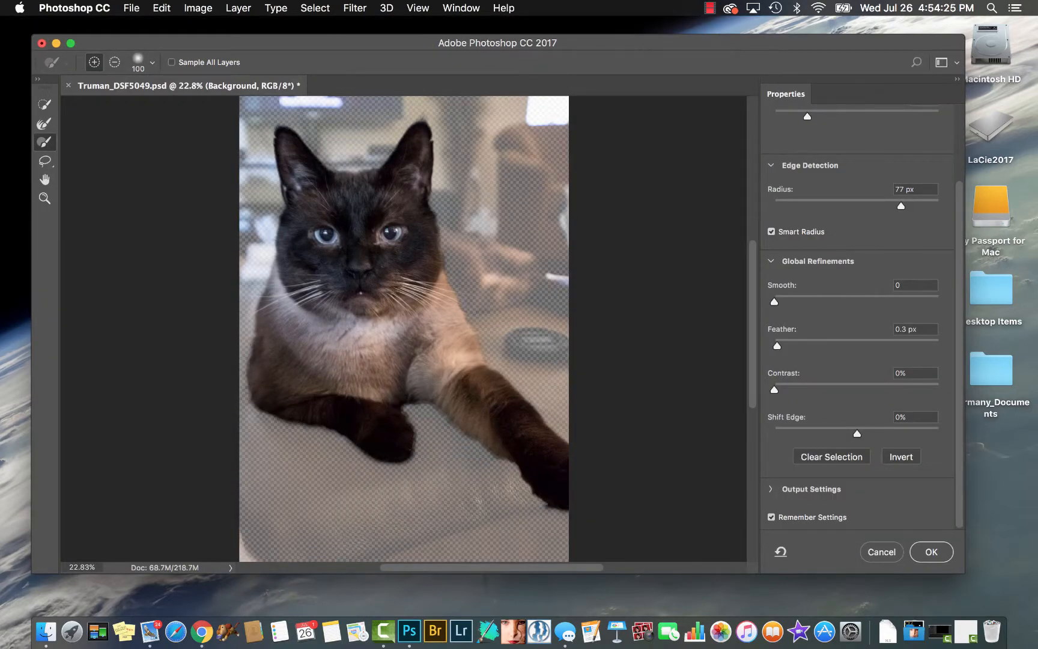
click(44, 123)
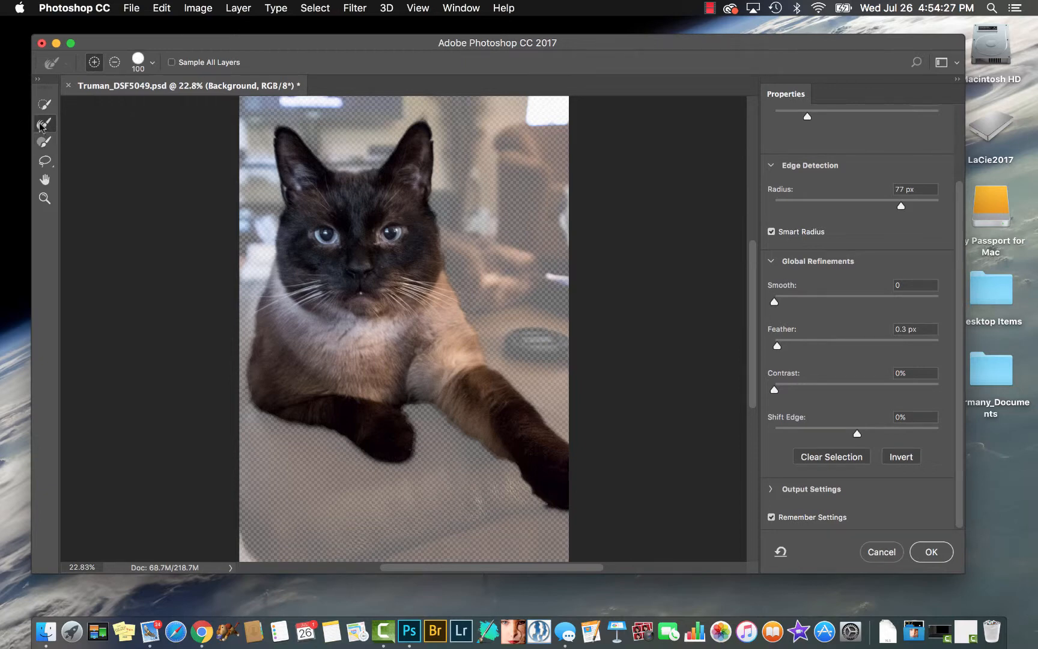
click(771, 232)
drag(891, 209, 746, 220)
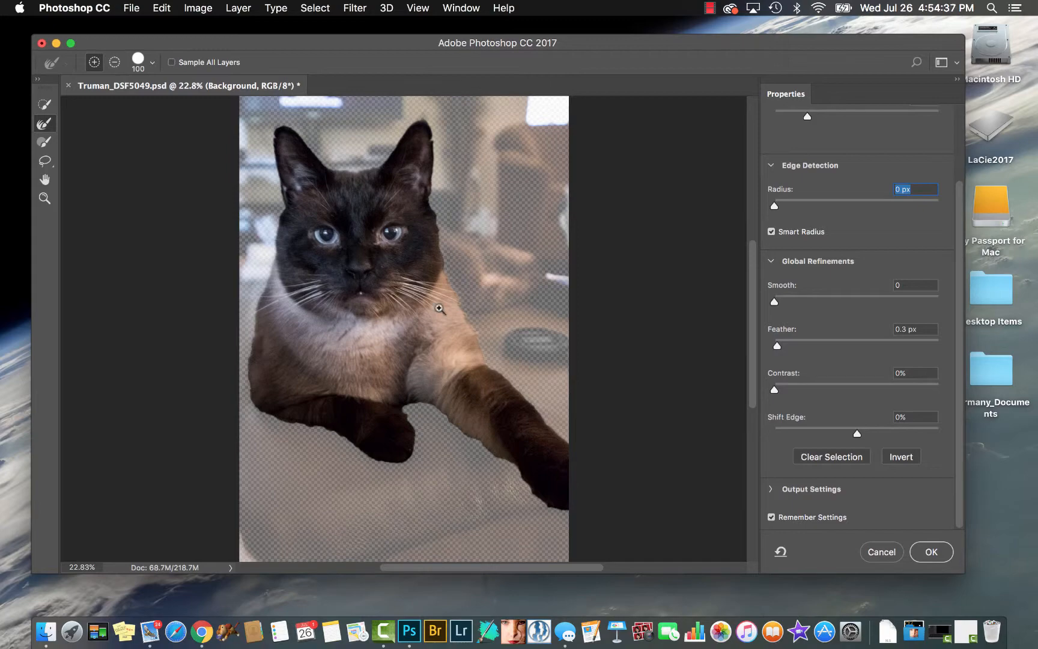
mouse_move(436, 303)
mouse_down()
mouse_move(556, 343)
mouse_move(528, 341)
mouse_up()
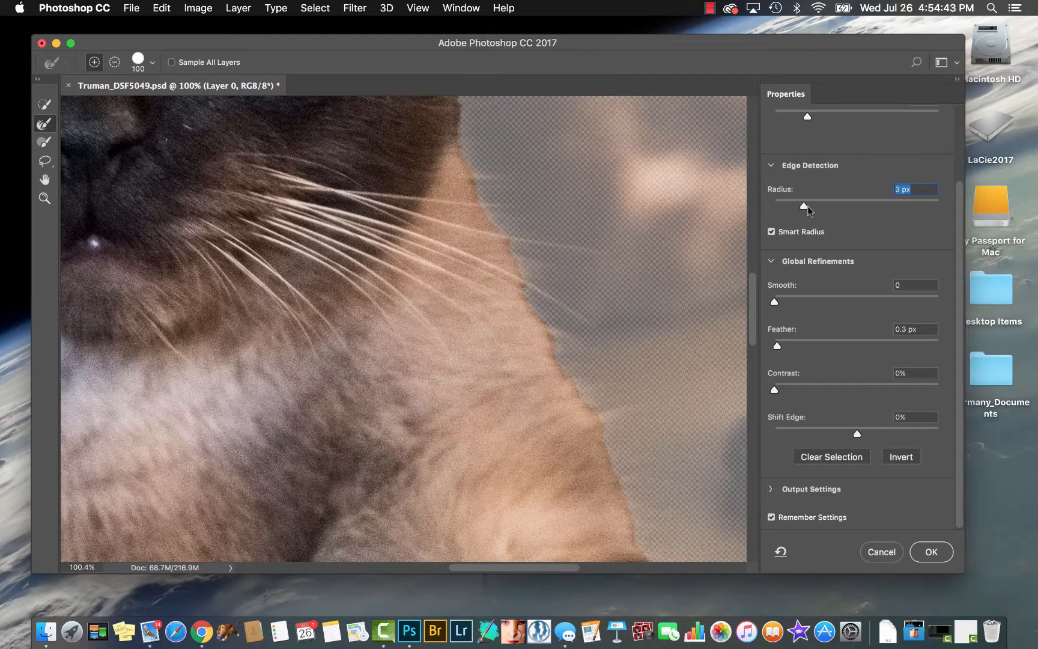
drag(807, 206, 861, 205)
mouse_move(863, 205)
mouse_down()
mouse_move(850, 210)
mouse_move(872, 213)
mouse_up()
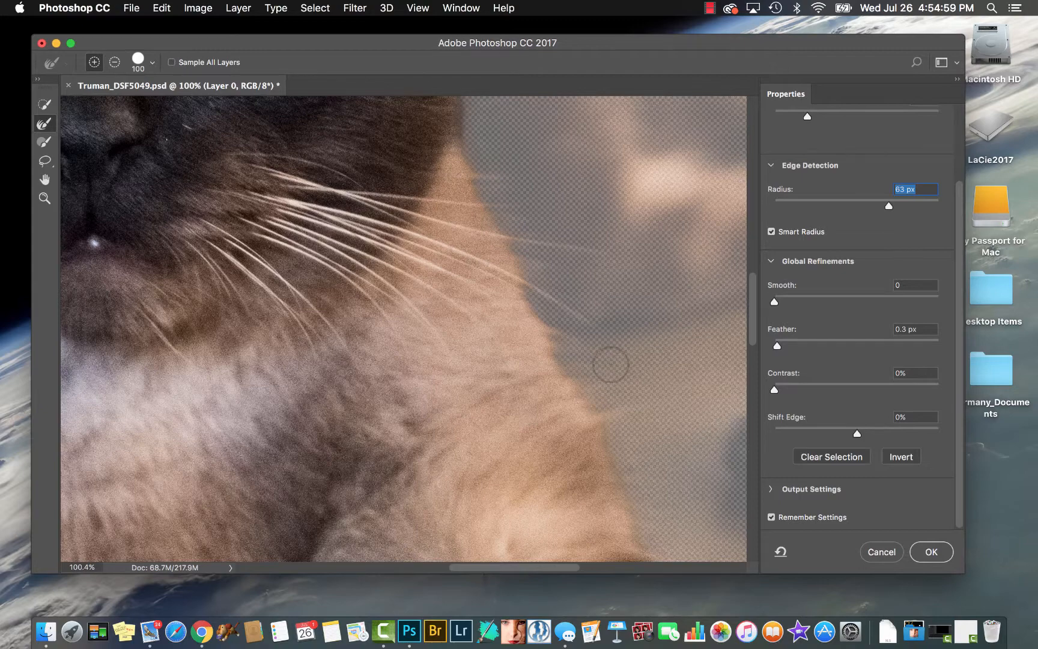
Switch the view mode to Black & White and inspect the mask edge around the cat's legs
scroll(611, 364, down, 3)
scroll(610, 365, down, 2)
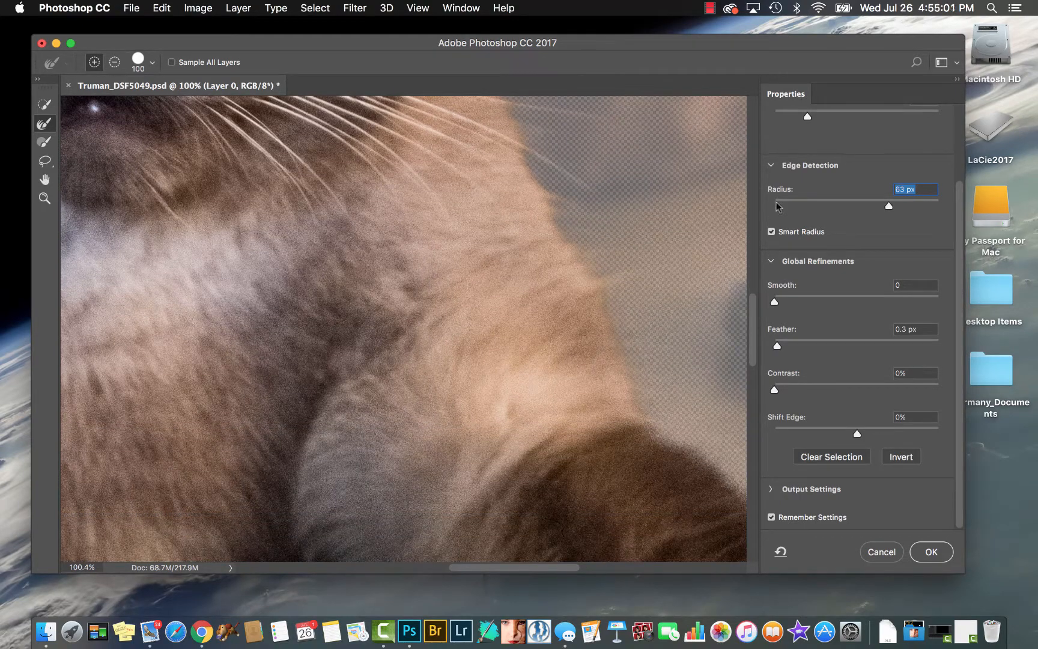
scroll(800, 156, up, 3)
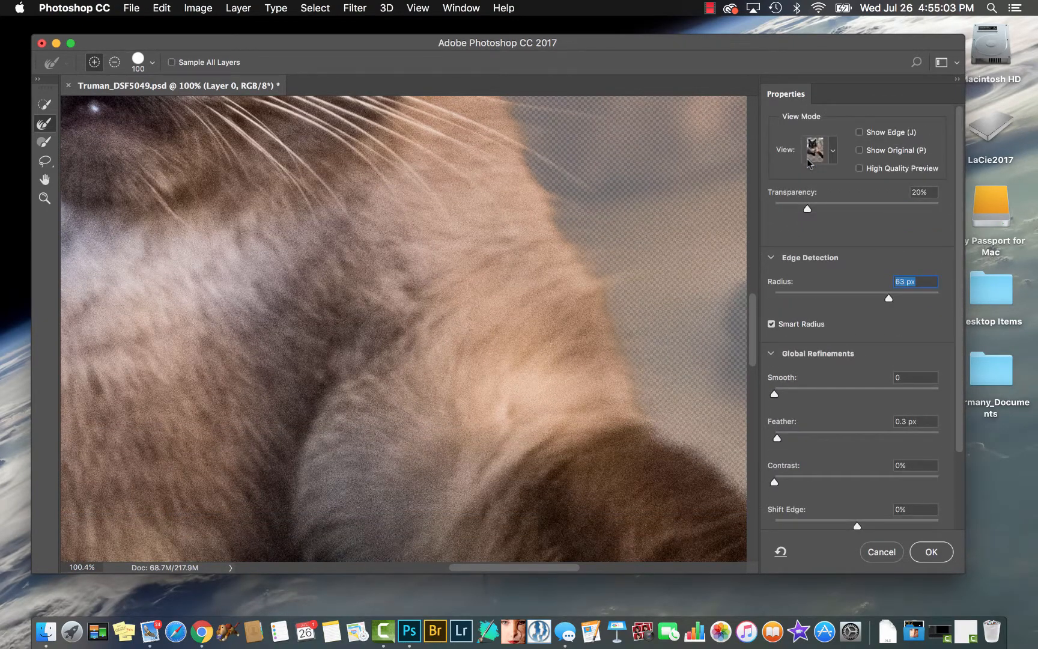
click(832, 151)
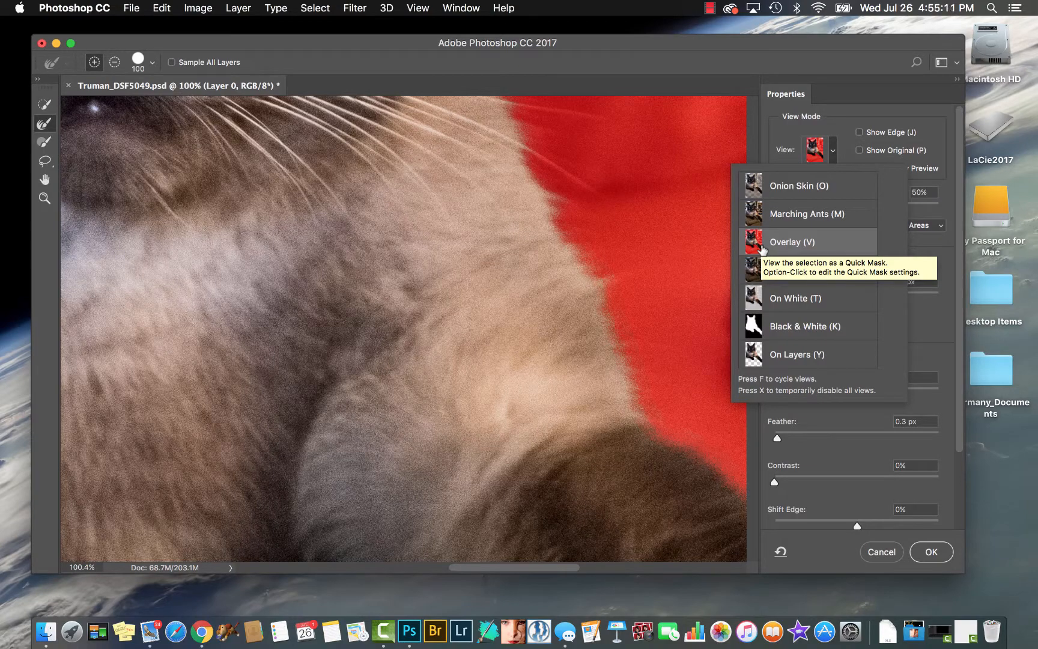
click(762, 325)
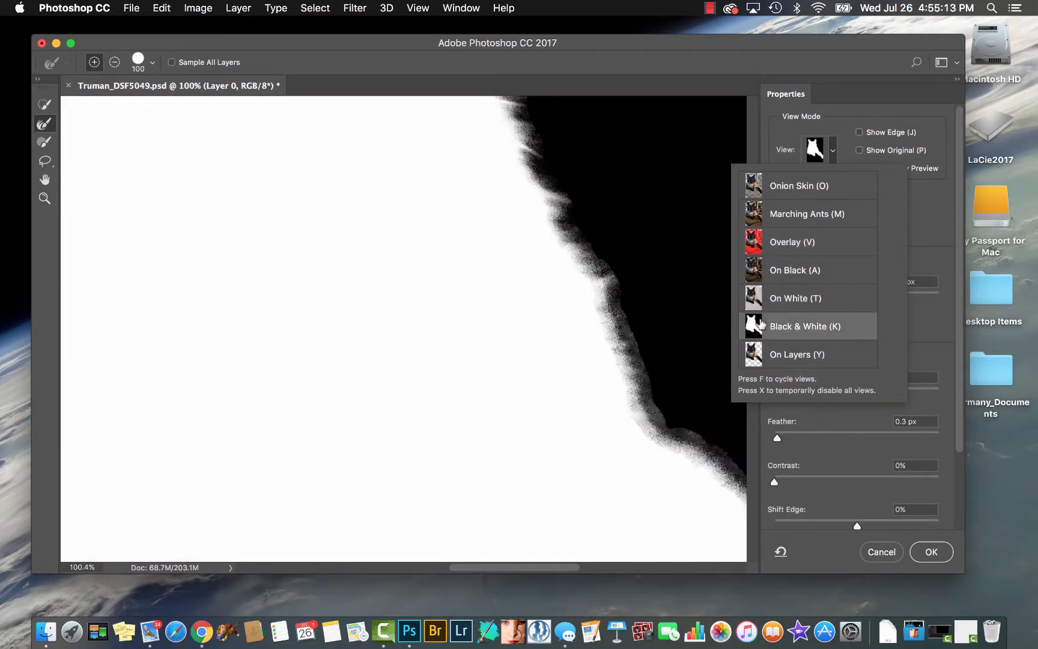
scroll(598, 366, down, 6)
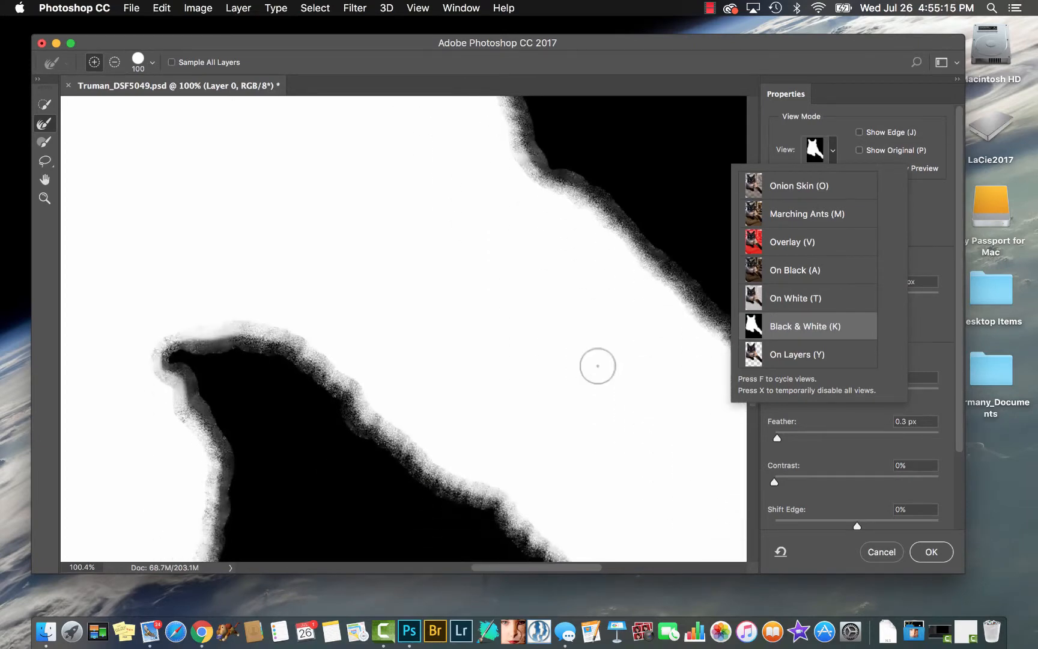
scroll(597, 366, right, 3)
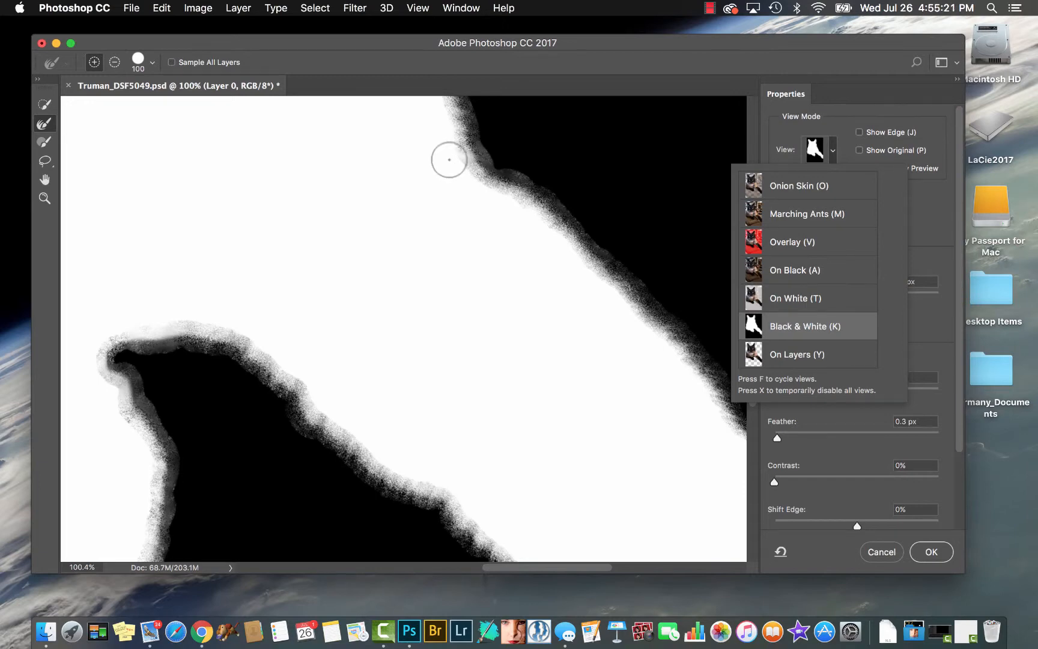
scroll(571, 312, down, 2)
scroll(570, 312, up, 3)
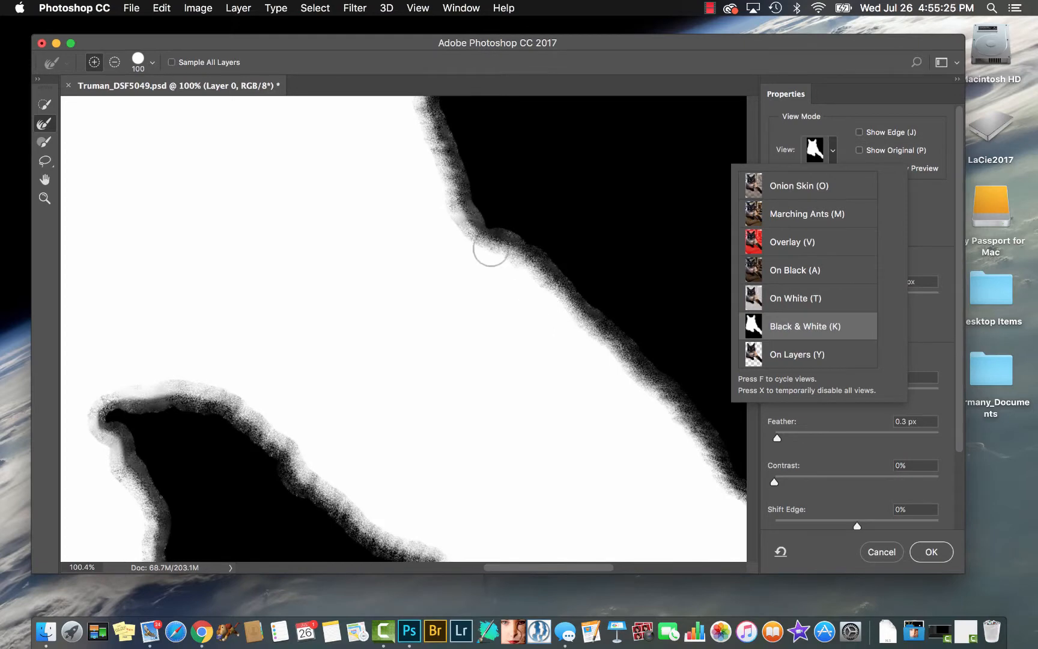
click(917, 229)
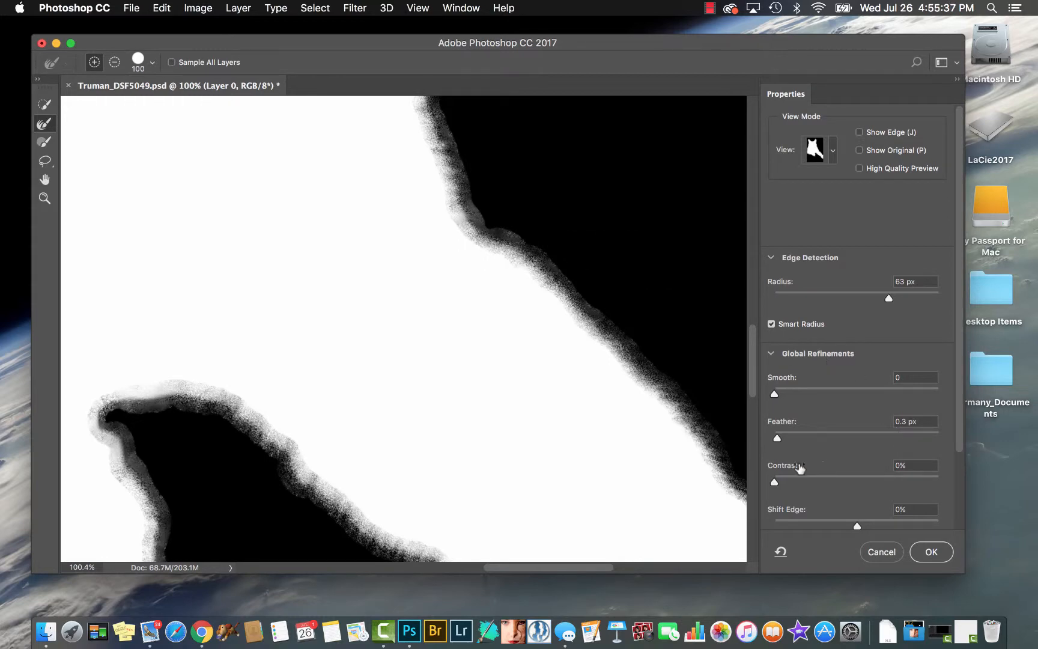
Set the refined selection to output to New Layer with Layer Mask
scroll(799, 466, down, 3)
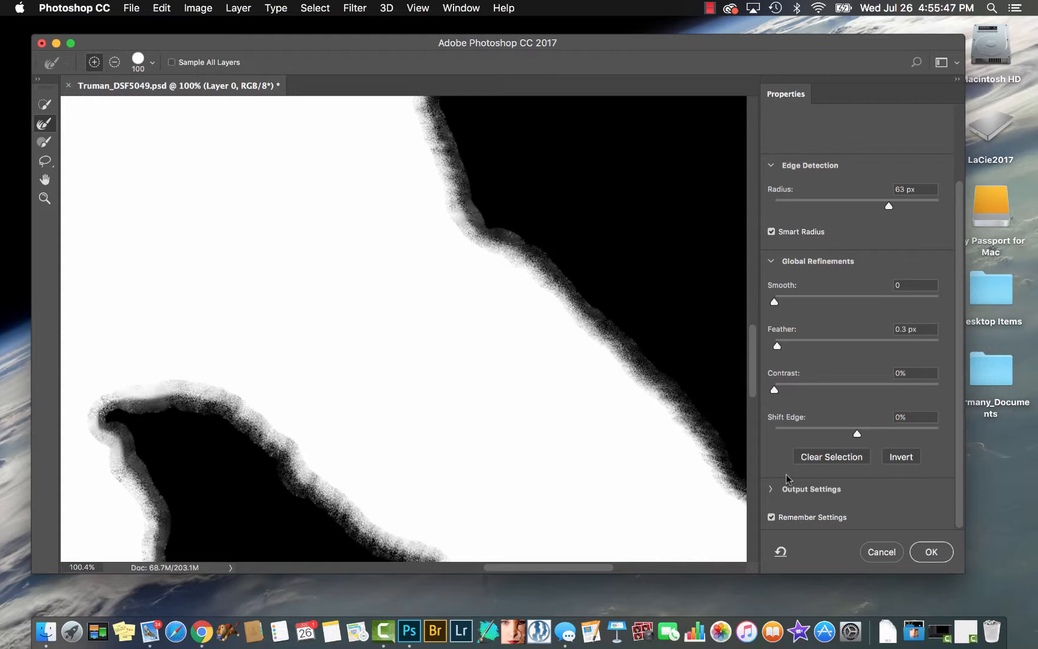
scroll(745, 480, down, 3)
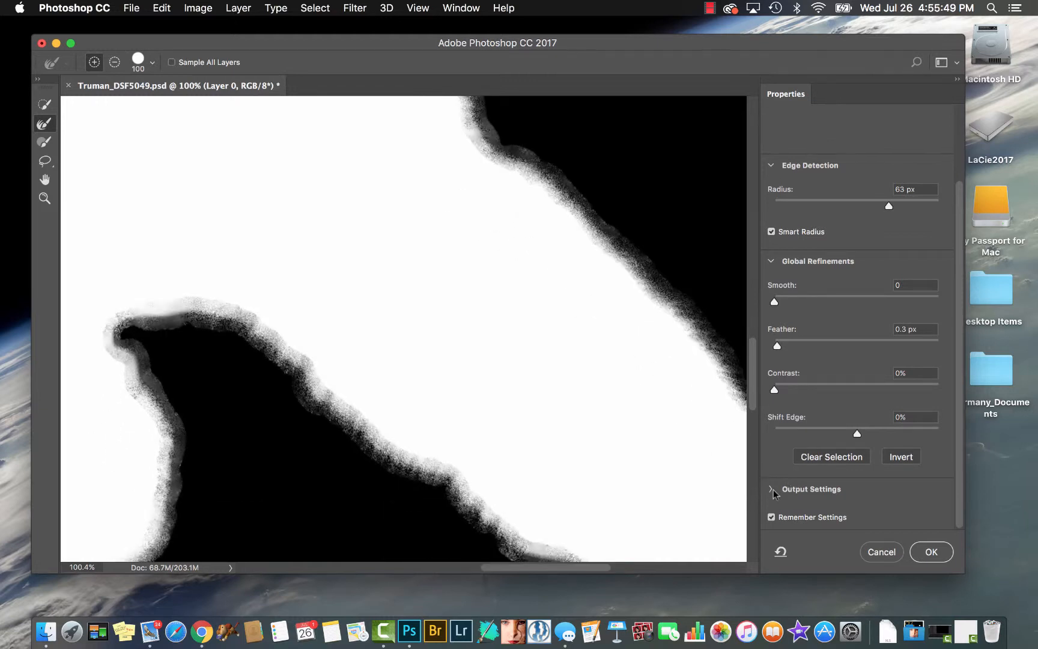
click(771, 490)
scroll(814, 494, down, 2)
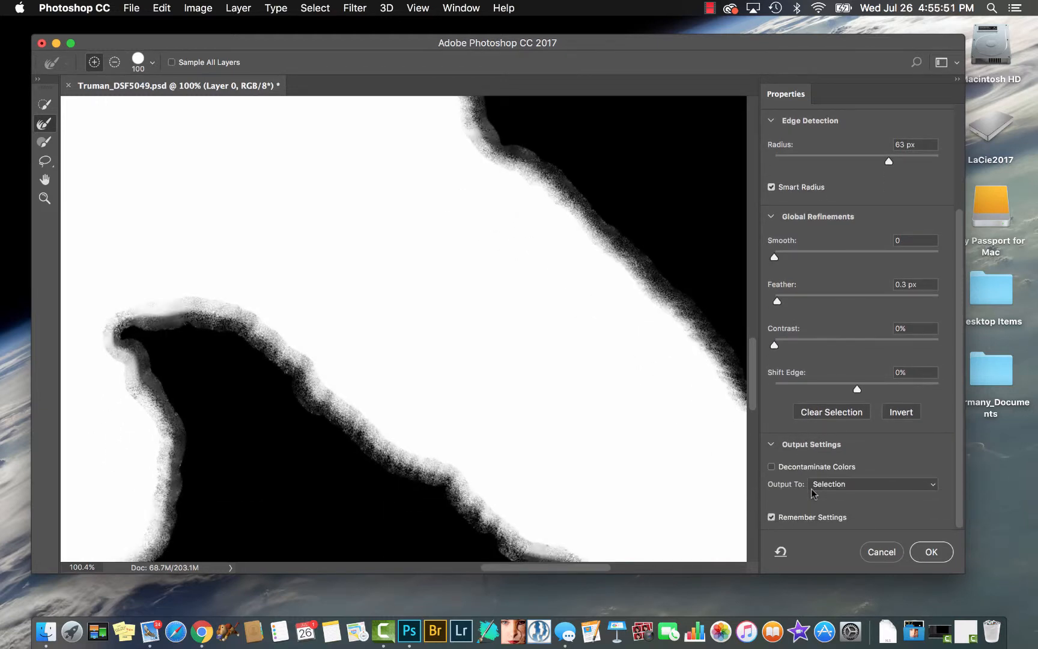
click(826, 490)
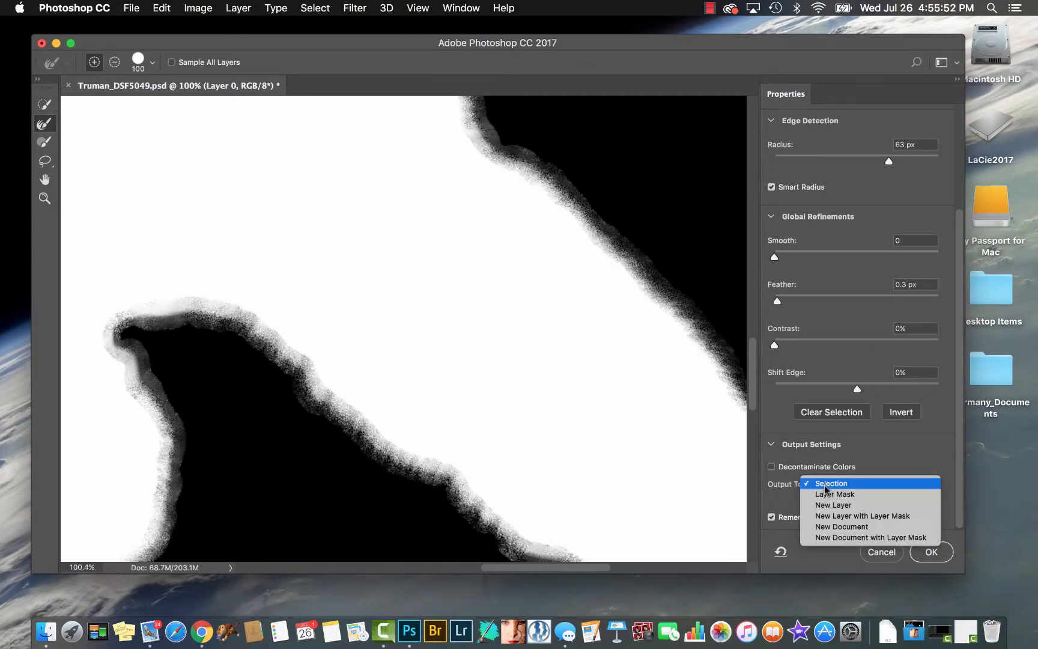
click(826, 517)
Try to refine the mask edge along the cat's shoulder and outstretched foreleg with a 175 px Refine Edge Brush
scroll(574, 382, up, 5)
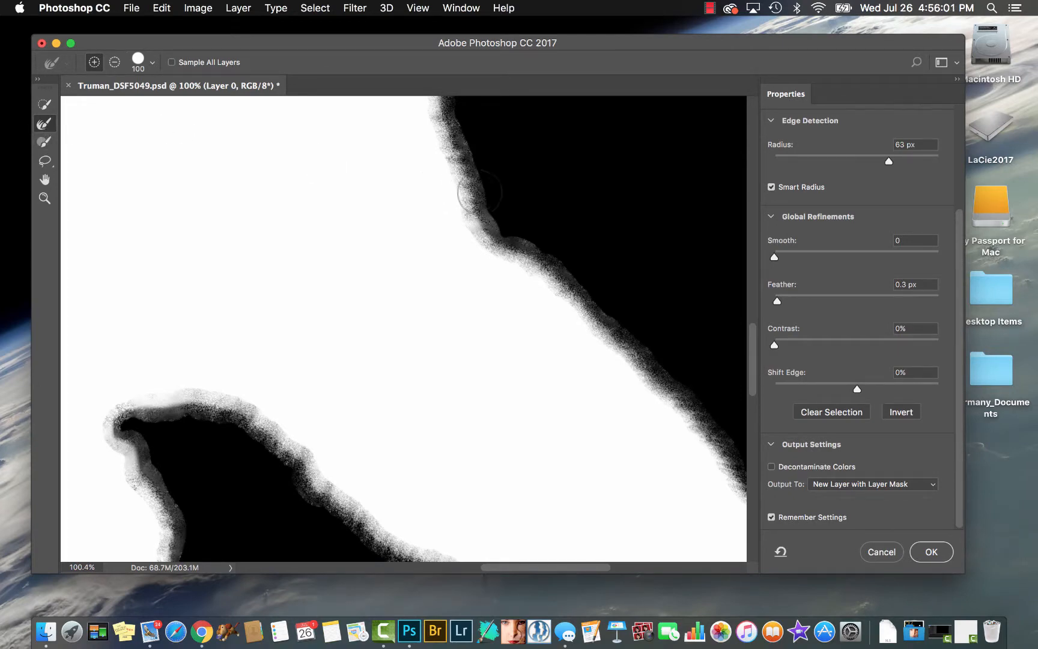
key(bracketright)
key(bracketright)
key(bracketright)
mouse_move(479, 192)
mouse_down()
mouse_move(542, 273)
mouse_move(634, 327)
mouse_up()
drag(634, 325, 532, 240)
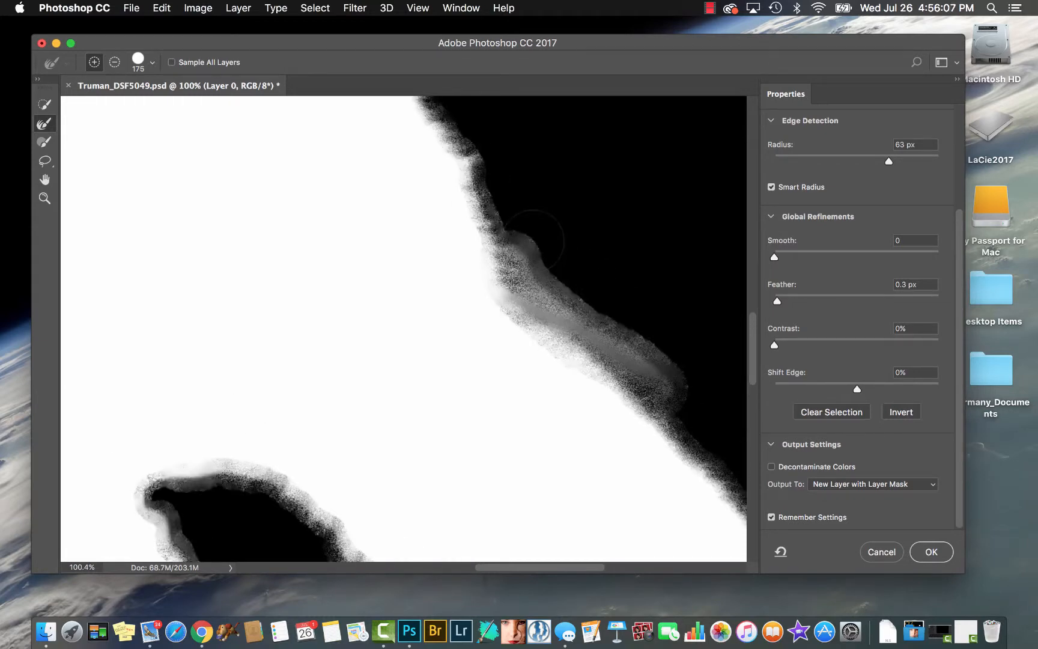
key(super+z)
Refine the tip of the ear on the image's right with the 175 px brush, undoing the stroke between the ears
scroll(456, 216, up, 5)
scroll(456, 215, left, 3)
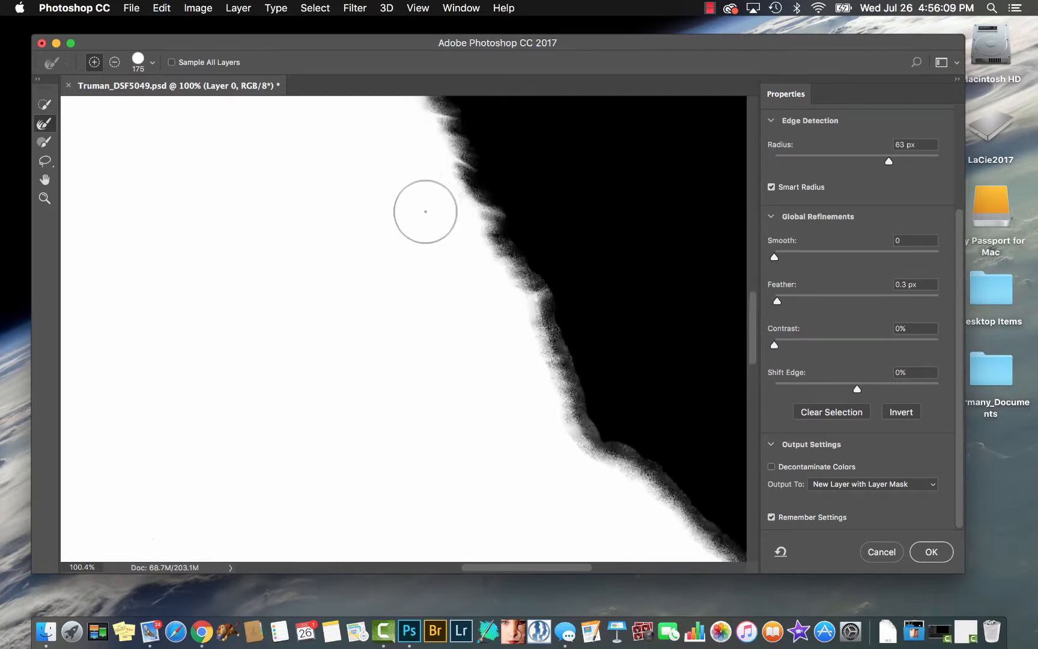
scroll(425, 212, left, 2)
scroll(425, 211, up, 5)
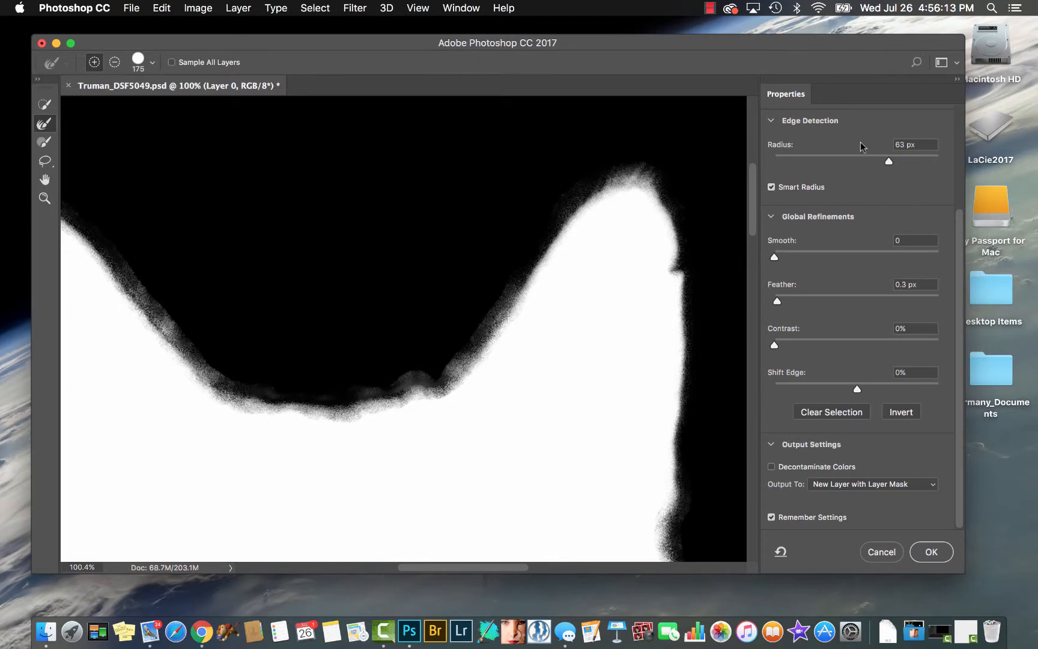
mouse_move(694, 166)
mouse_down()
mouse_move(669, 174)
mouse_move(634, 153)
mouse_move(605, 153)
mouse_move(635, 160)
mouse_up()
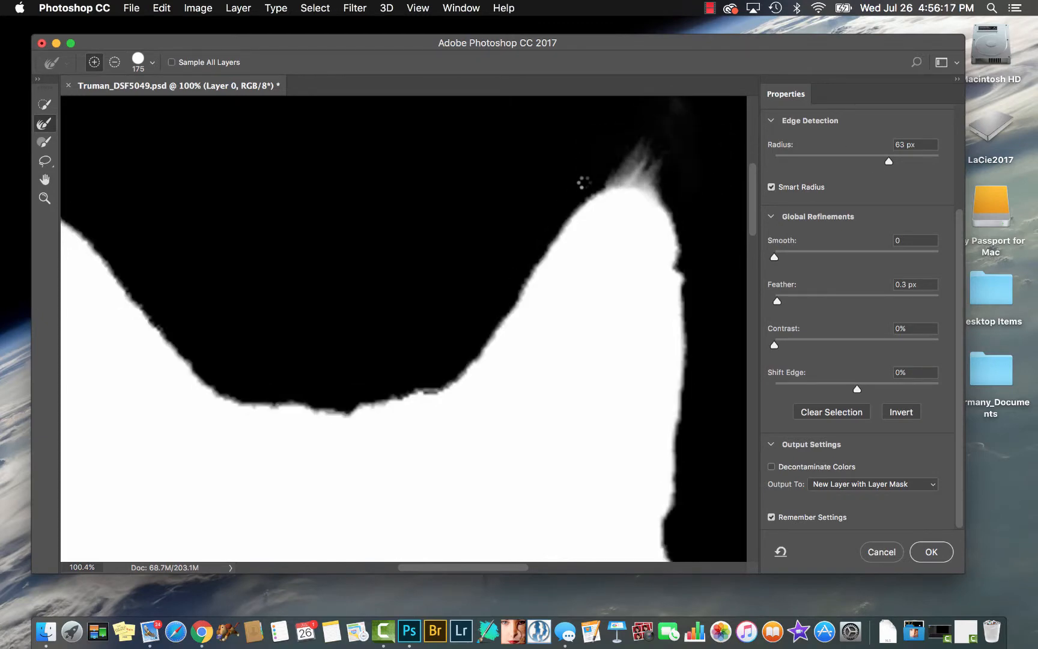
mouse_move(588, 191)
mouse_down()
mouse_move(472, 349)
mouse_move(430, 378)
mouse_move(287, 395)
mouse_move(182, 339)
mouse_up()
key(super+z)
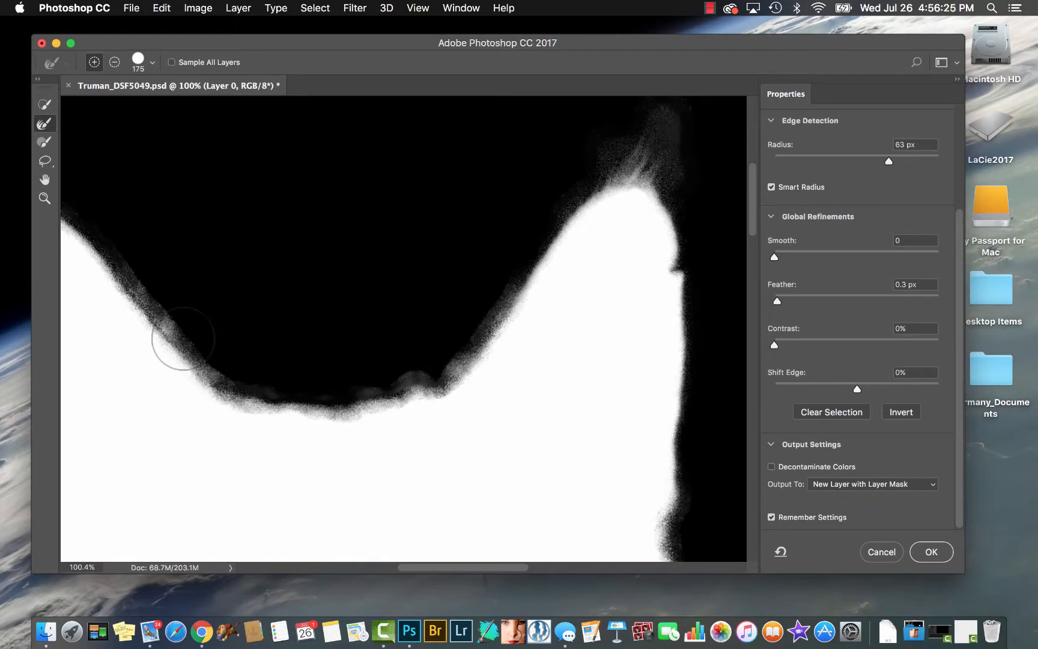
Refine the outer edge of the ear on the image's left with a 70 px Refine Edge Brush, from its tip to its base
key(bracketleft)
key(bracketleft)
key(bracketleft)
key(bracketleft)
scroll(183, 339, left, 5)
scroll(183, 338, down, 2)
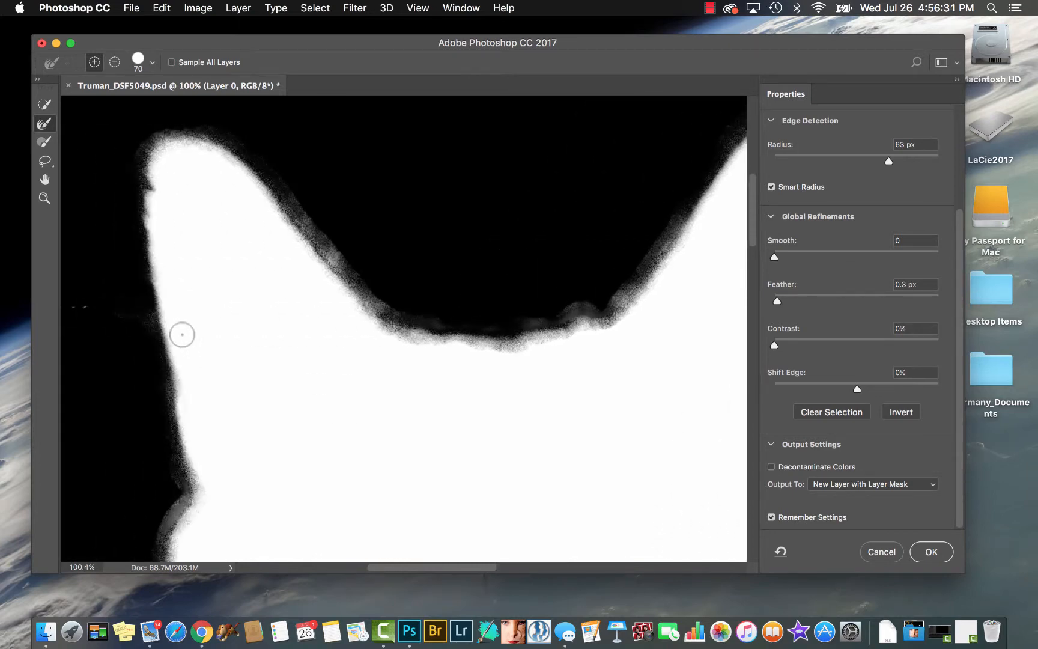
scroll(182, 334, down, 2)
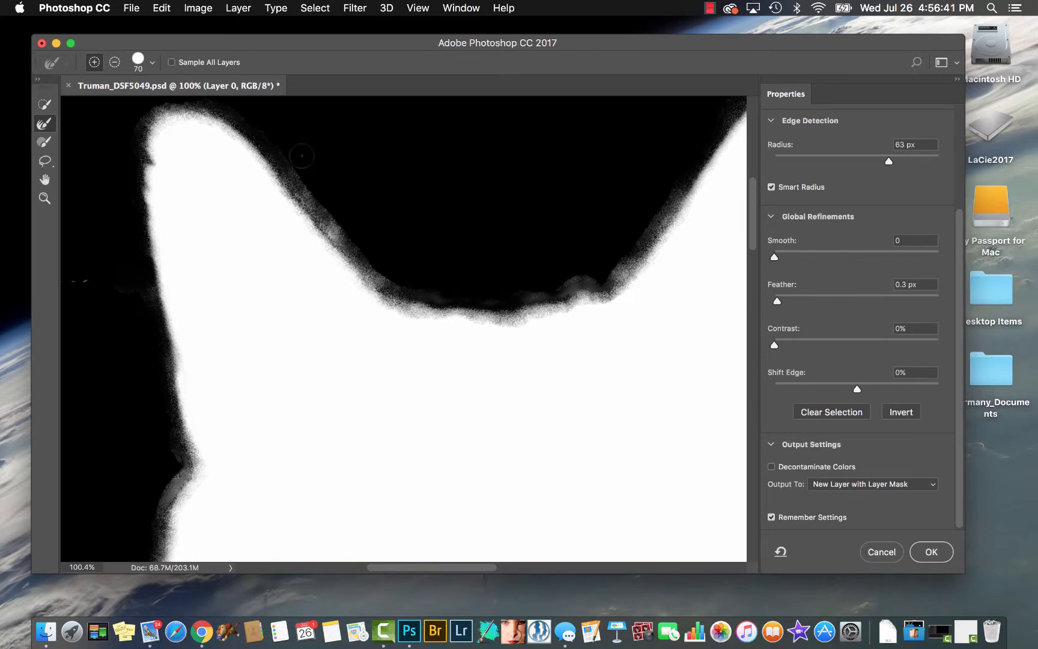
mouse_move(129, 107)
mouse_down()
mouse_move(152, 131)
mouse_move(142, 191)
mouse_move(155, 274)
mouse_up()
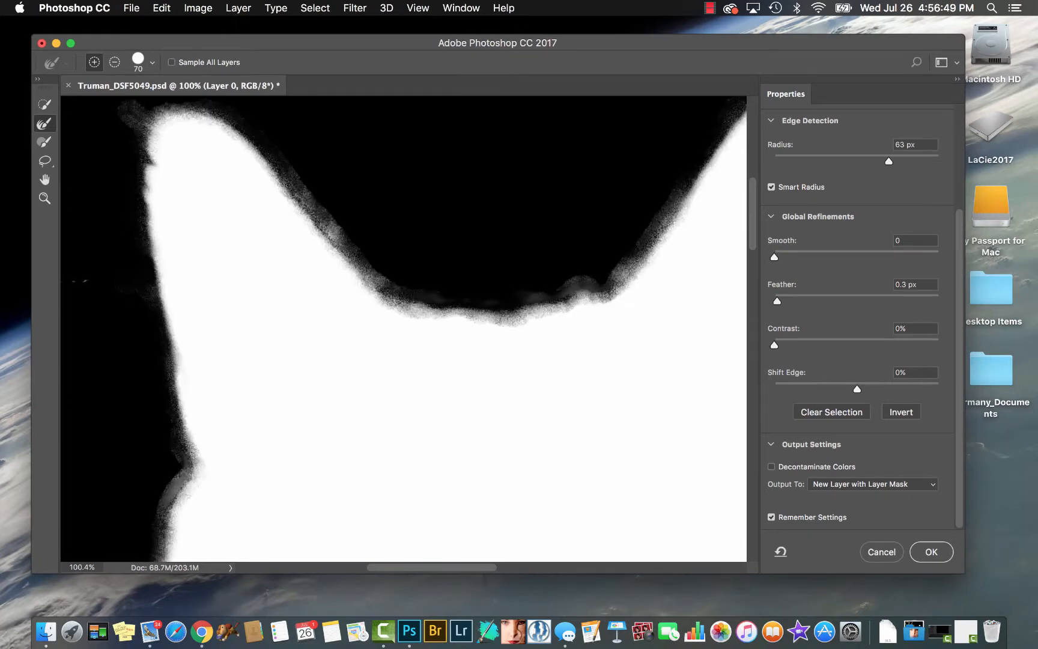
mouse_move(162, 323)
mouse_down()
mouse_move(175, 358)
mouse_move(198, 461)
mouse_move(174, 517)
mouse_up()
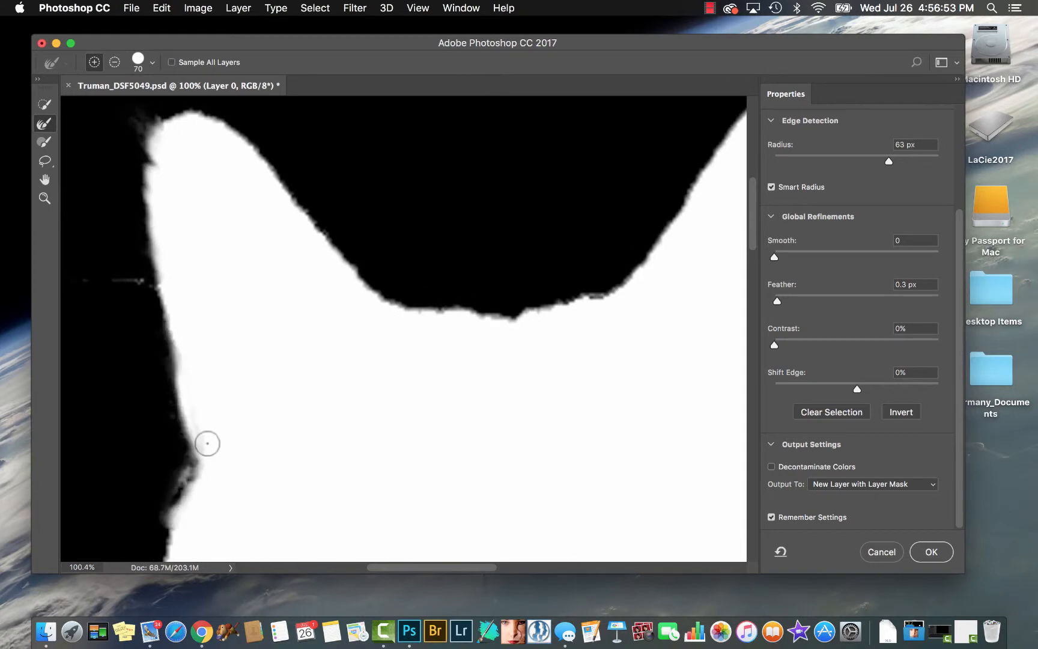
Refine the mask edge down the side of the head on the image's left with a 125 px Refine Edge Brush
scroll(206, 440, down, 5)
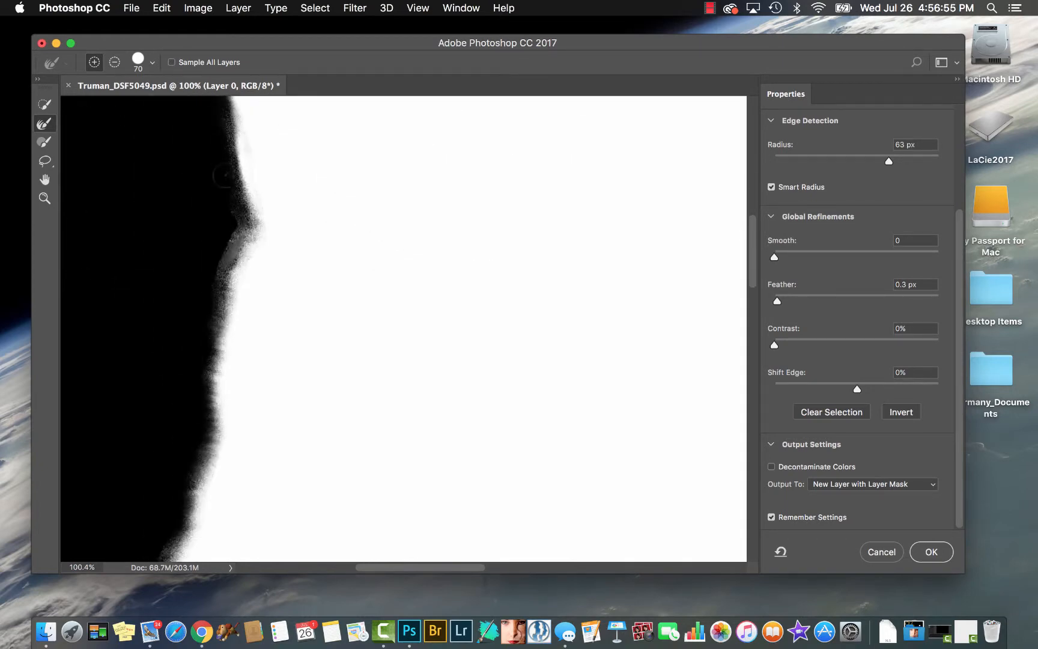
key(bracketright)
key(bracketright)
key(bracketright)
key(bracketright)
mouse_move(210, 277)
mouse_down()
mouse_move(188, 441)
mouse_move(200, 461)
mouse_up()
Check the whole mask and output the refined selection as a new layer with a layer mask
key(super+minus)
key(super+minus)
key(super+minus)
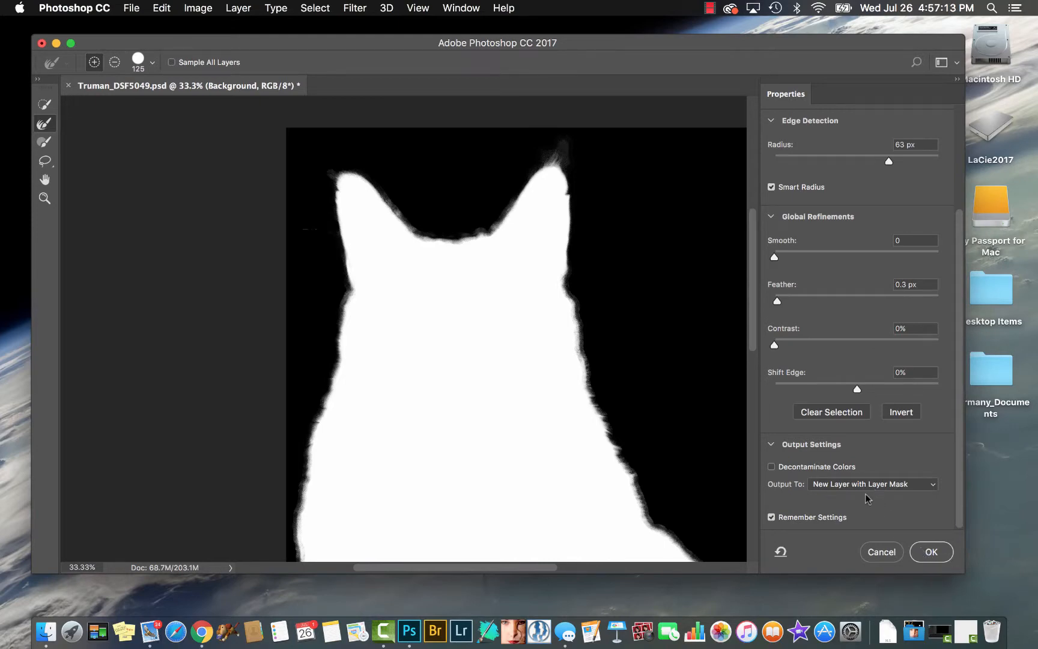
click(930, 551)
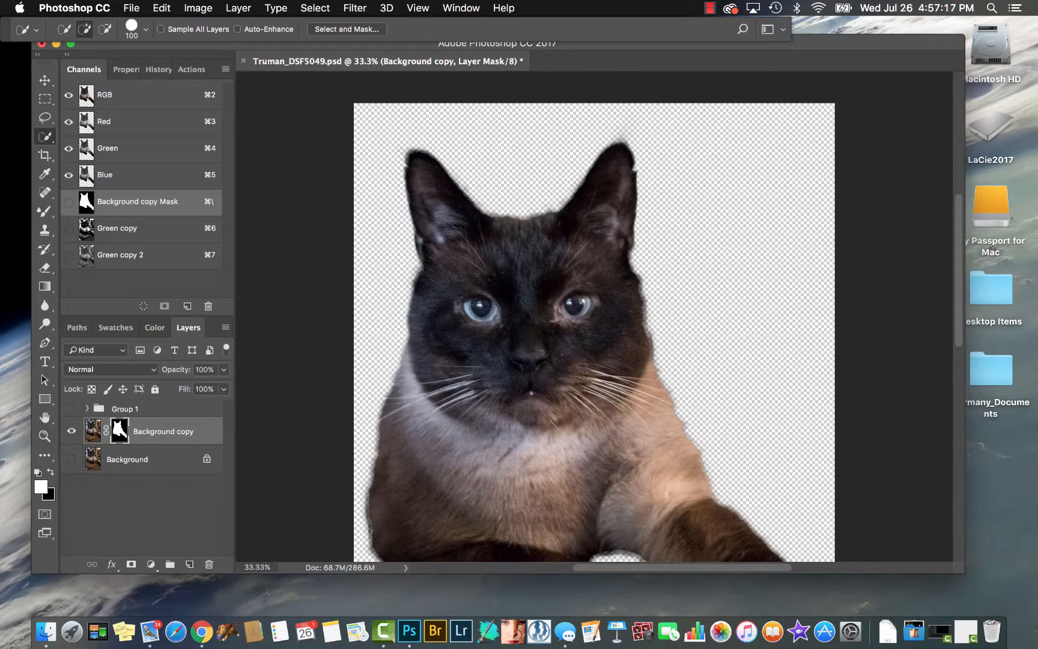
Smooth the layer mask edge along the cheek on the image's right with a 125 px Mixer Brush, using white and black
scroll(658, 308, up, 5)
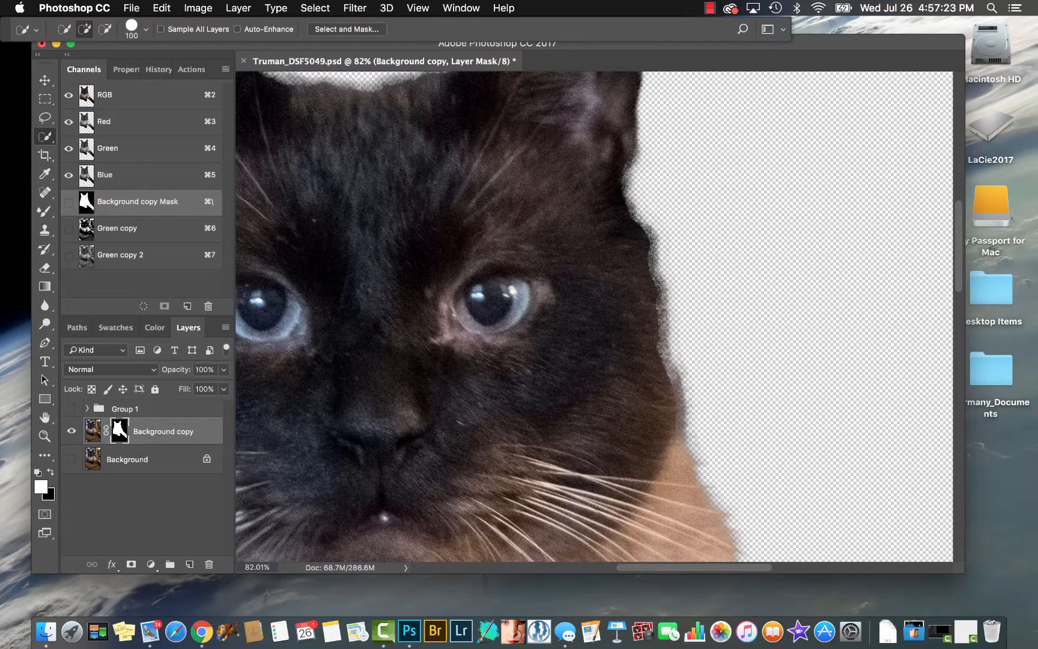
key(b)
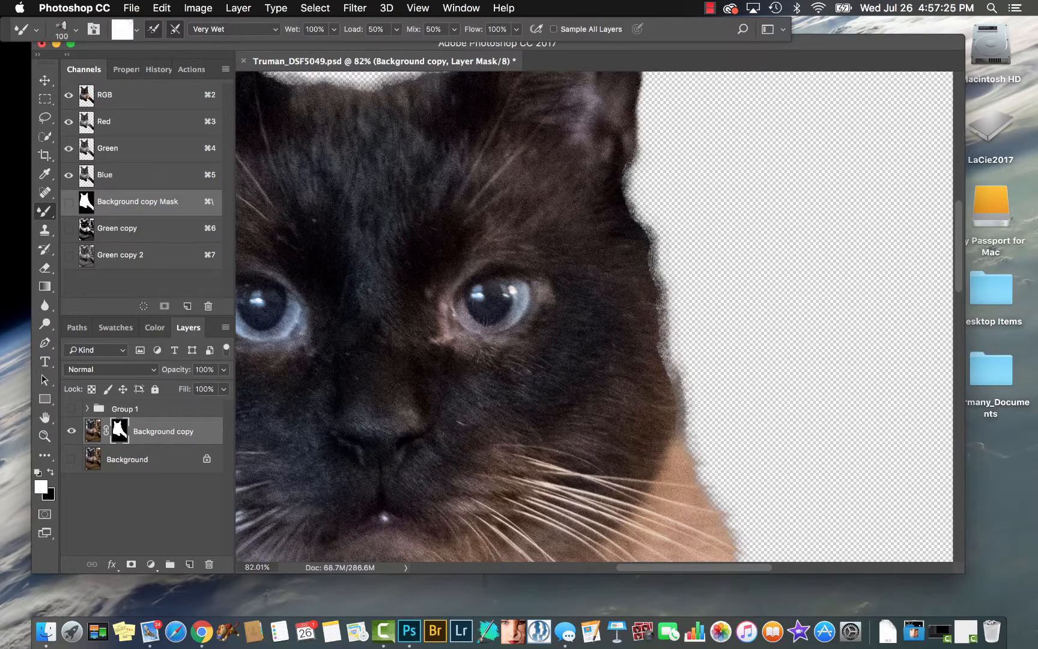
click(75, 29)
double_click(147, 143)
mouse_move(639, 242)
mouse_down()
mouse_move(657, 278)
mouse_move(672, 384)
mouse_up()
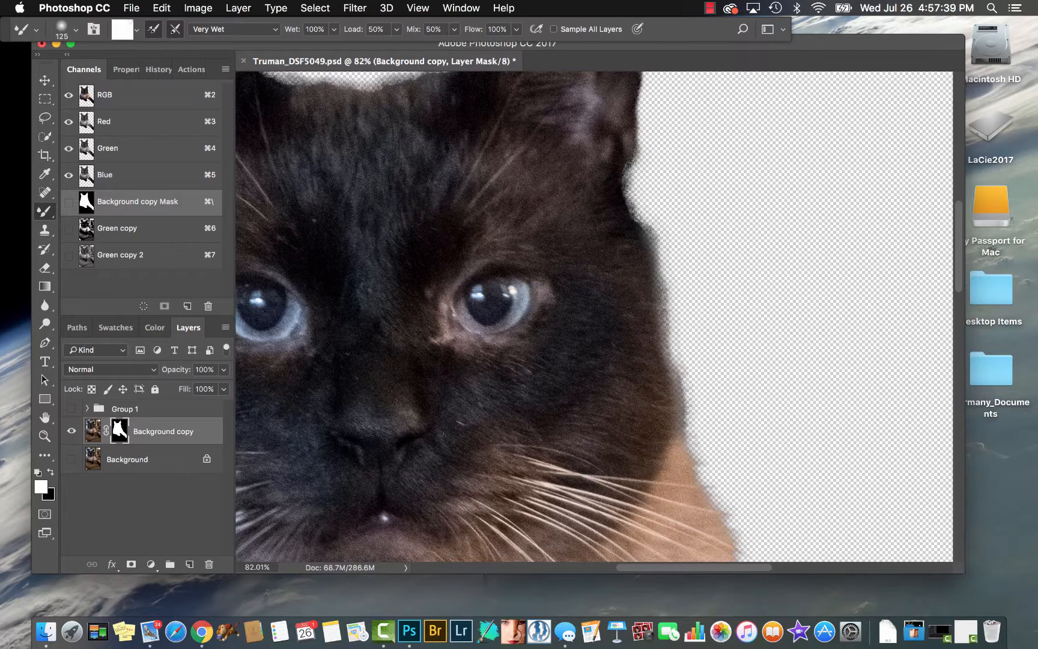
mouse_move(622, 221)
mouse_down()
mouse_move(616, 161)
mouse_move(625, 224)
mouse_up()
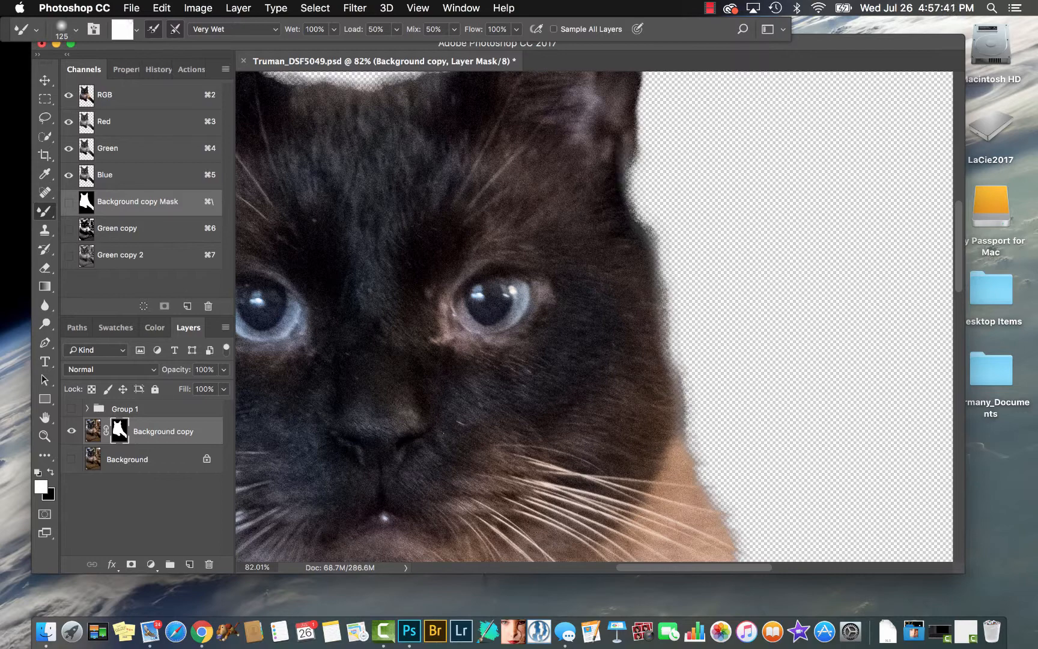
key(x)
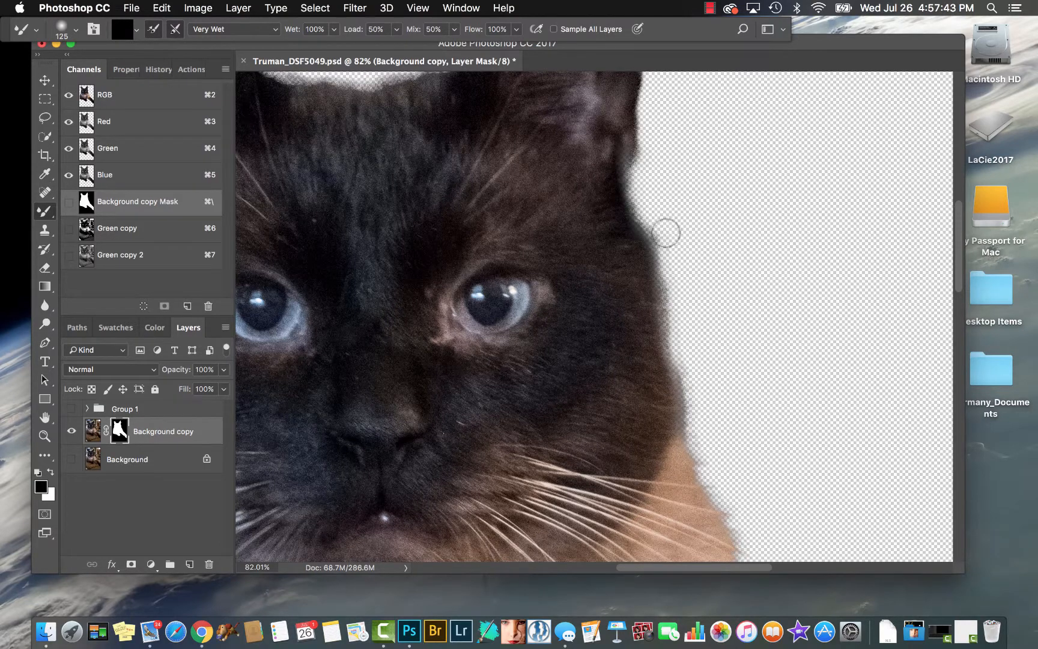
mouse_move(679, 283)
mouse_down()
mouse_move(693, 409)
mouse_move(684, 322)
mouse_move(658, 237)
mouse_up()
Smooth the mask edge under the chest between the forelegs with the Mixer Brush in white, undoing the black stroke made there first
scroll(696, 294, down, 5)
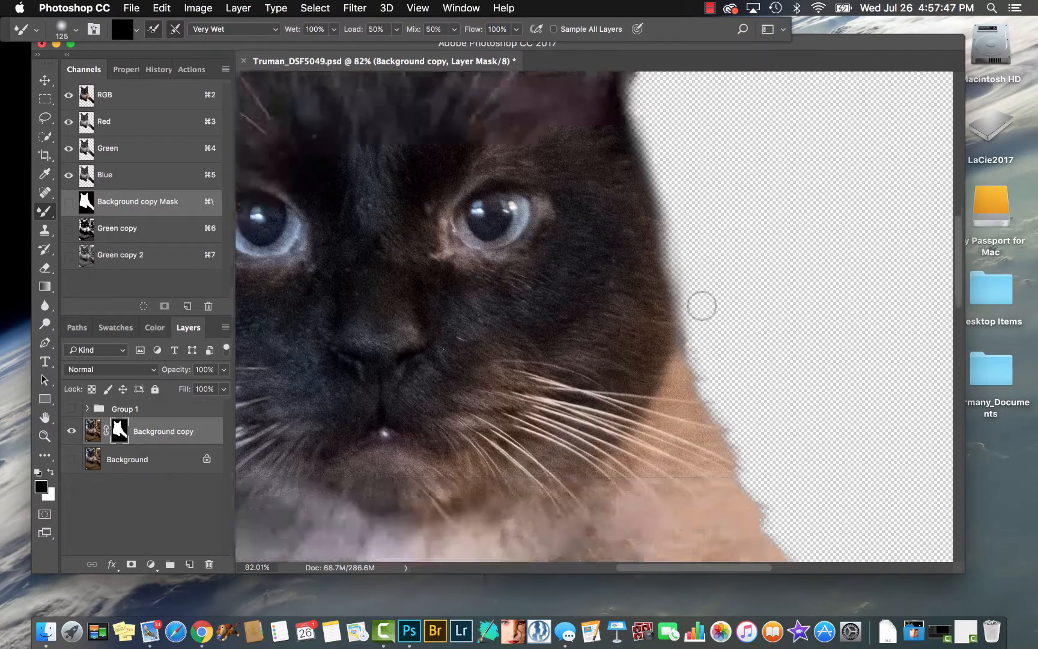
scroll(628, 300, down, 2)
scroll(628, 300, right, 2)
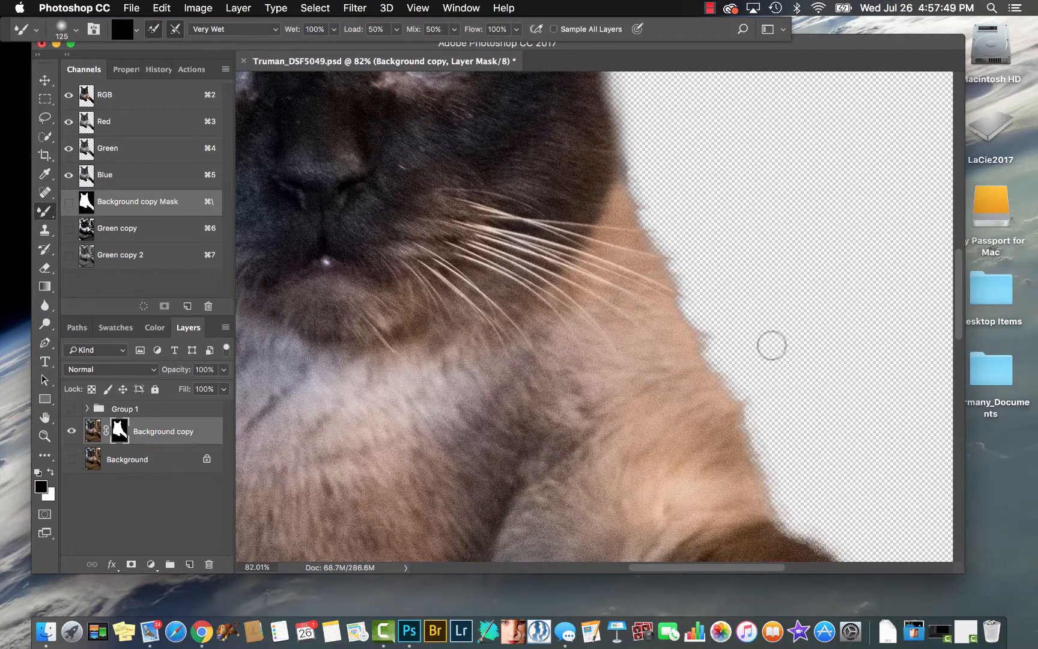
scroll(713, 410, down, 4)
scroll(713, 409, right, 1)
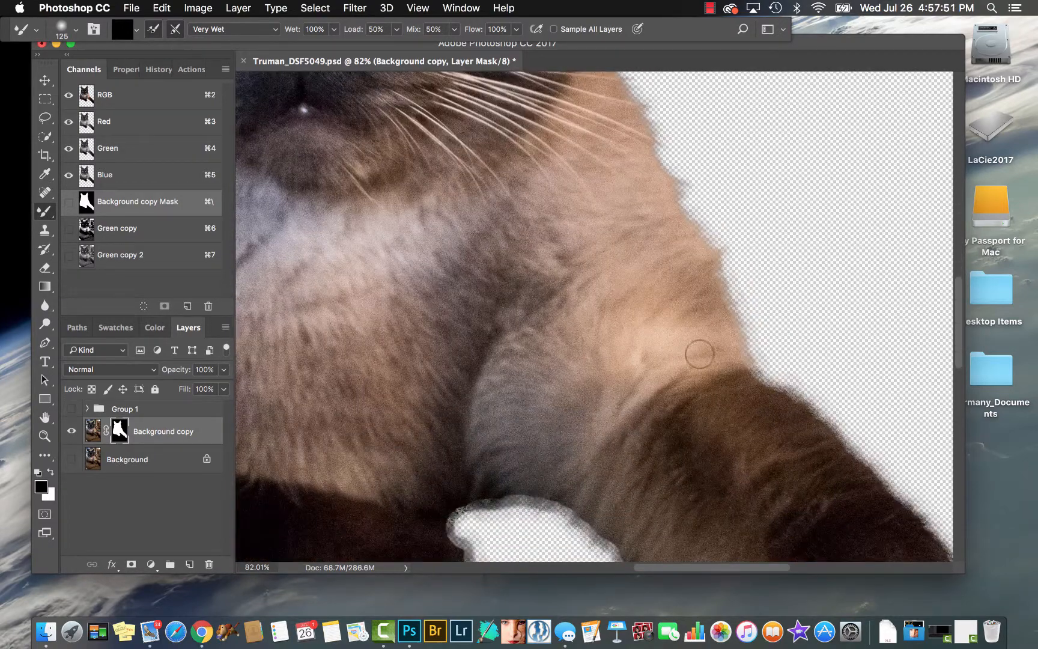
scroll(725, 309, down, 3)
scroll(725, 309, right, 2)
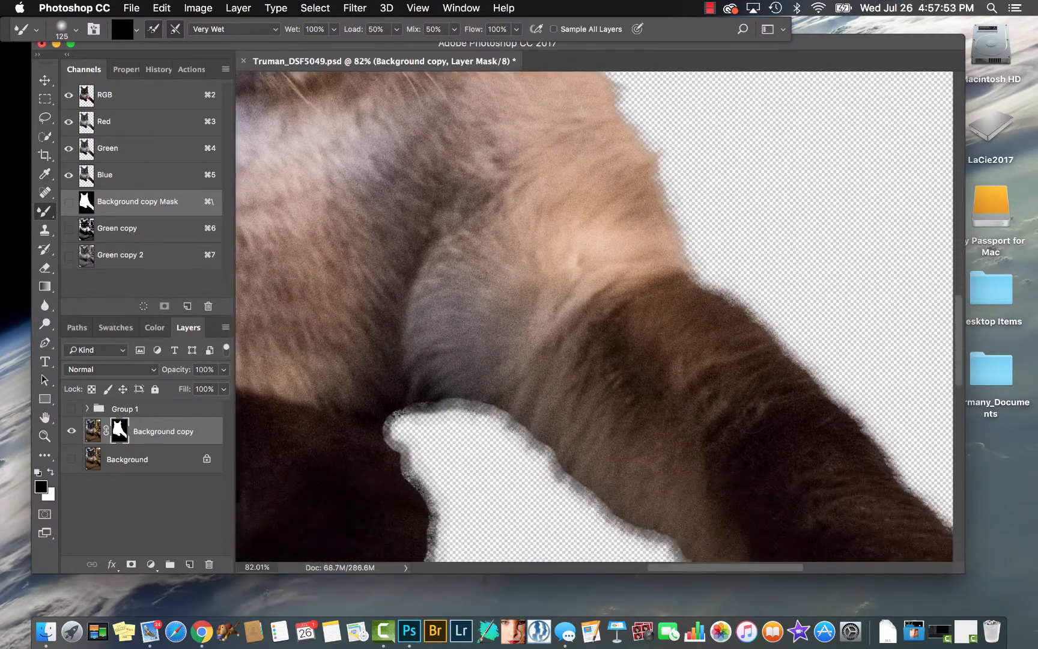
scroll(595, 317, down, 3)
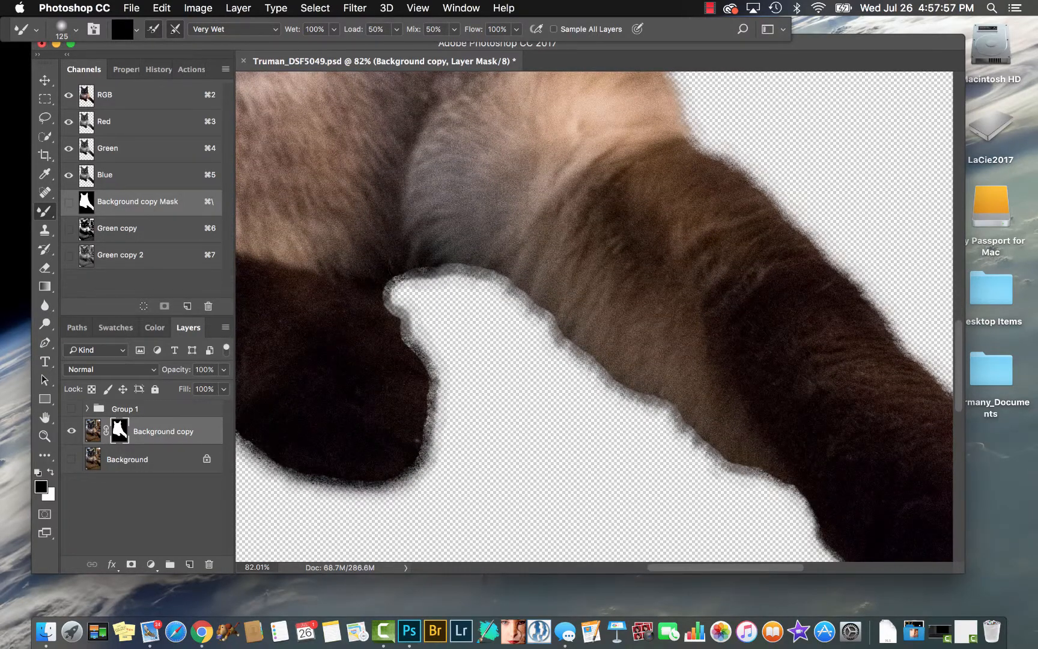
mouse_move(402, 258)
mouse_down()
mouse_move(490, 258)
mouse_move(516, 270)
mouse_move(567, 330)
mouse_up()
key(super+z)
key(x)
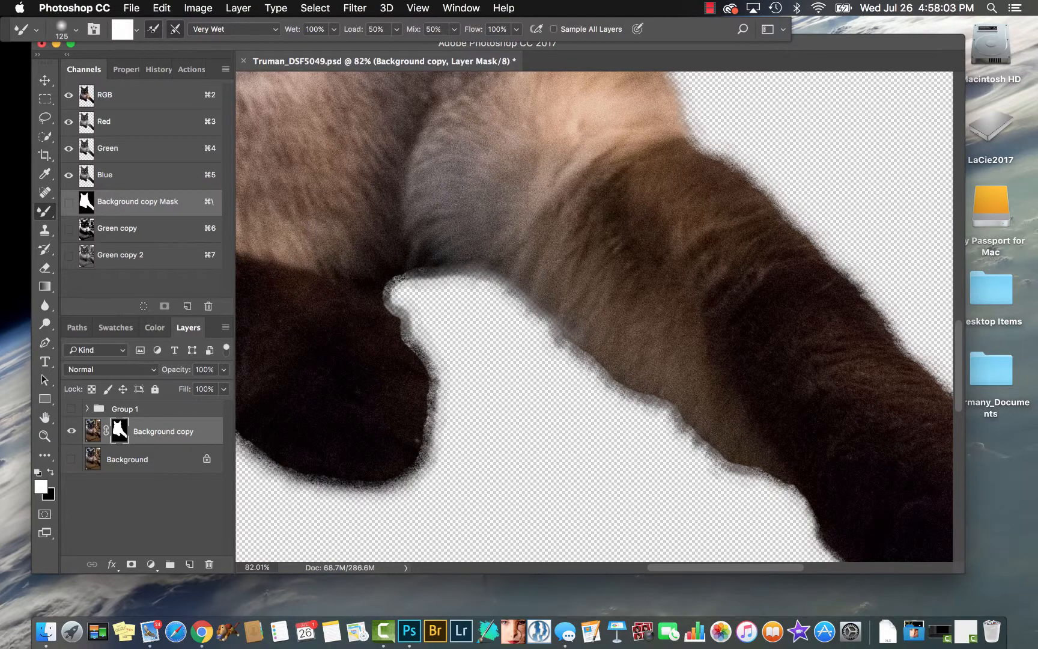
Smooth the mask edge along the outstretched foreleg's underside and around the other paw with a 70 px brush in white
key(bracketleft)
mouse_move(520, 290)
mouse_down()
mouse_move(607, 375)
mouse_move(647, 394)
mouse_up()
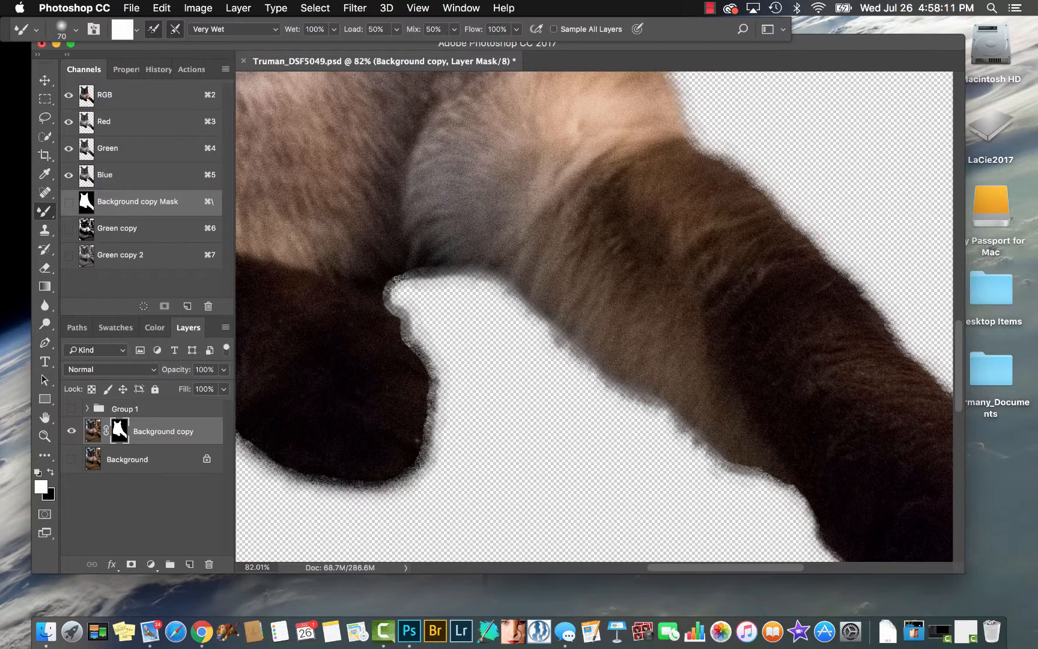
drag(742, 466, 800, 485)
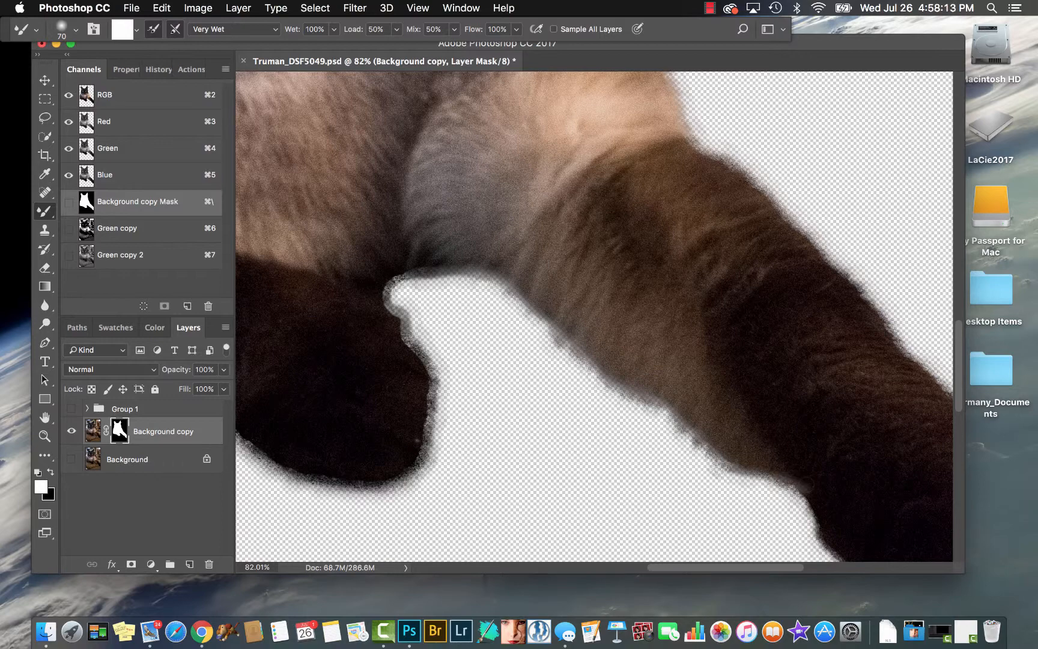
mouse_move(405, 275)
mouse_down()
mouse_move(384, 301)
mouse_move(427, 391)
mouse_move(415, 460)
mouse_up()
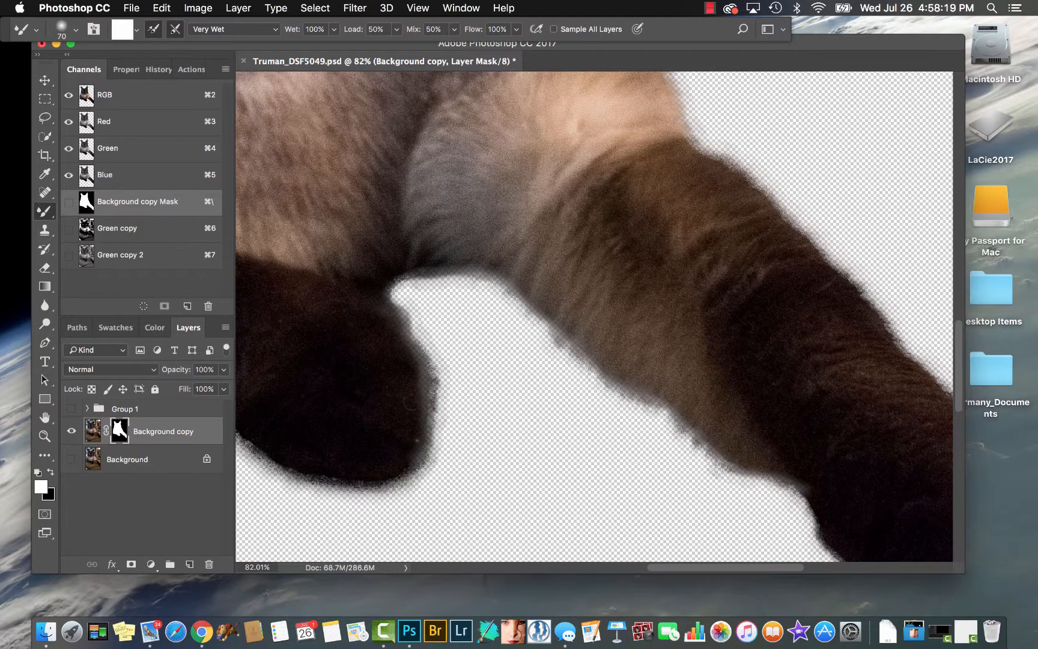
Smooth the mask edge along the lower body on the image's left with the 70 px Mixer Brush in white
scroll(387, 446, left, 10)
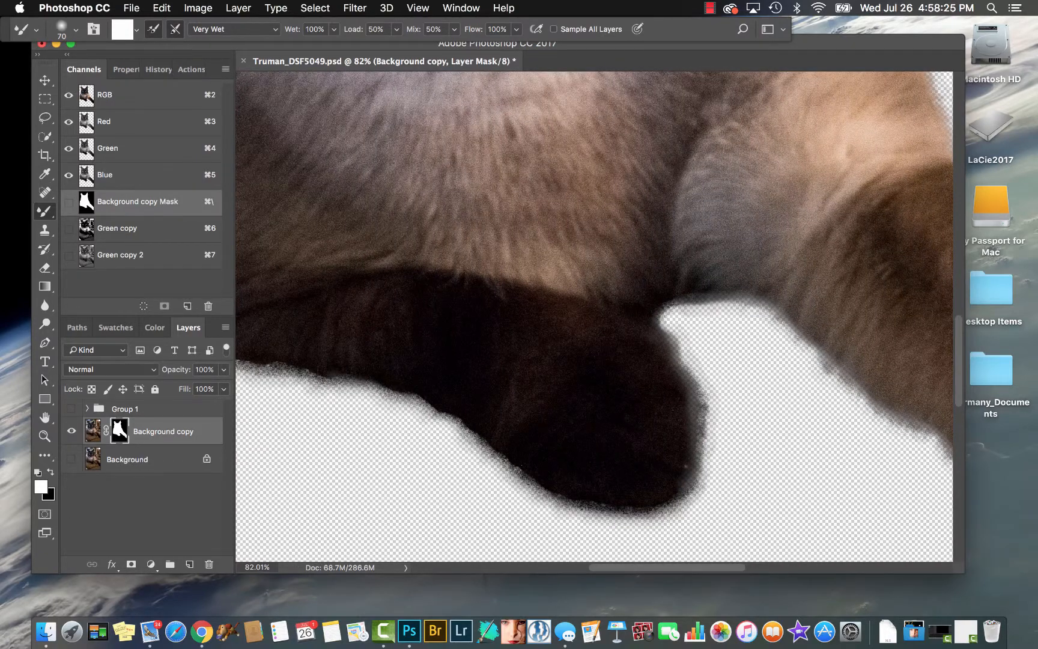
scroll(264, 361, left, 2)
scroll(594, 318, left, 6)
scroll(595, 319, up, 3)
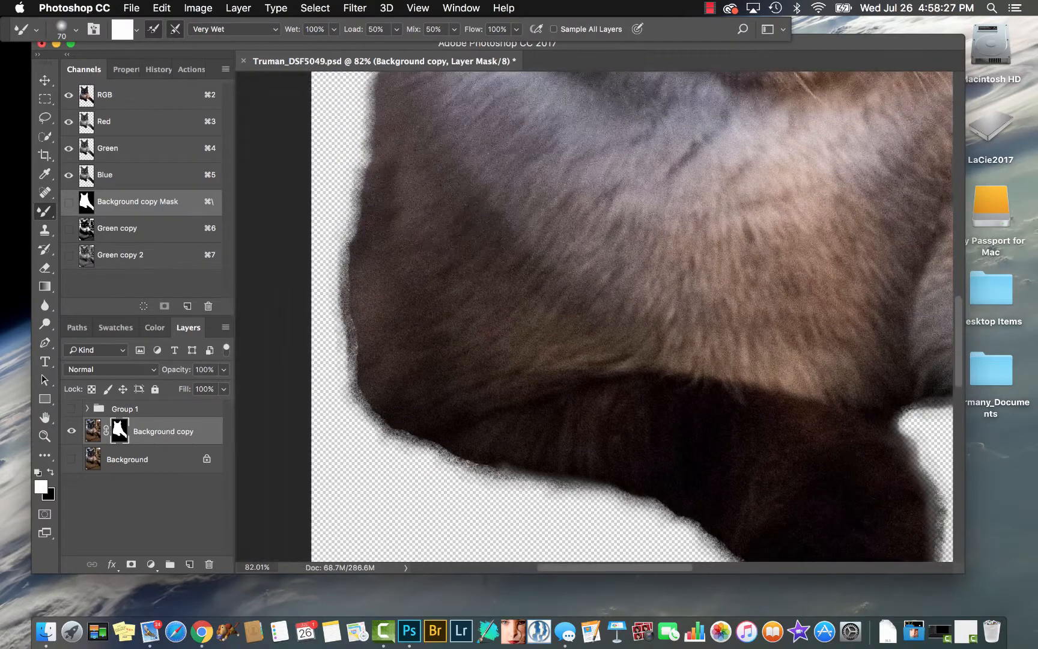
mouse_move(353, 330)
mouse_down()
mouse_move(358, 381)
mouse_move(374, 402)
mouse_move(363, 390)
mouse_up()
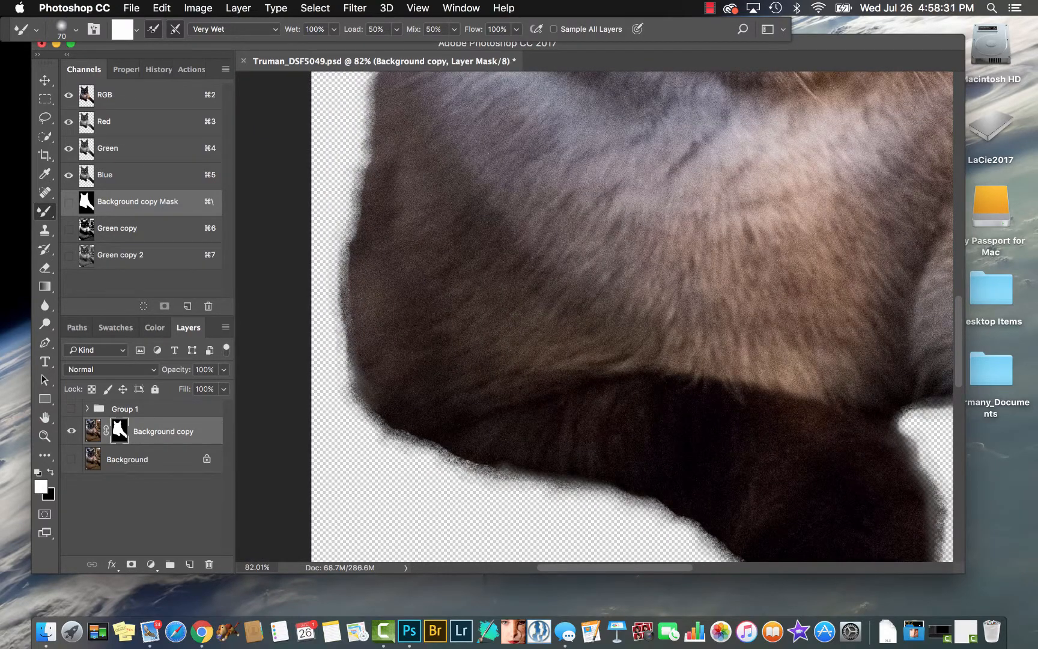
drag(356, 217, 366, 173)
Clean up the mask edge below the ear on the image's left with the 100 px Eraser, and return to the Mixer Brush
scroll(378, 125, up, 10)
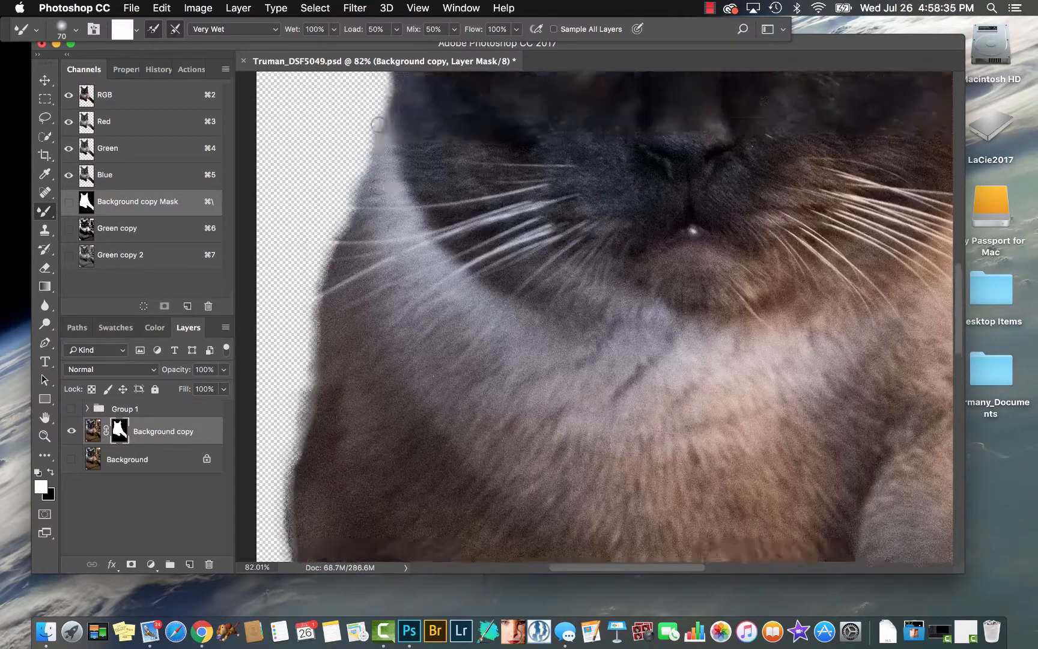
scroll(379, 125, left, 2)
scroll(378, 125, up, 3)
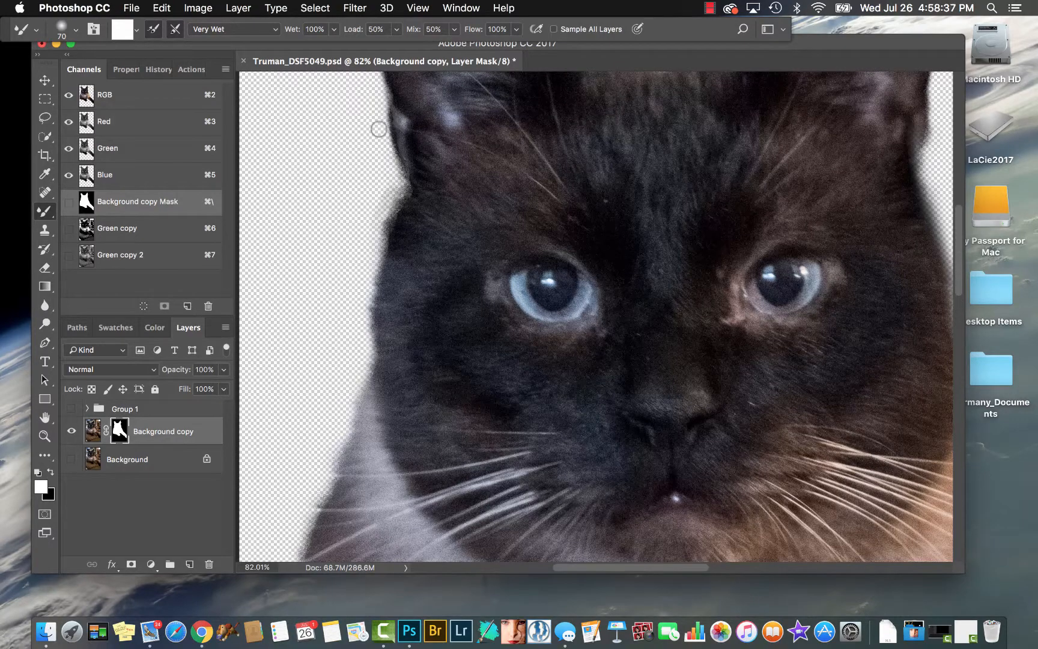
key(e)
key(x)
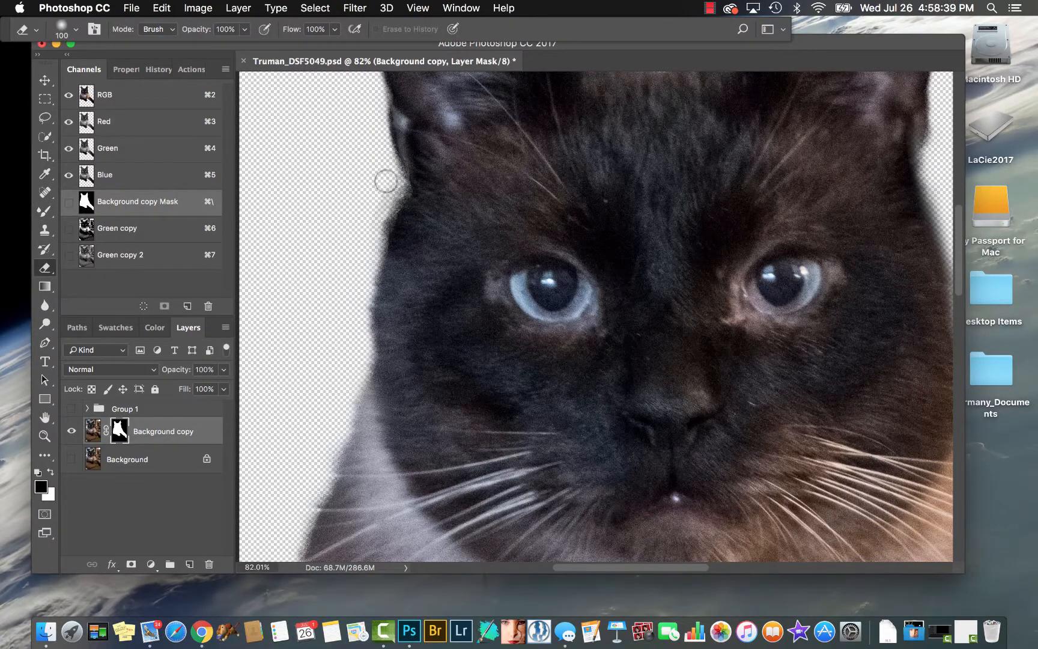
drag(386, 180, 381, 206)
key(b)
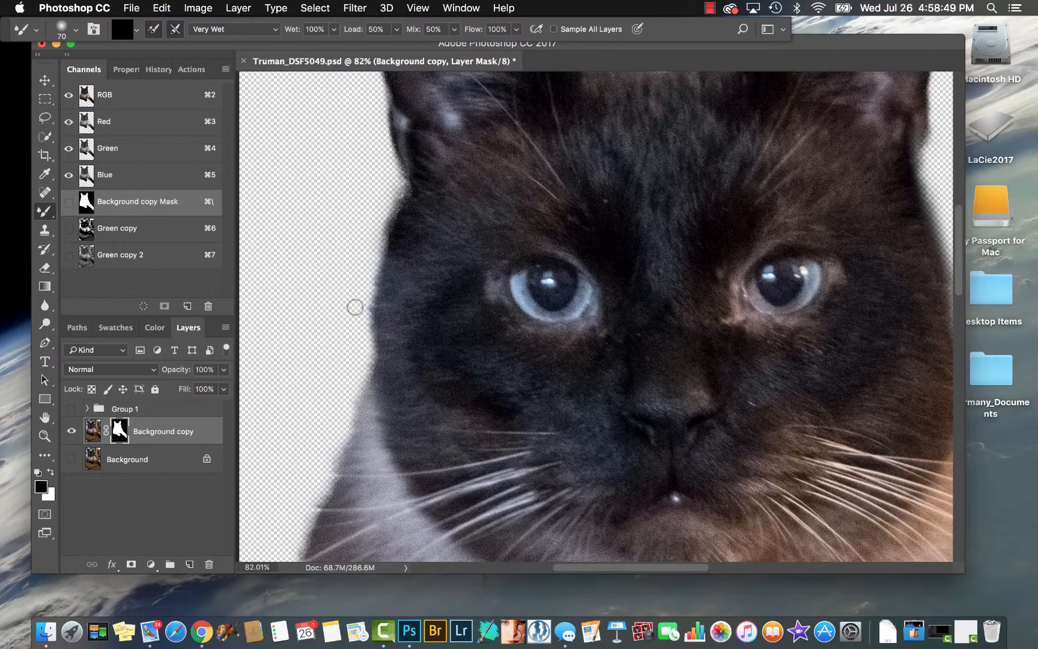
Smooth the mask edge on top of the head between the ears with the Mixer Brush at 80 px in black
scroll(355, 305, up, 5)
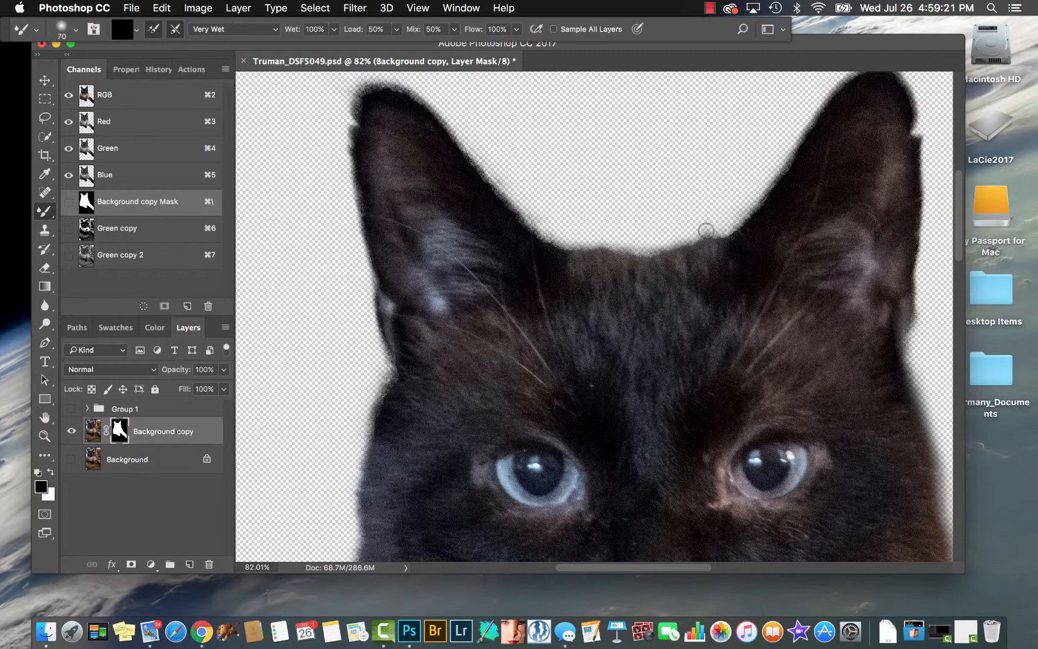
key(bracketright)
key(e)
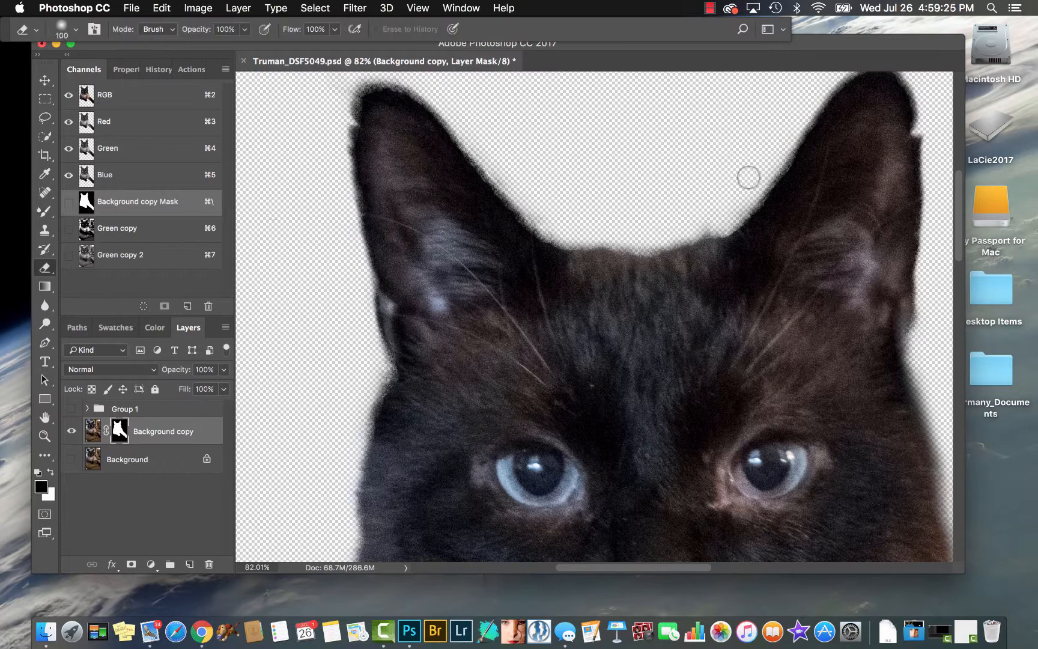
key(b)
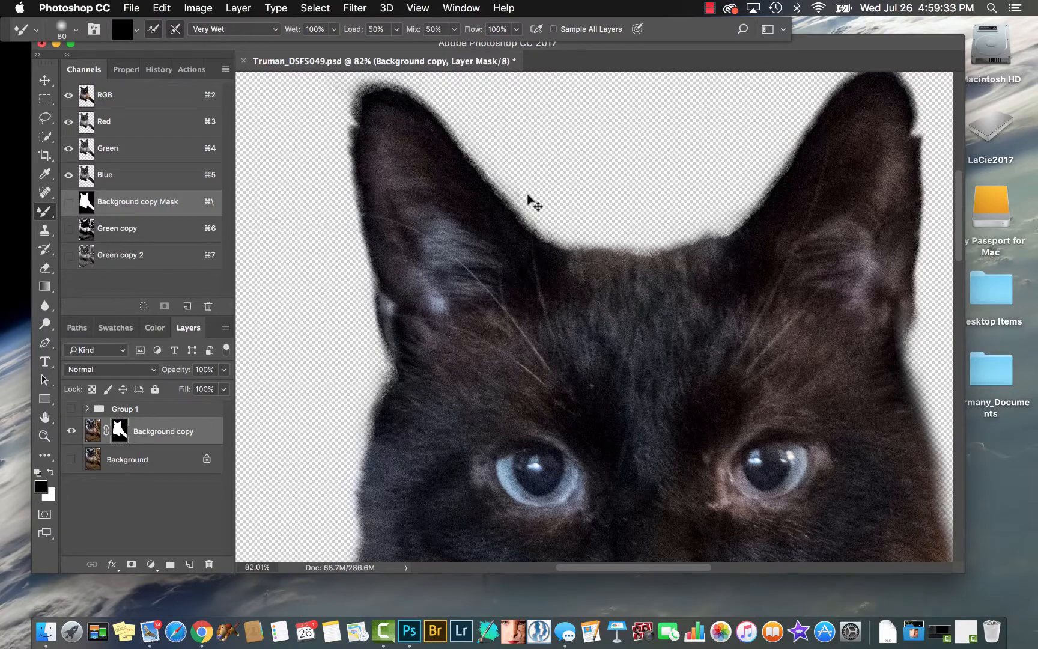
Apply the layer mask permanently to the Background copy layer and inspect the cutout around the head
key(super+minus)
key(super+minus)
key(super+minus)
key(super+minus)
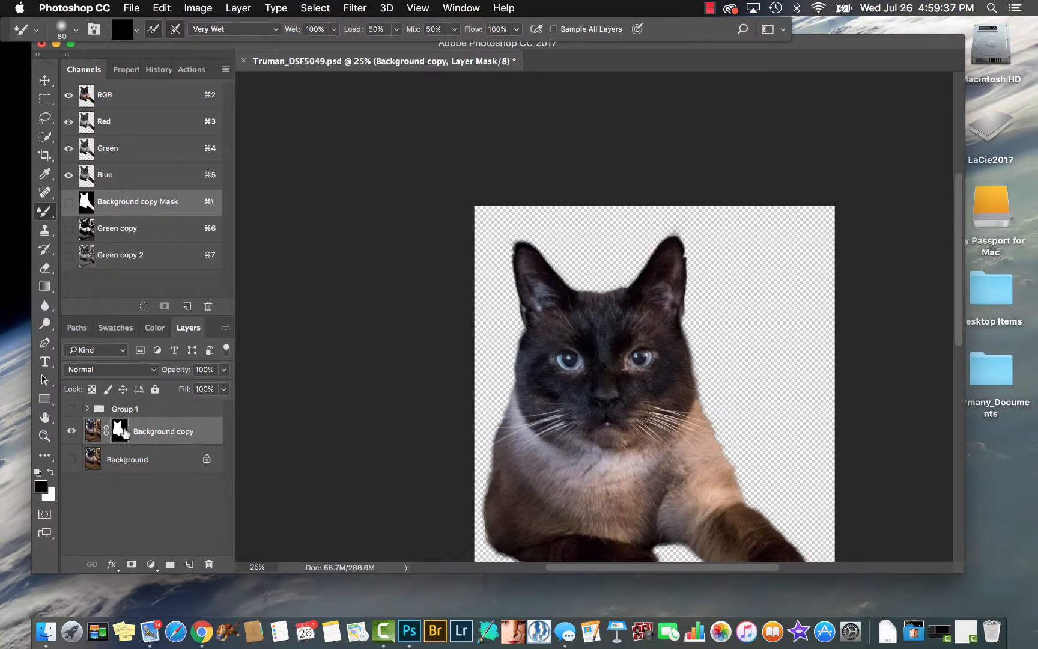
drag(120, 431, 209, 564)
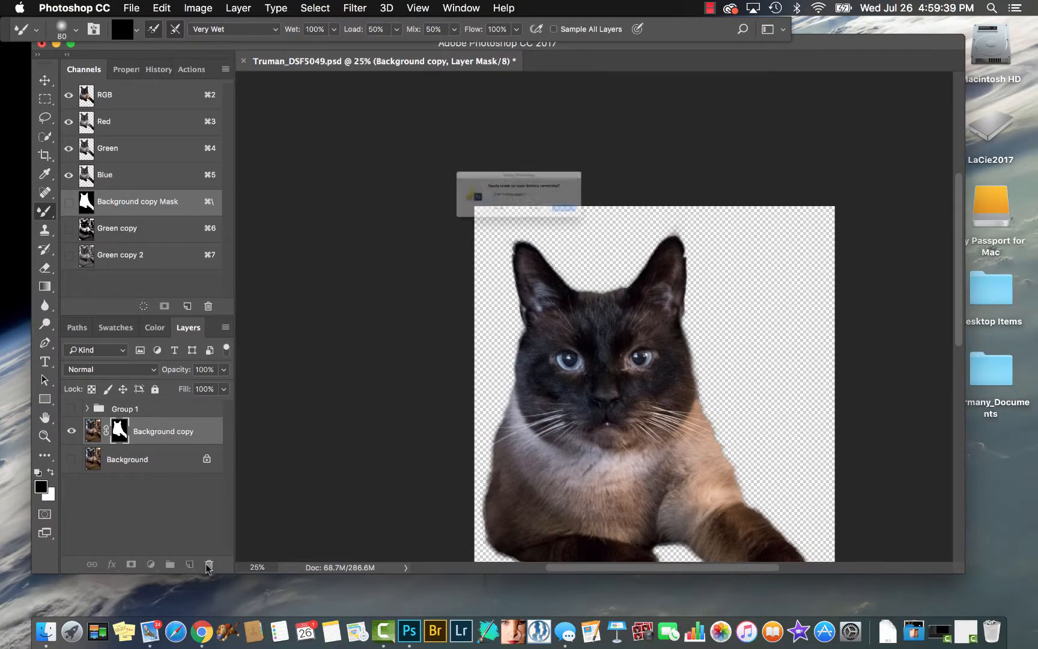
click(613, 232)
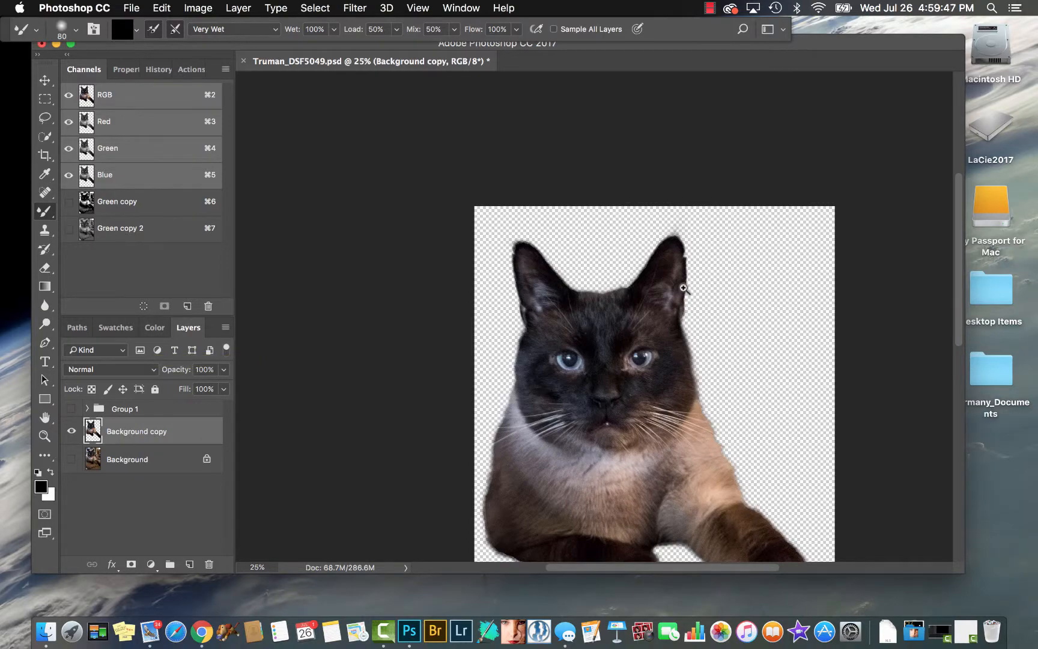
drag(698, 299, 731, 320)
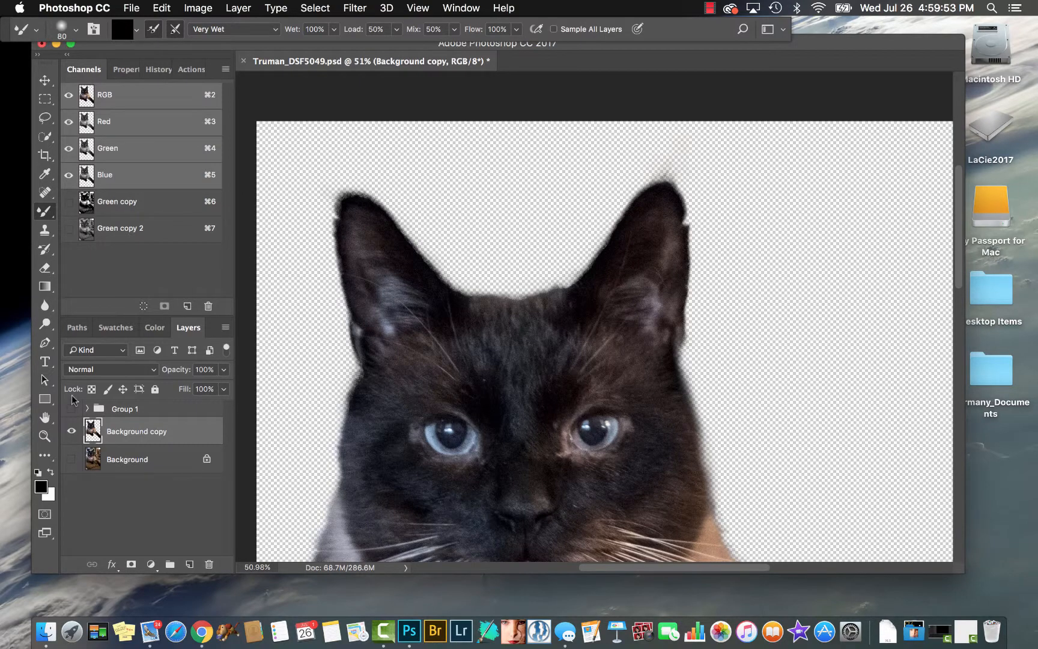
Add a new layer above Background copy and set up an 80 px bristle-tip Mixer Brush with Sample All Layers enabled
click(189, 564)
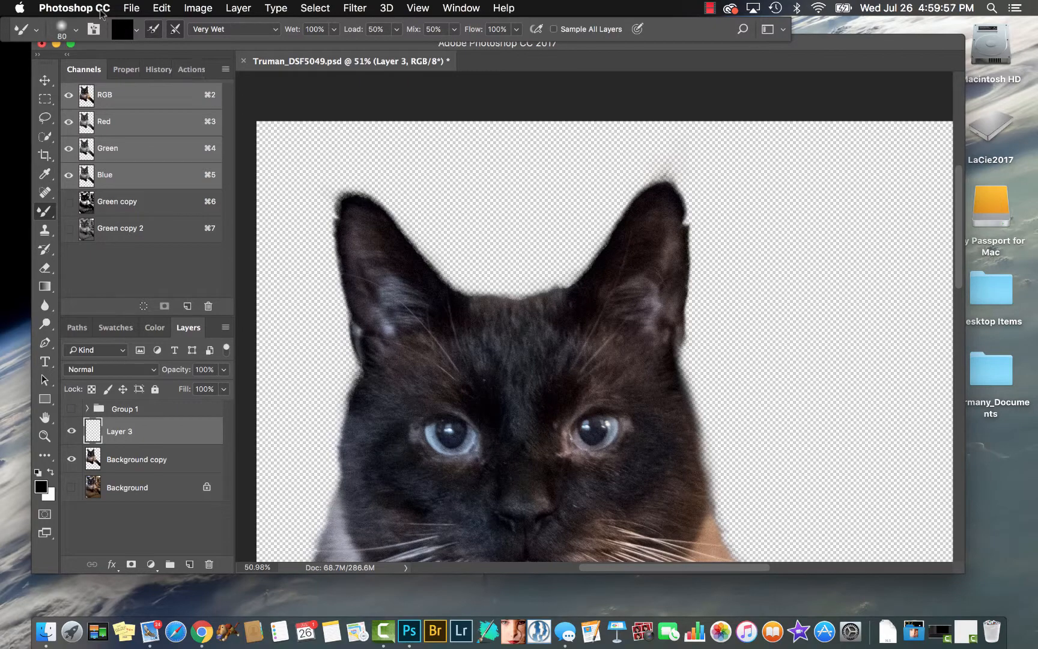
click(76, 30)
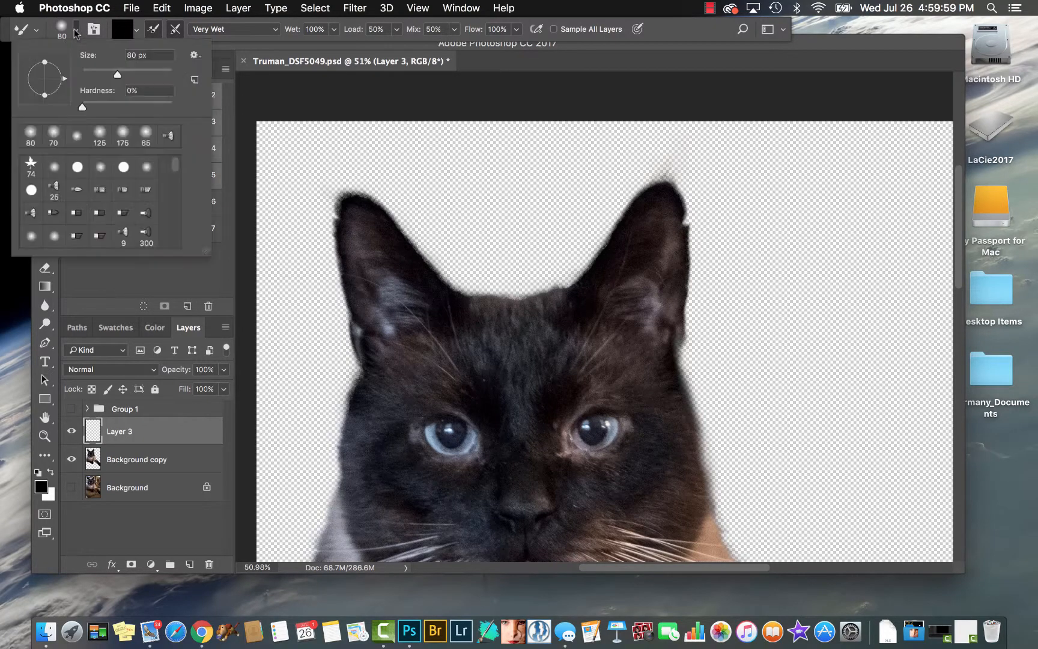
click(31, 213)
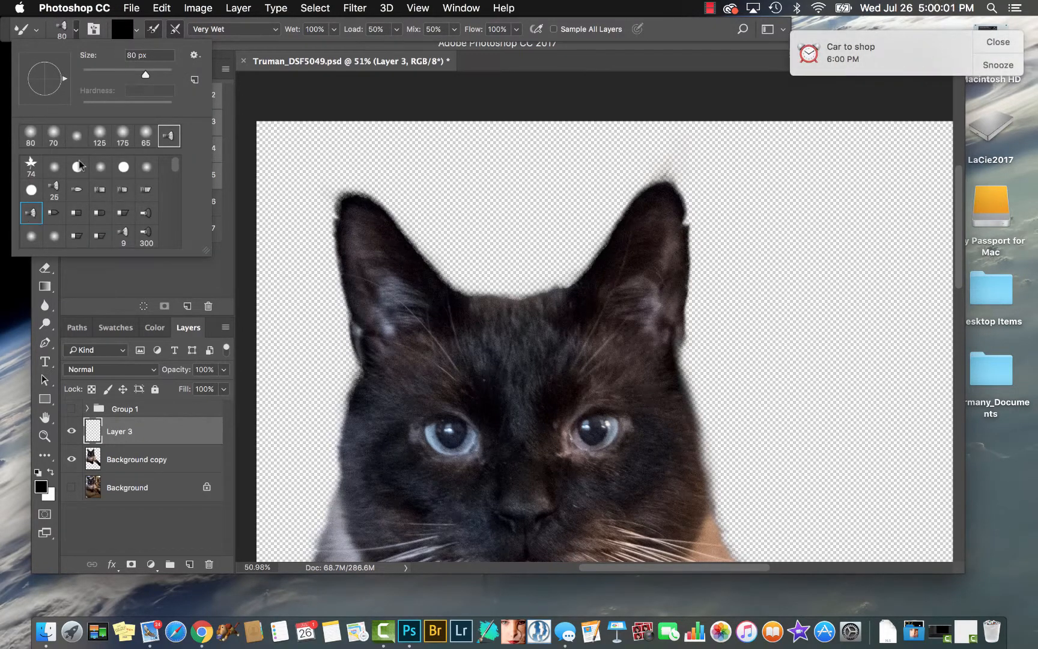
click(996, 40)
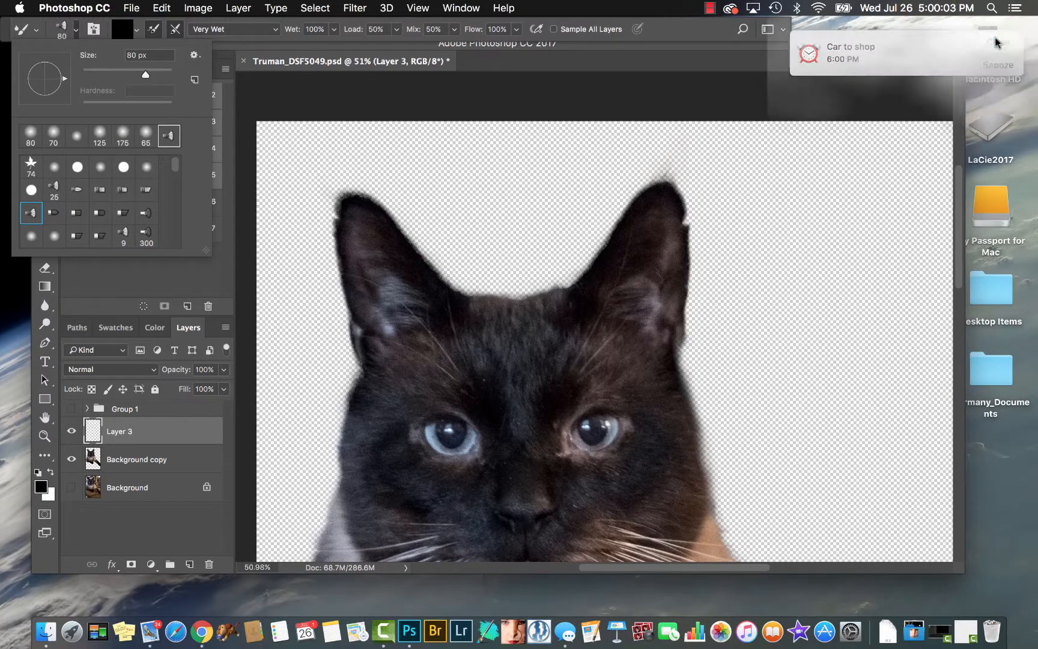
click(555, 30)
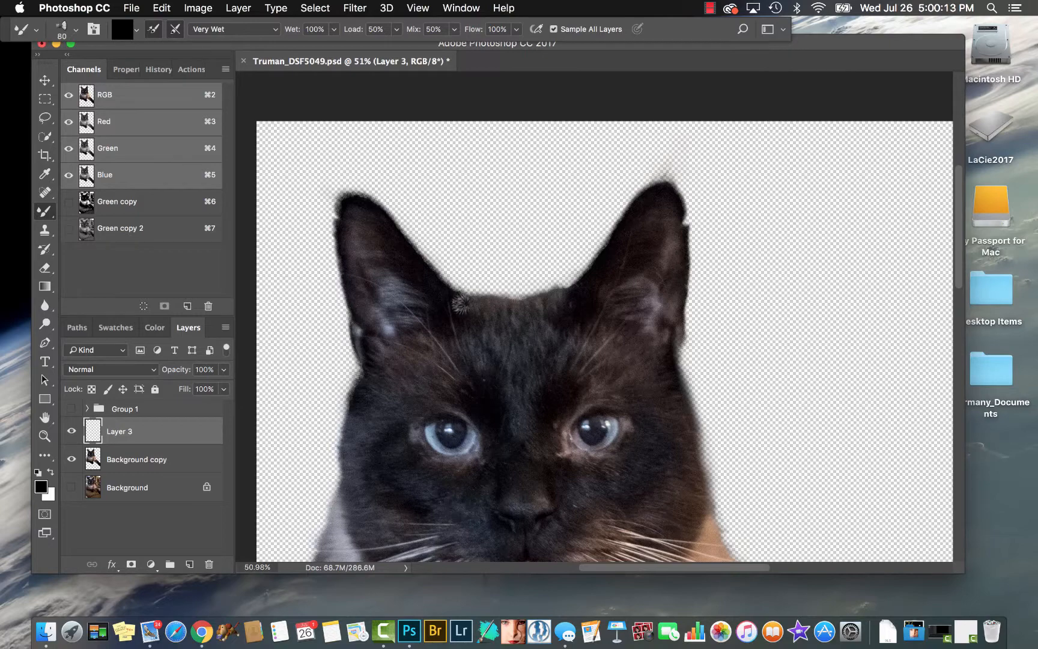
Pull fine fur strands outward from the top of the head between the ears and from both ear tips
drag(461, 303, 450, 282)
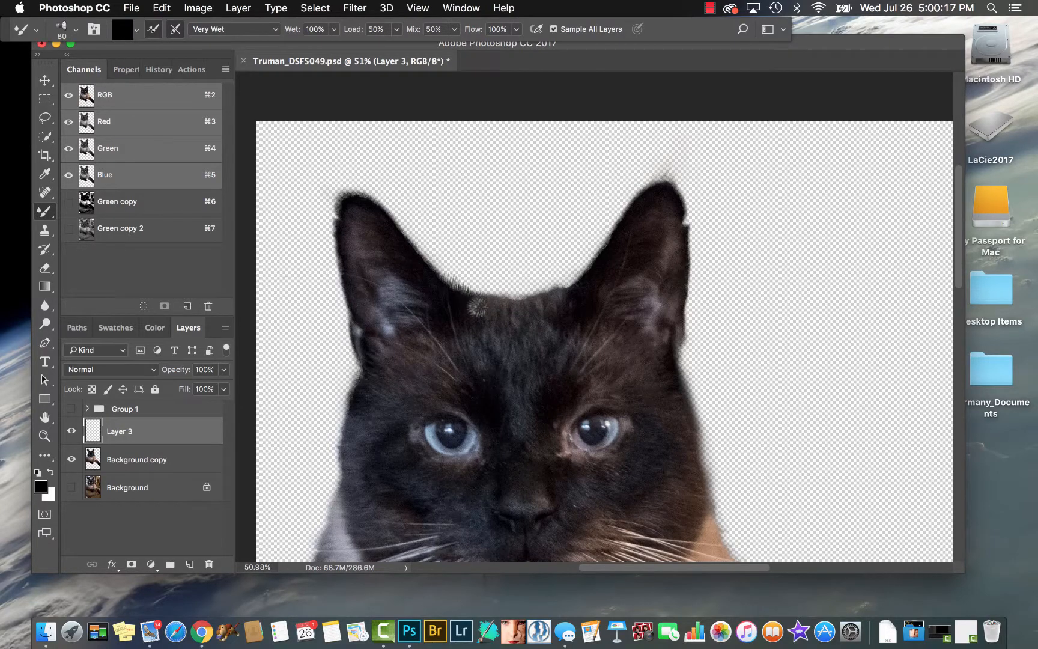
mouse_move(478, 307)
mouse_down()
mouse_move(523, 310)
mouse_move(579, 288)
mouse_up()
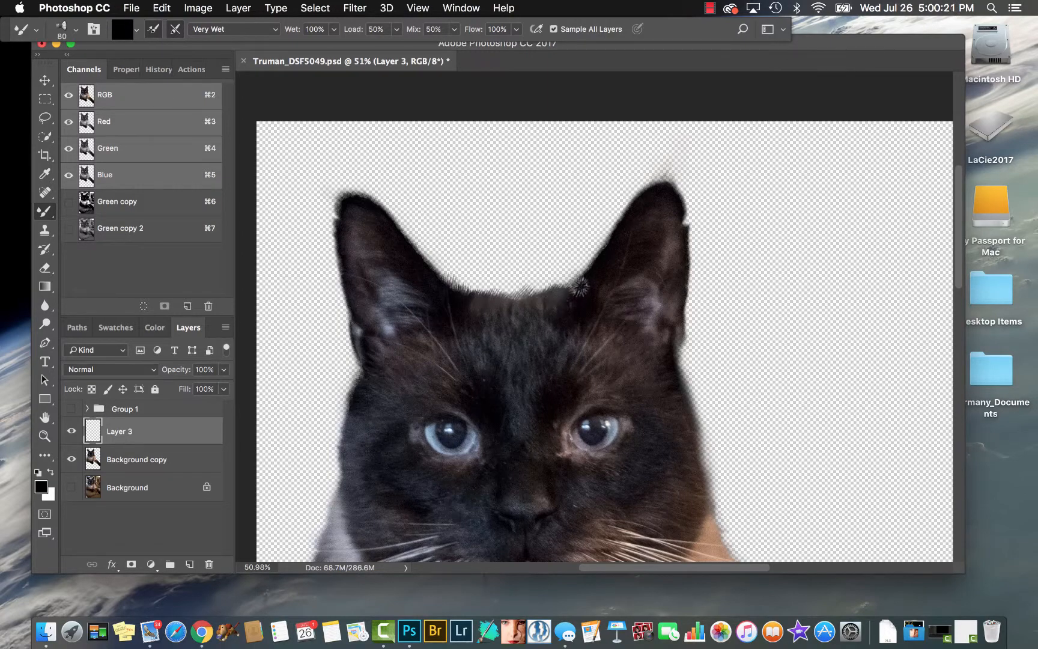
drag(659, 192, 674, 158)
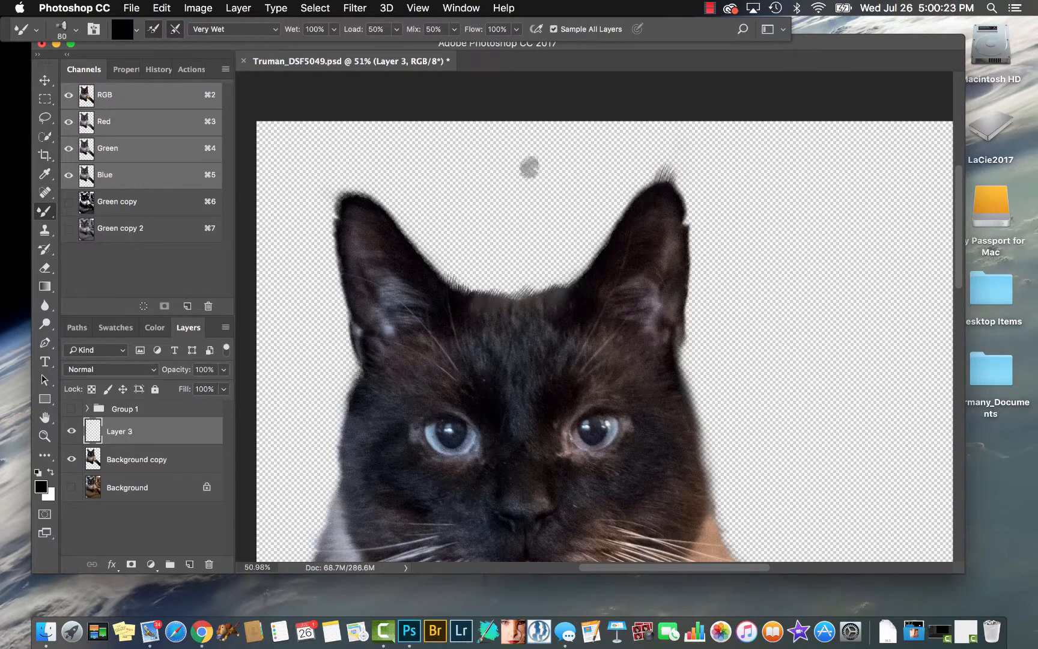
drag(351, 201, 342, 136)
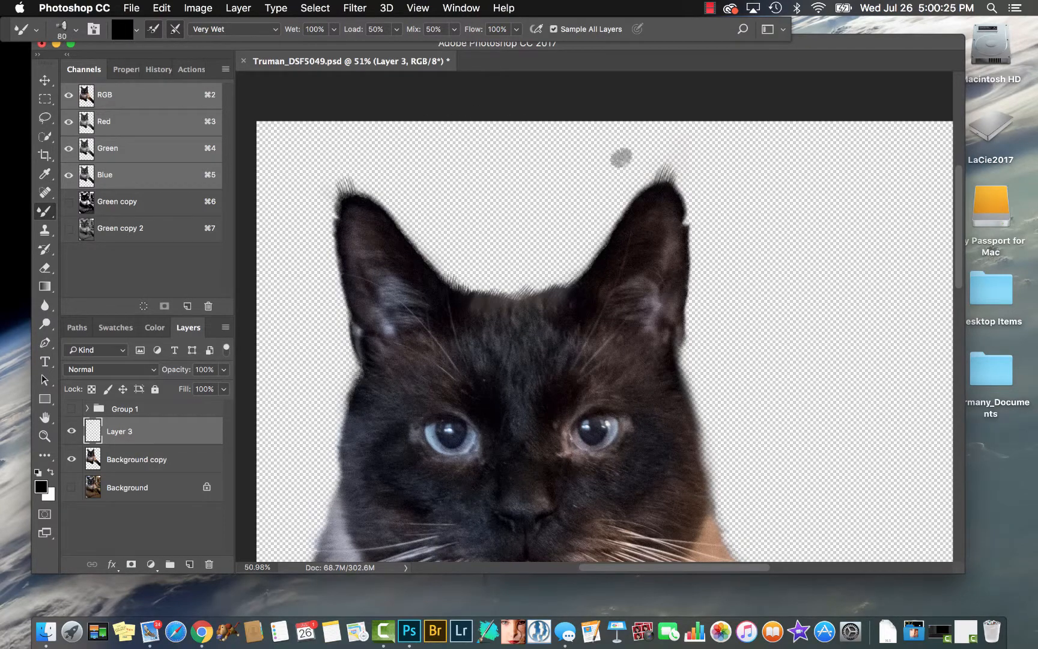
Reduce the Mixer Brush to 50 px and pull longer hair tufts out of both ear tips, redoing the first tuft
key(bracketleft)
key(bracketleft)
key(bracketleft)
drag(659, 186, 683, 139)
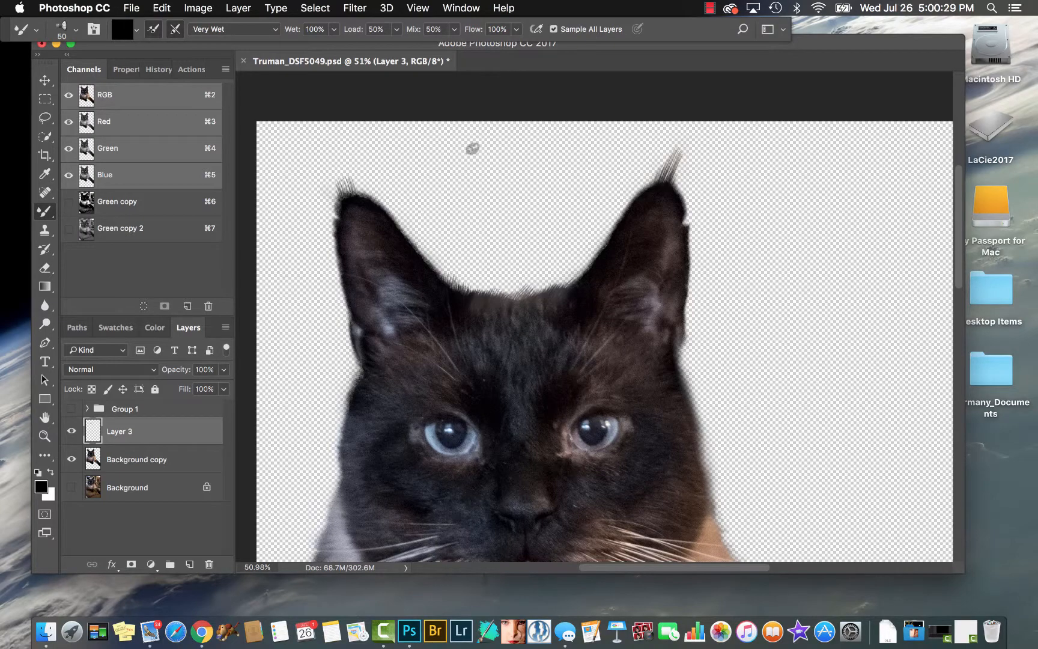
key(super+z)
drag(657, 193, 682, 142)
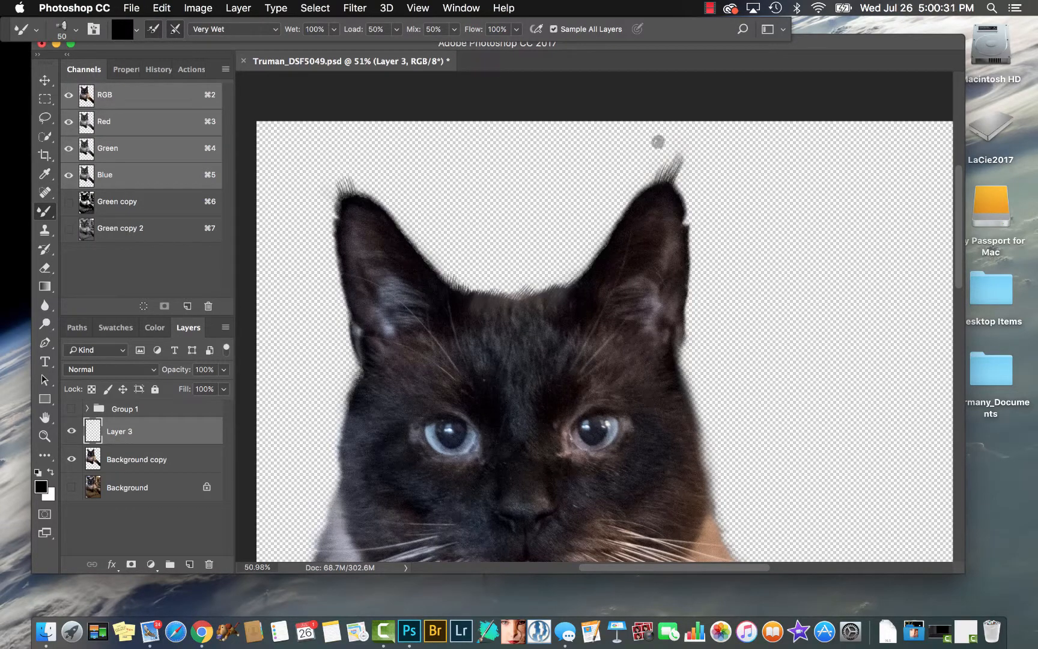
drag(353, 195, 336, 156)
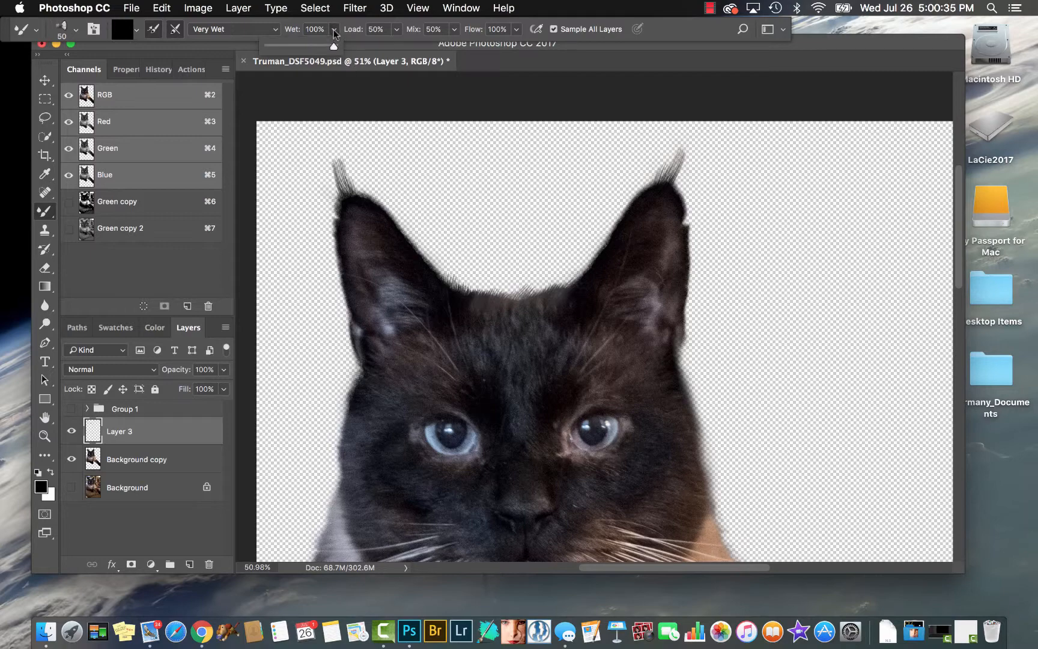
Set the Mixer Brush's Wet value to 11% and undo a test stroke on the ear tip on the image's left
mouse_move(333, 30)
mouse_down()
mouse_move(262, 51)
mouse_move(276, 49)
mouse_up()
drag(339, 191, 326, 151)
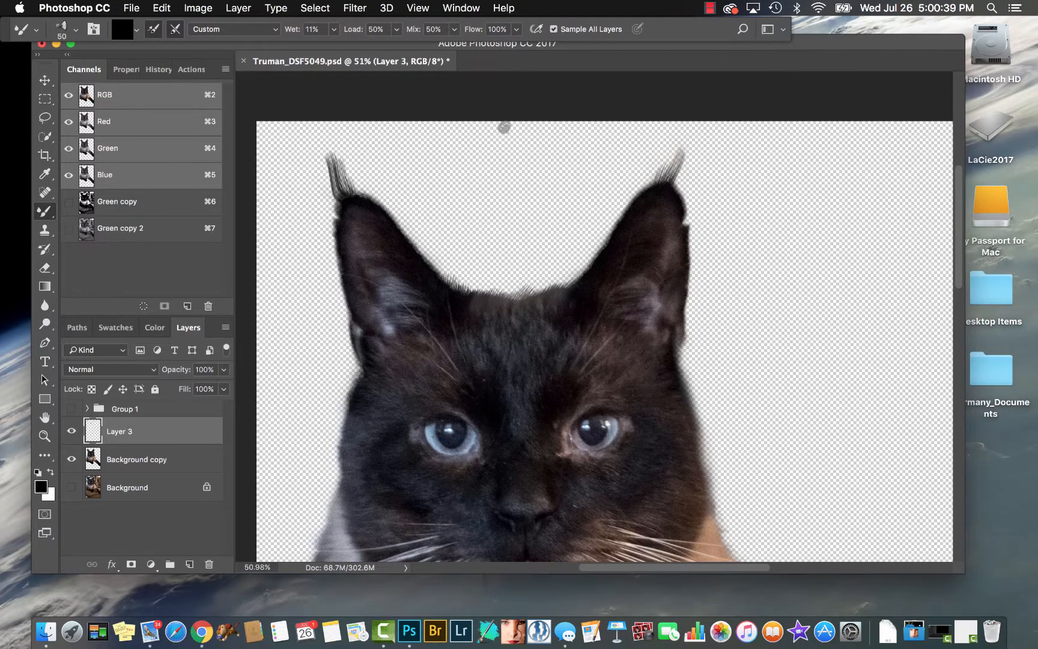
key(super+z)
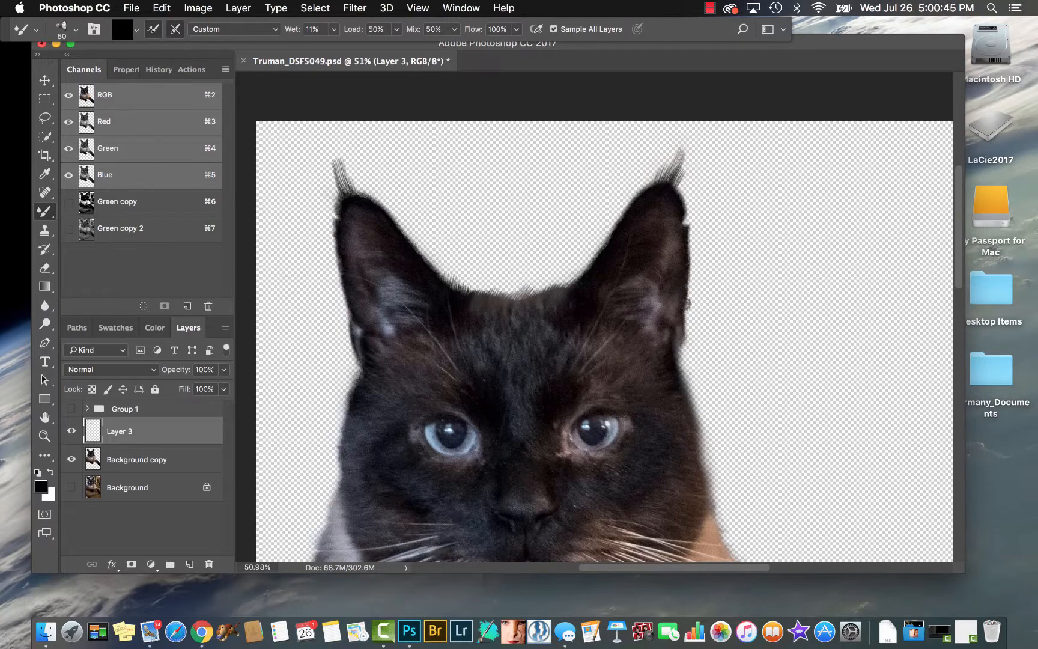
Enlarge the Mixer Brush to 70 px and pull fur strands out along the edges of both cheeks
key(bracketright)
key(bracketright)
key(bracketleft)
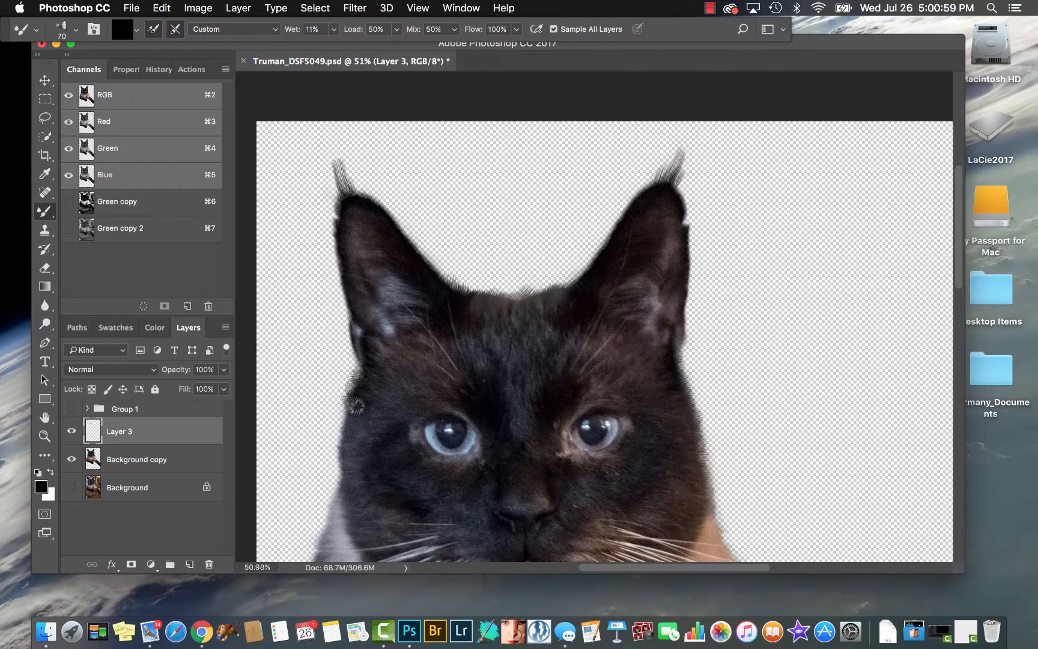
mouse_move(356, 406)
mouse_down()
mouse_move(337, 454)
mouse_move(346, 473)
mouse_up()
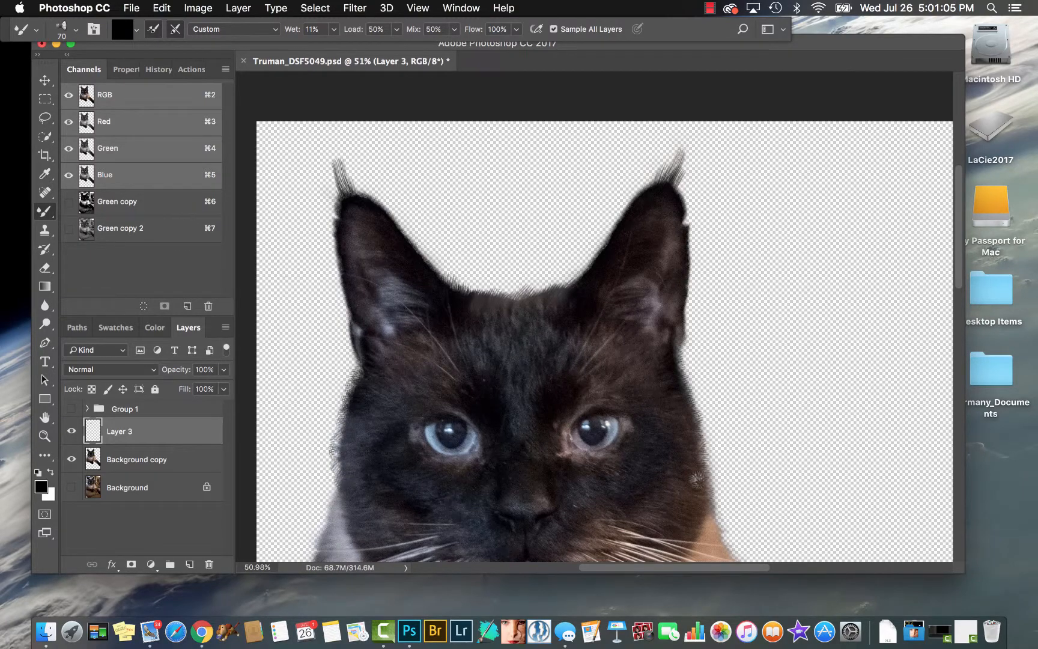
drag(656, 415, 639, 255)
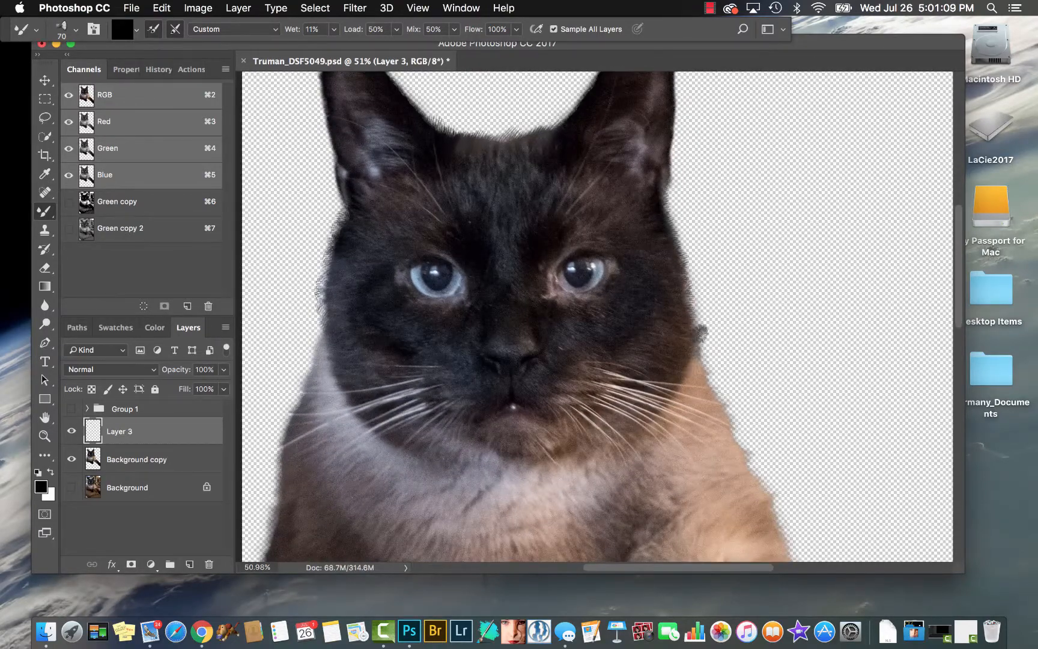
drag(701, 385, 711, 391)
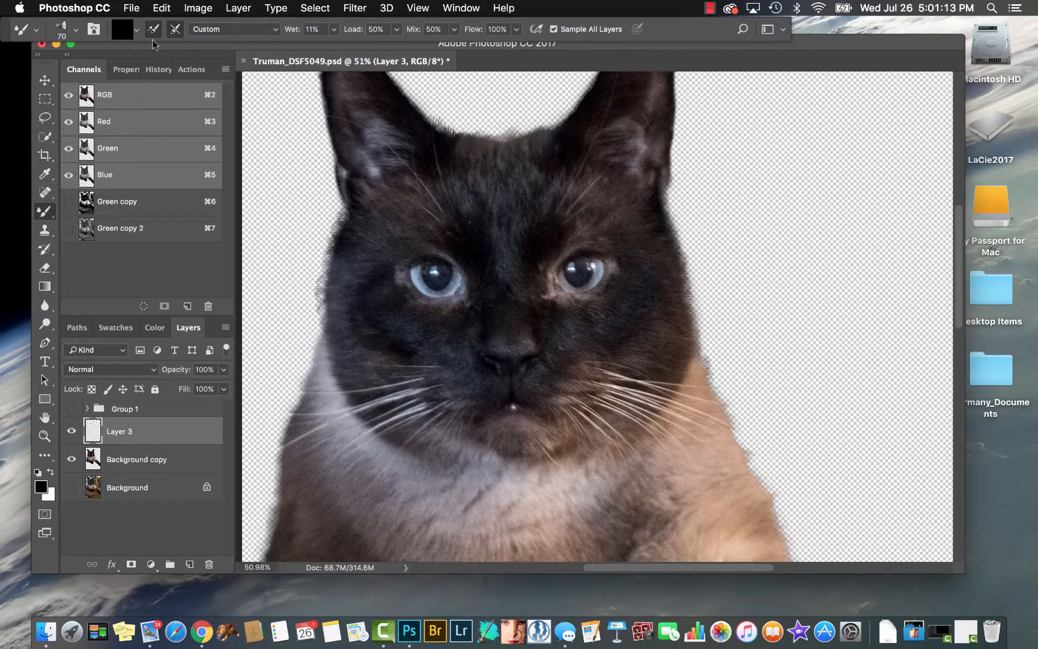
Clean the Mixer Brush, turn off loading after each stroke, and pull fur out along the cheek and shoulder on the image's right
click(138, 29)
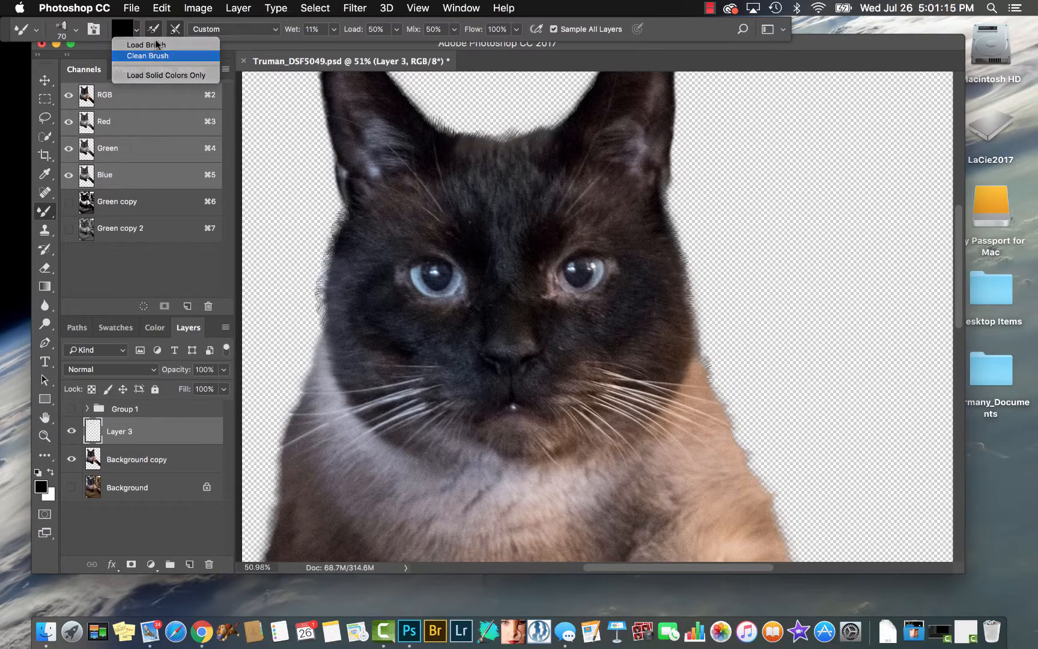
click(150, 55)
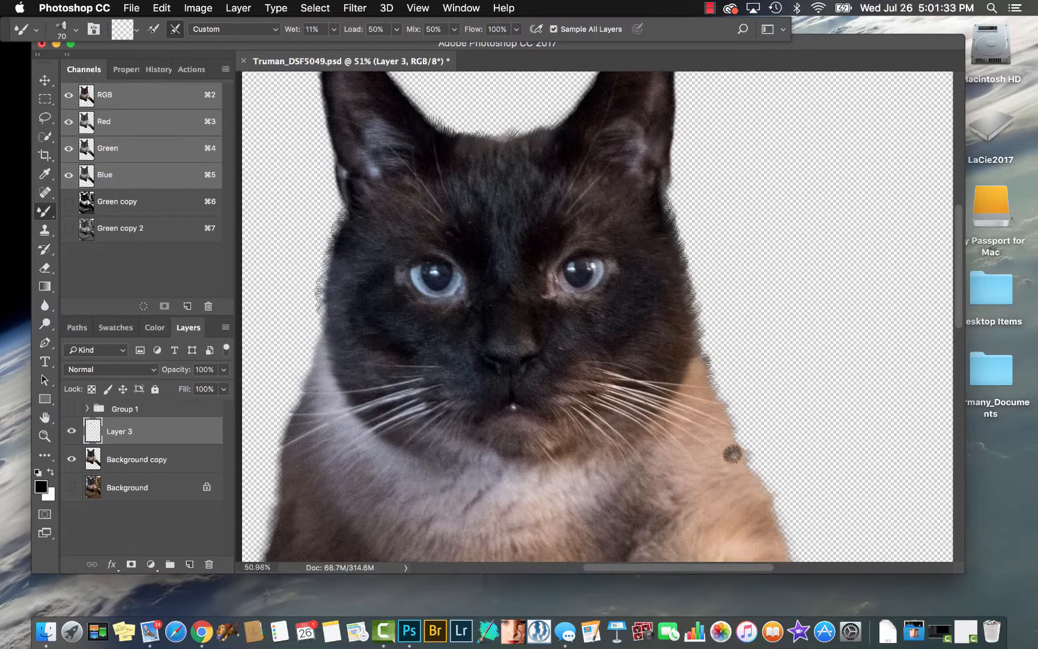
mouse_move(704, 409)
mouse_down()
mouse_move(692, 407)
mouse_move(652, 306)
mouse_up()
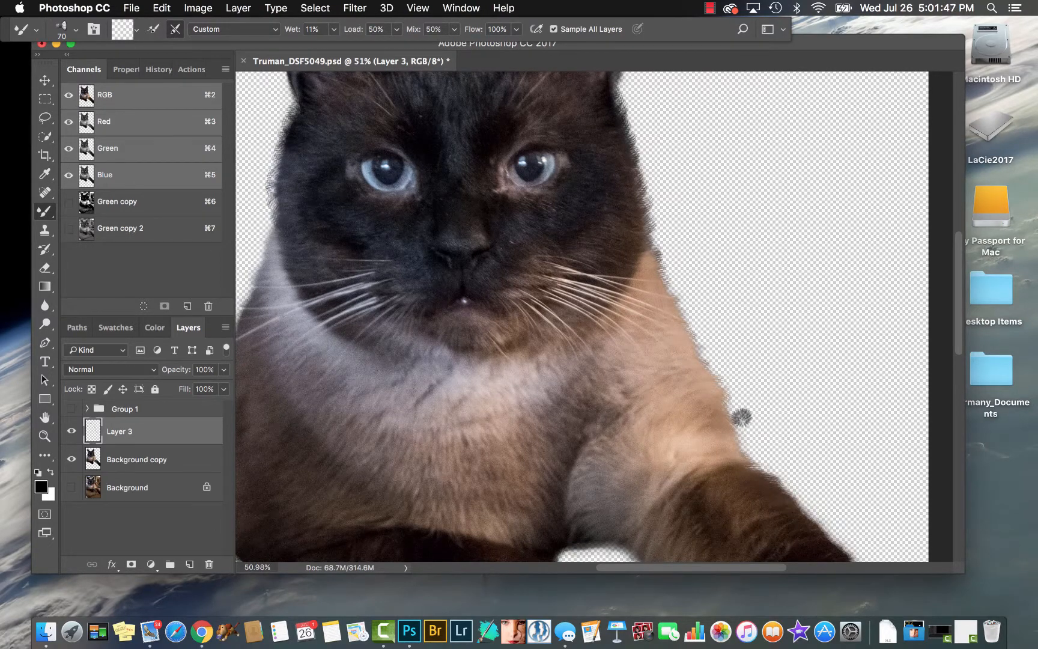
Pull fur strands out along the upper and lower edges of the outstretched foreleg with the clean Mixer Brush
scroll(741, 417, down, 5)
scroll(741, 417, right, 2)
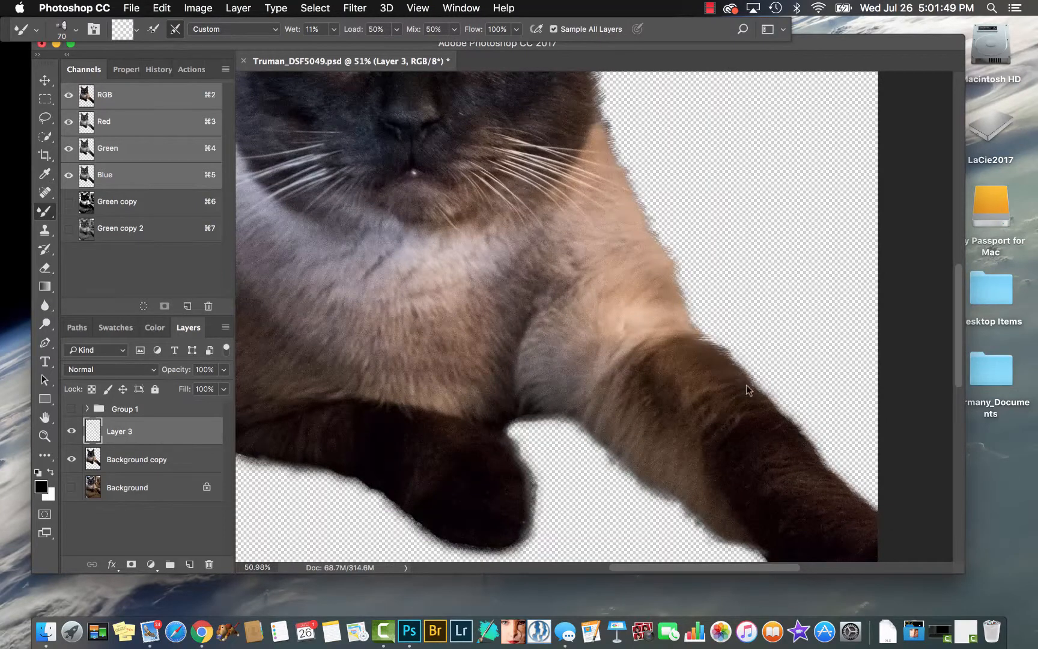
mouse_move(755, 393)
mouse_down()
mouse_move(818, 447)
mouse_move(812, 457)
mouse_move(841, 478)
mouse_move(839, 490)
mouse_move(877, 507)
mouse_up()
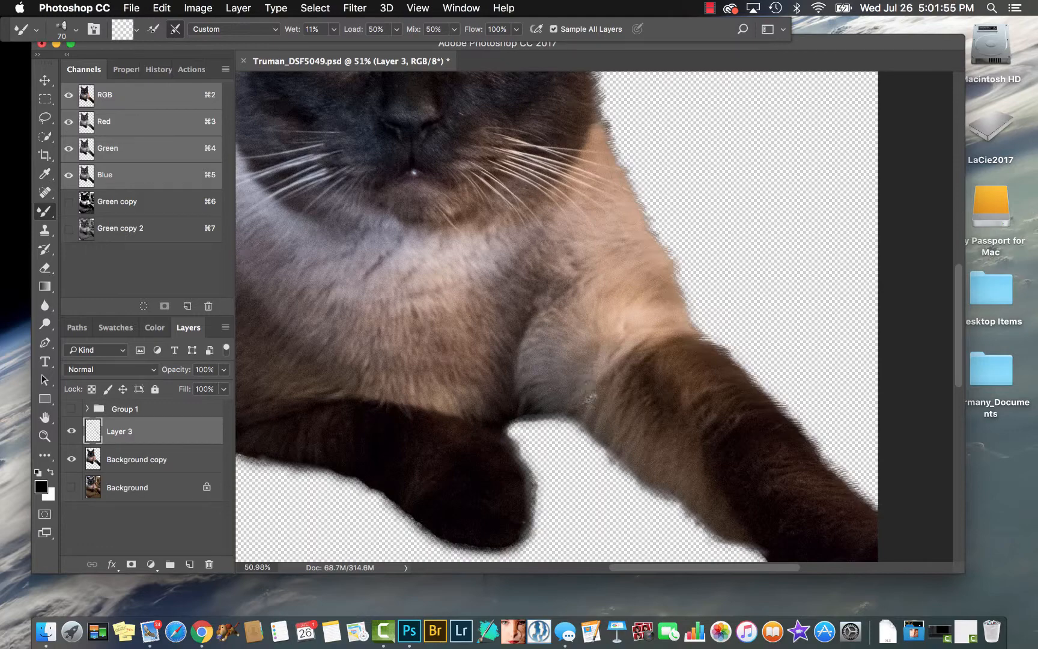
mouse_move(597, 422)
mouse_down()
mouse_move(648, 480)
mouse_move(764, 545)
mouse_up()
drag(715, 519, 718, 529)
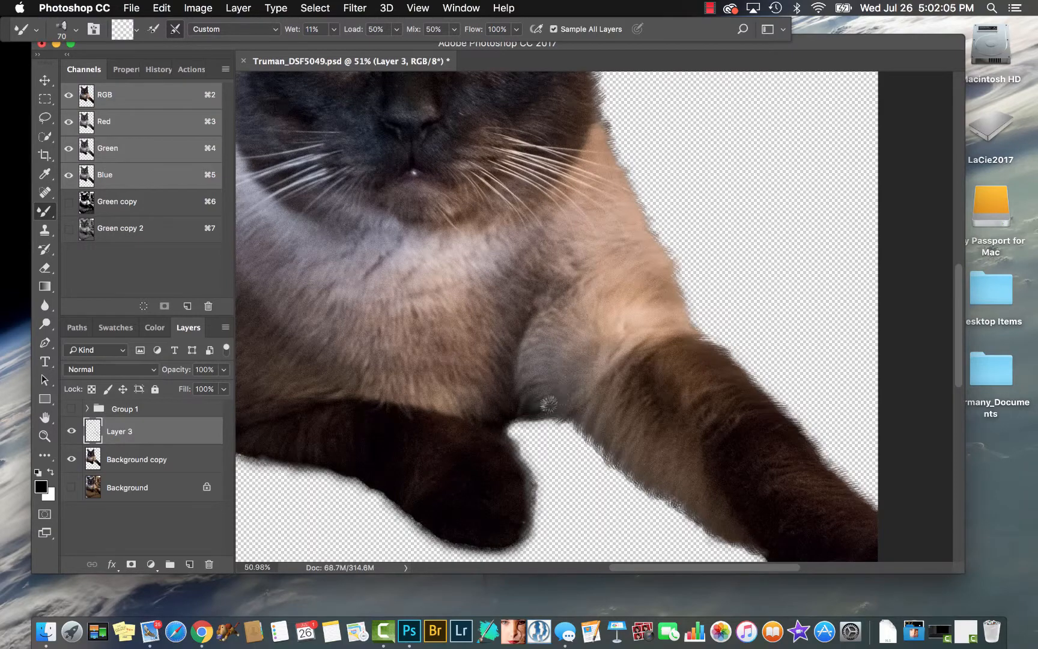
Pull fur strands out around the folded front paw and along the underside of the body
mouse_move(558, 409)
mouse_down()
mouse_move(502, 405)
mouse_move(514, 416)
mouse_move(503, 440)
mouse_move(525, 497)
mouse_move(521, 525)
mouse_move(497, 546)
mouse_move(424, 523)
mouse_move(411, 498)
mouse_move(404, 507)
mouse_move(354, 473)
mouse_up()
drag(385, 429, 452, 428)
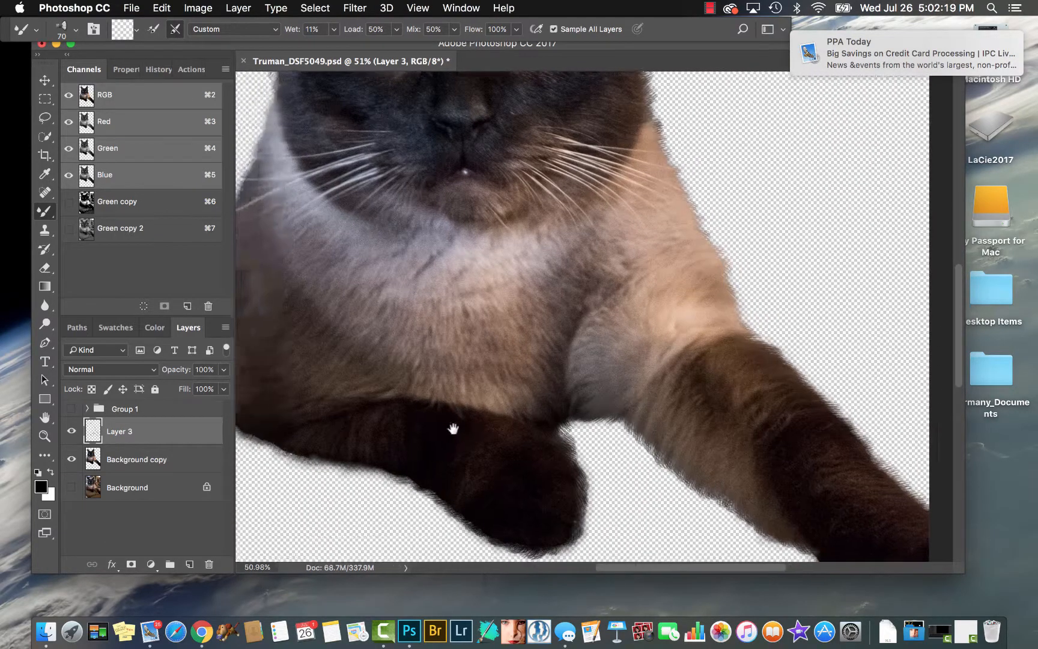
mouse_move(425, 465)
mouse_down()
mouse_move(349, 460)
mouse_move(267, 433)
mouse_up()
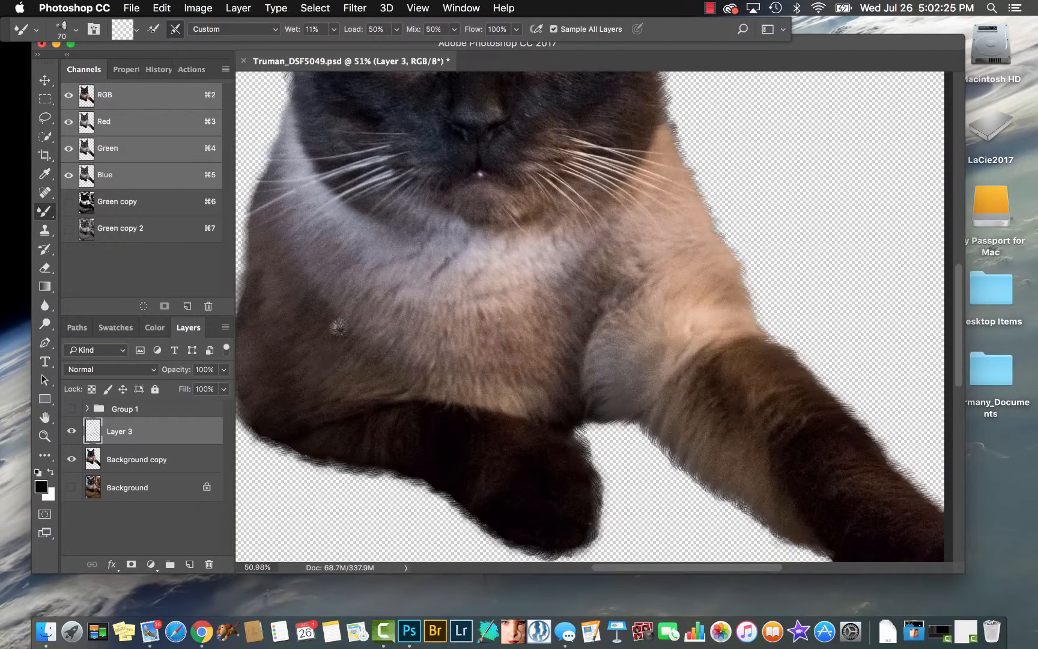
Pull fur strands out along the body and neck on the image's left, and touch up the fur between the ears
drag(313, 370, 386, 371)
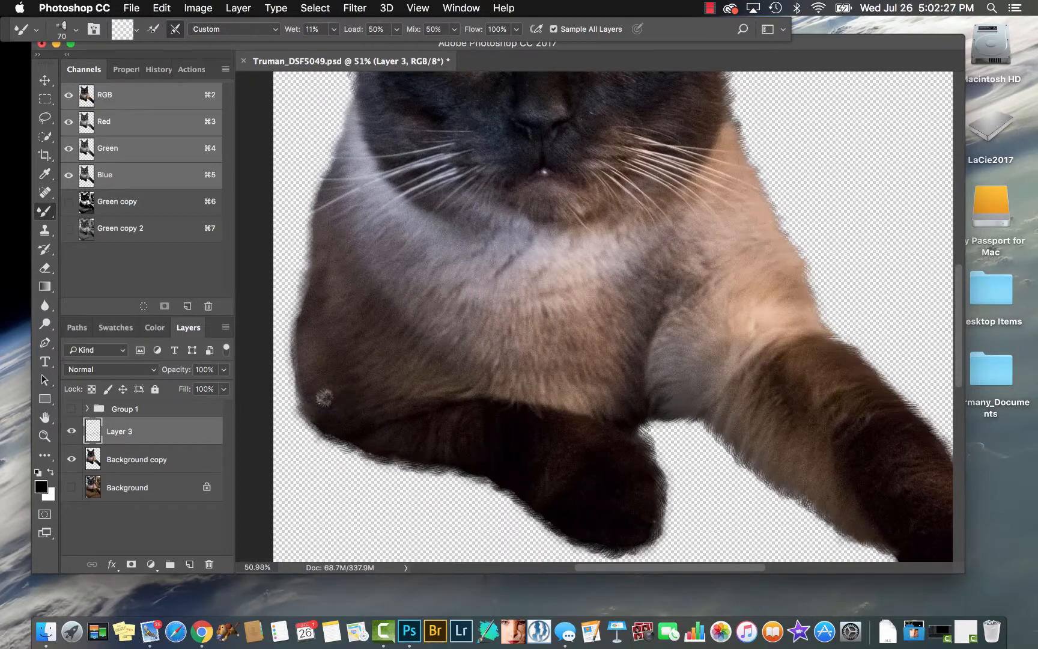
mouse_move(318, 390)
mouse_down()
mouse_move(310, 393)
mouse_move(303, 327)
mouse_move(350, 129)
mouse_up()
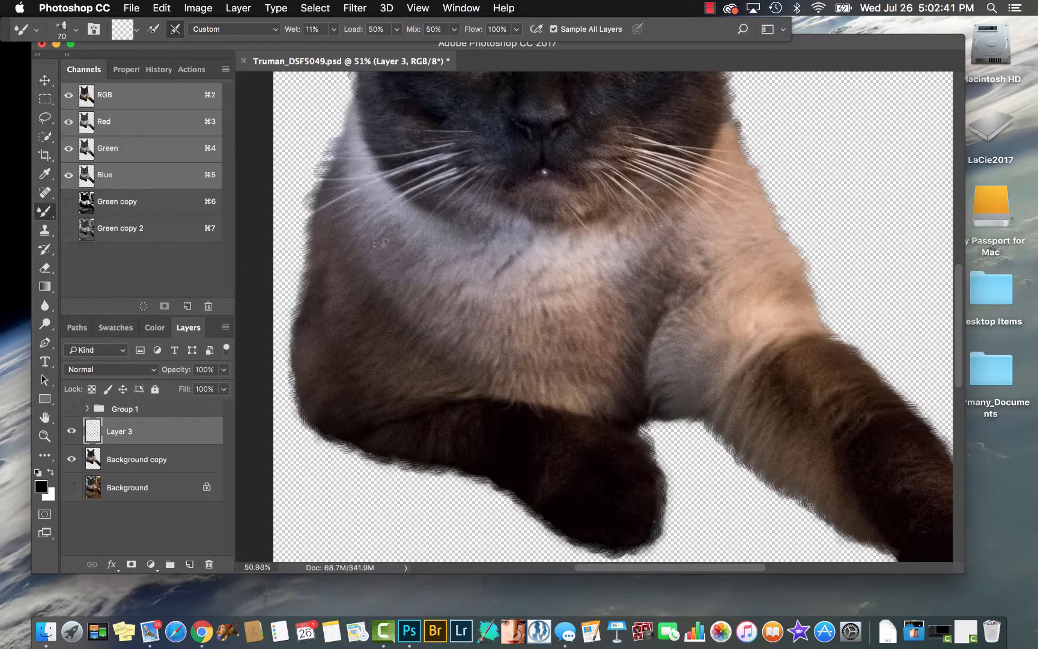
drag(375, 277, 367, 360)
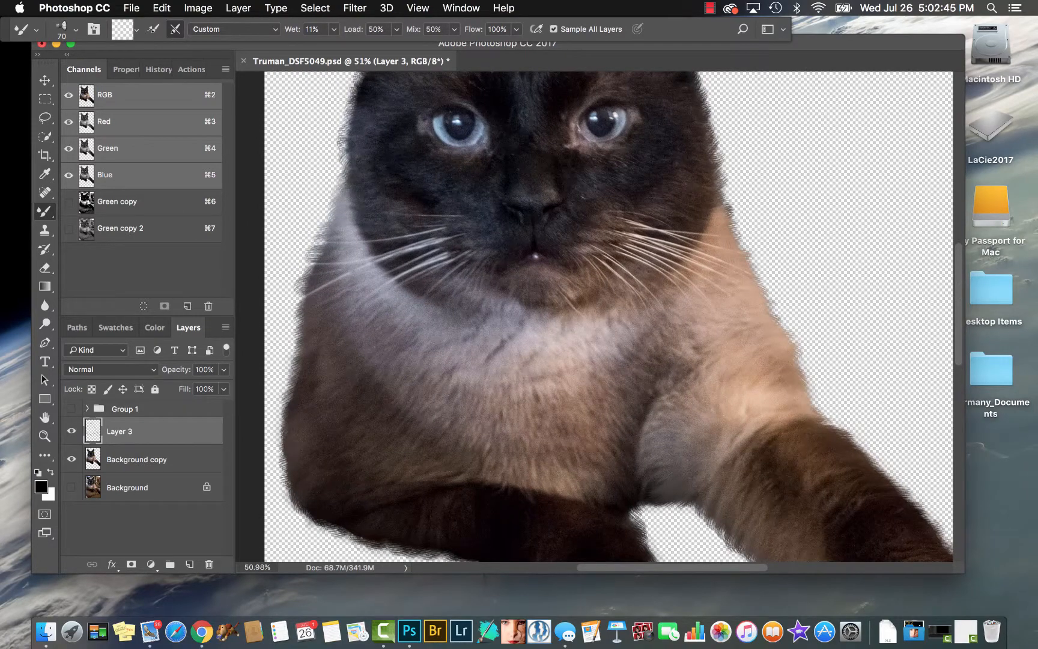
drag(364, 176, 363, 251)
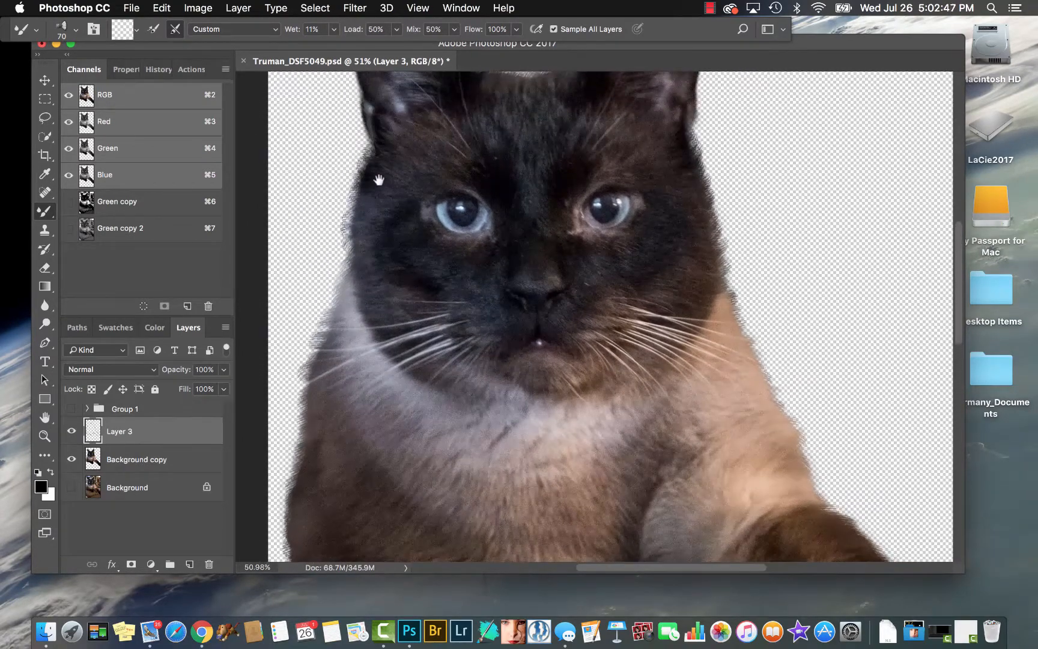
drag(378, 180, 380, 285)
drag(519, 197, 575, 186)
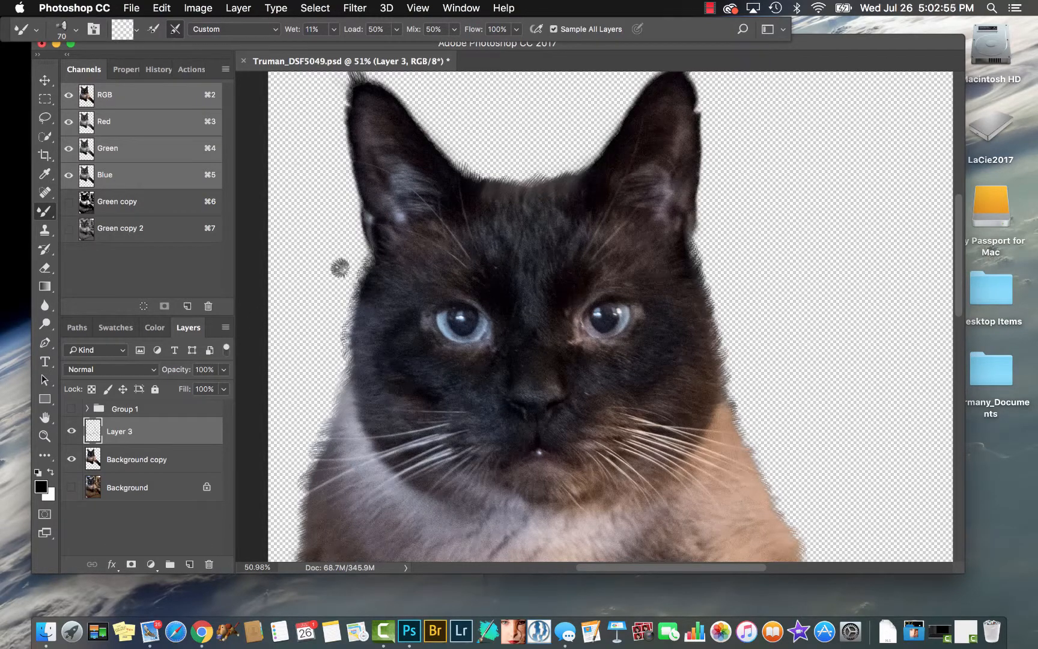
Erase the excess fur strands along the cheek on the image's left with a 150 px Eraser, undoing the last stroke
key(e)
key(bracketright)
key(bracketright)
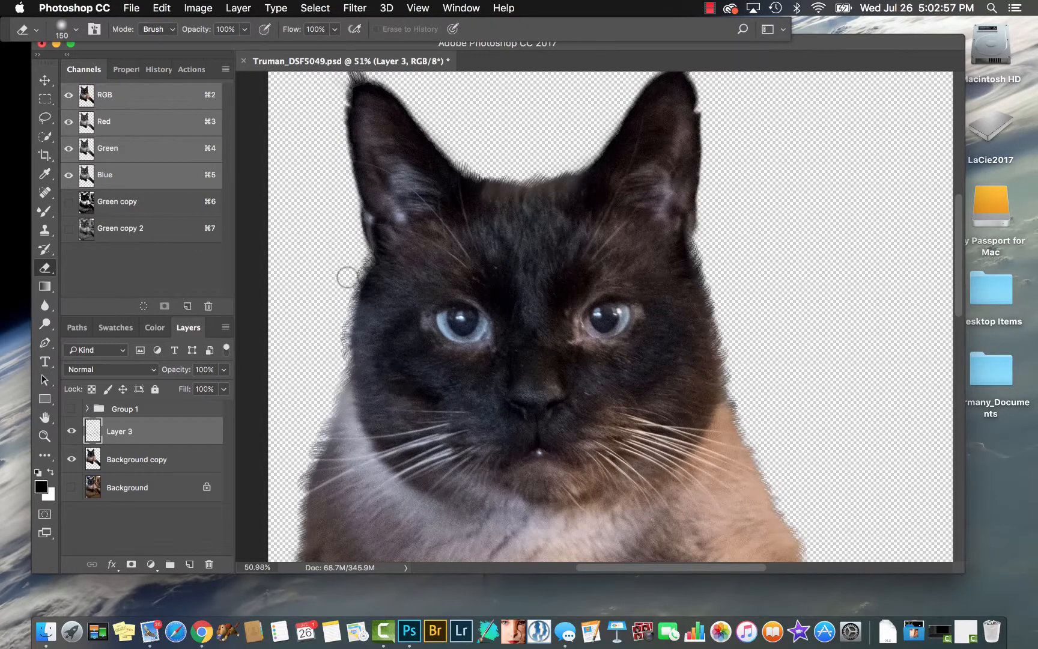
drag(345, 294, 336, 357)
key(super+z)
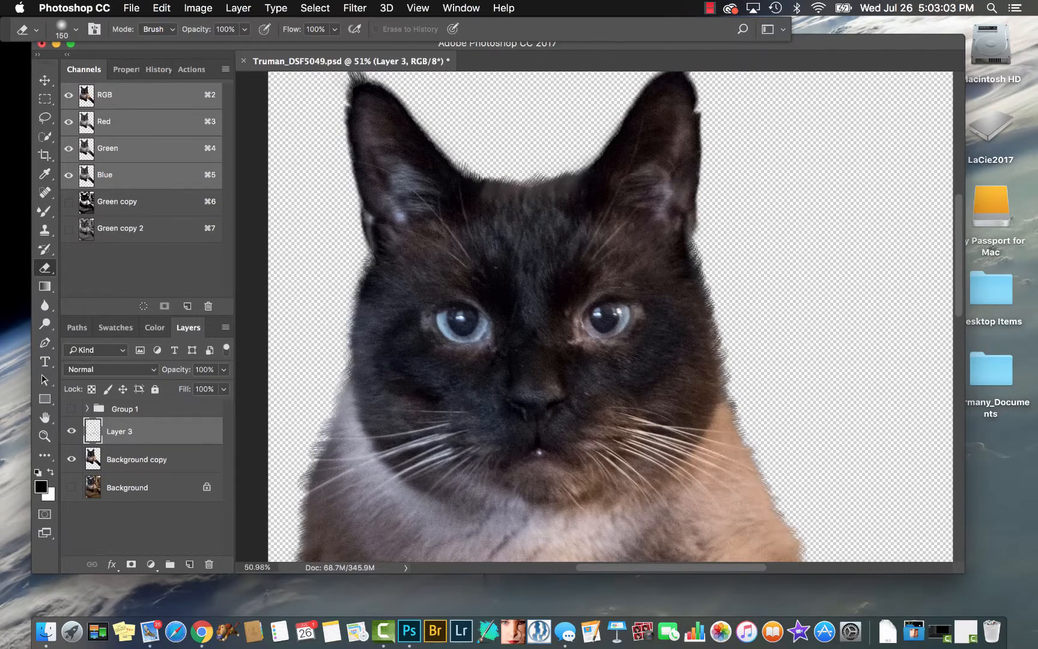
Trim the overlong fur strands along the neck and shoulder on the image's left with the 150 px Eraser
scroll(329, 325, down, 5)
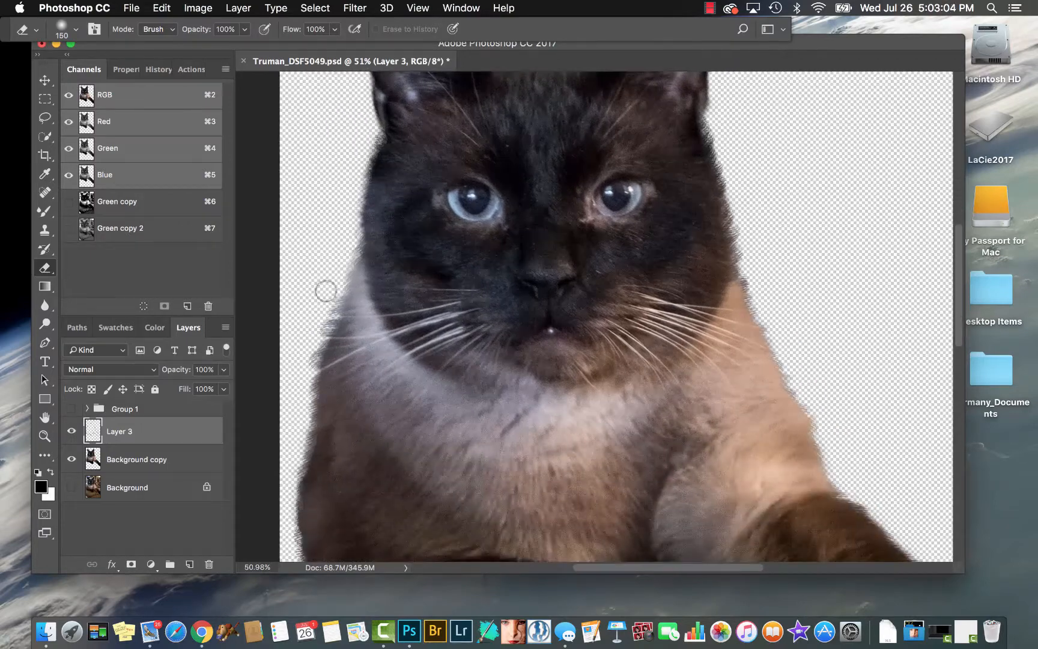
drag(334, 278, 305, 380)
scroll(304, 322, down, 5)
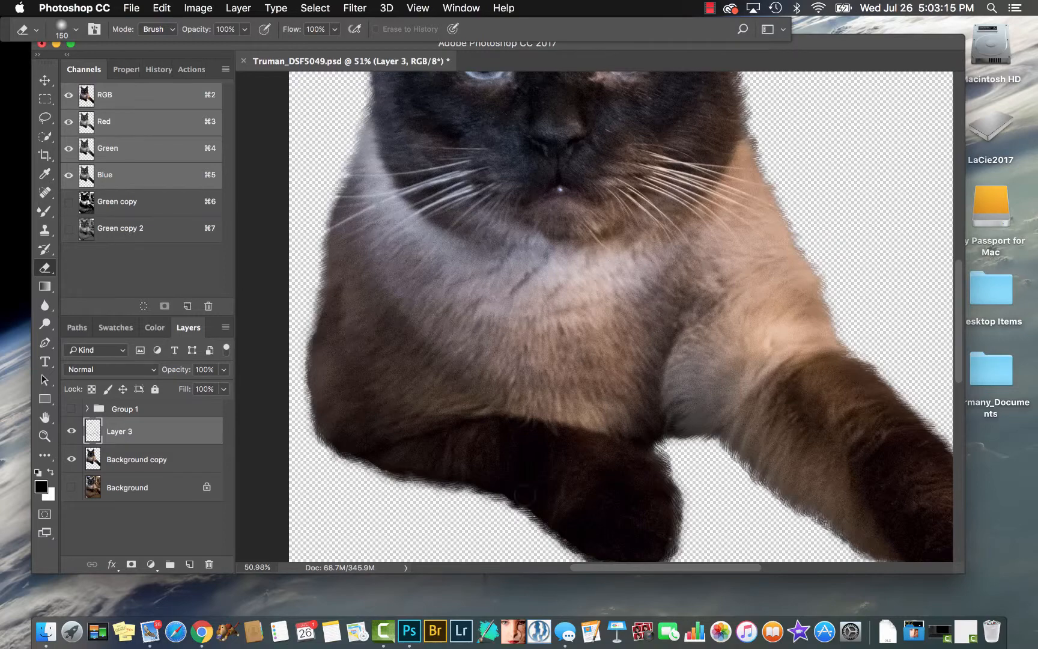
Examine the cat's fur edges along the outstretched leg, shoulder and cheek up to the ears
scroll(511, 456, down, 5)
scroll(510, 456, right, 2)
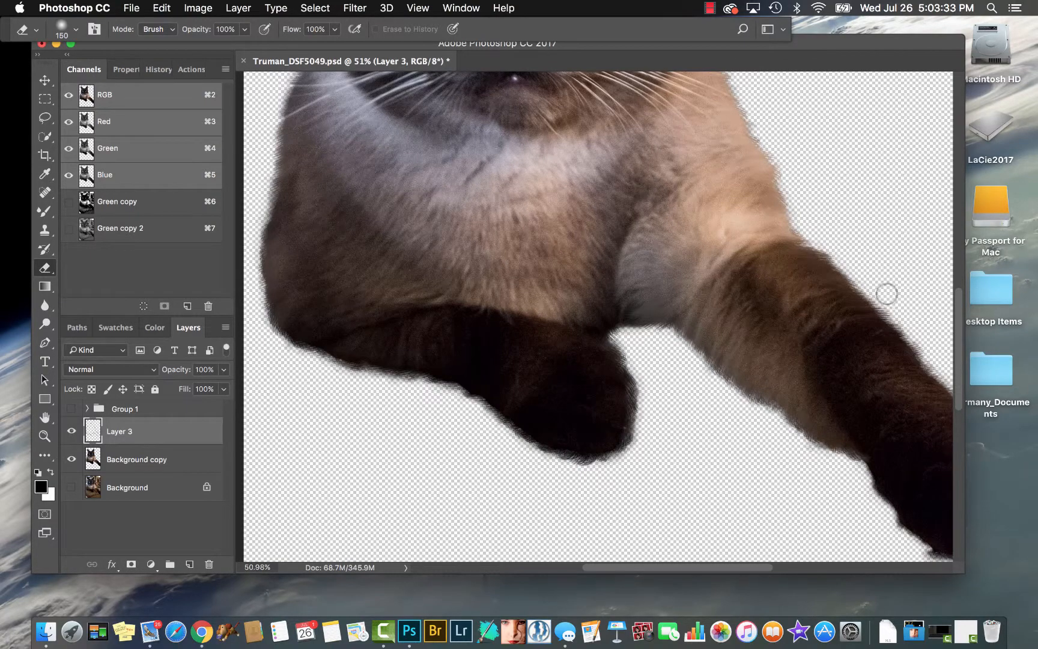
key(space)
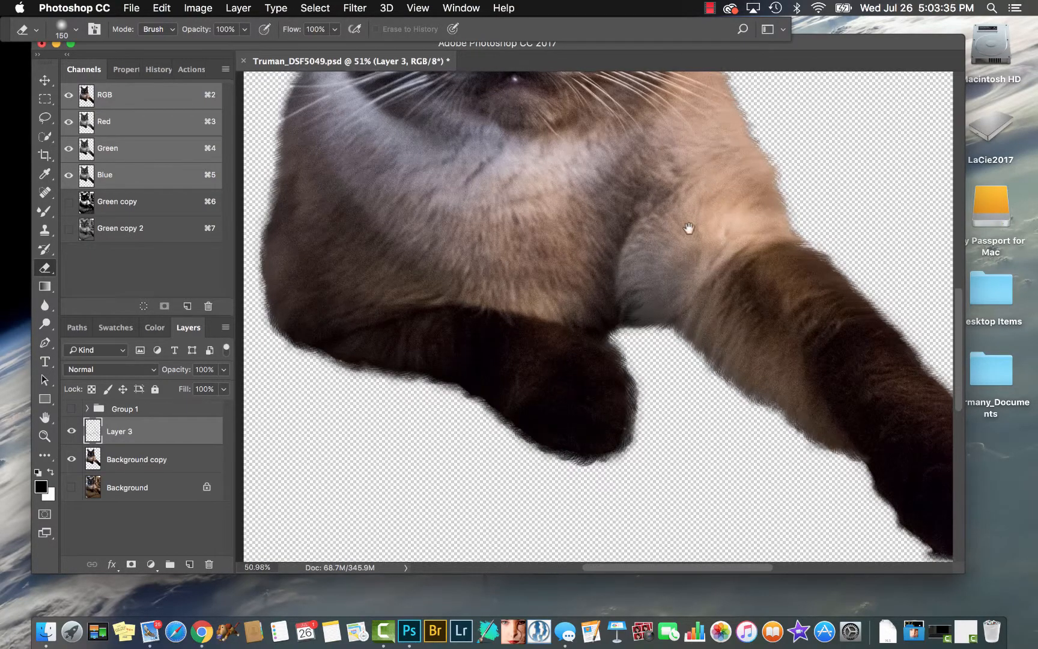
drag(688, 228, 586, 413)
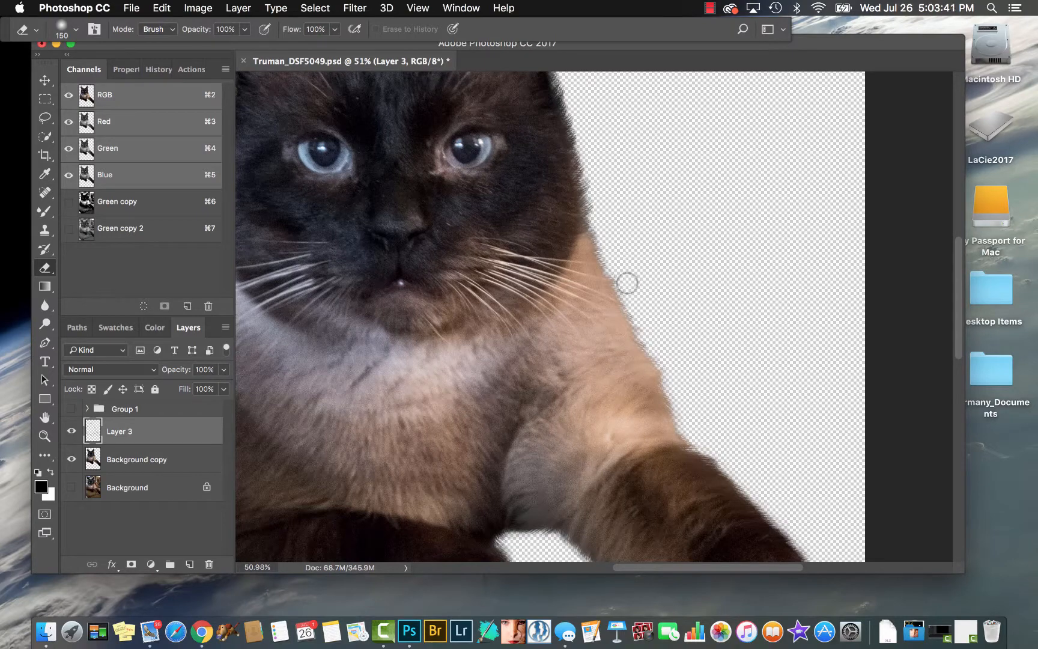
drag(540, 259, 528, 339)
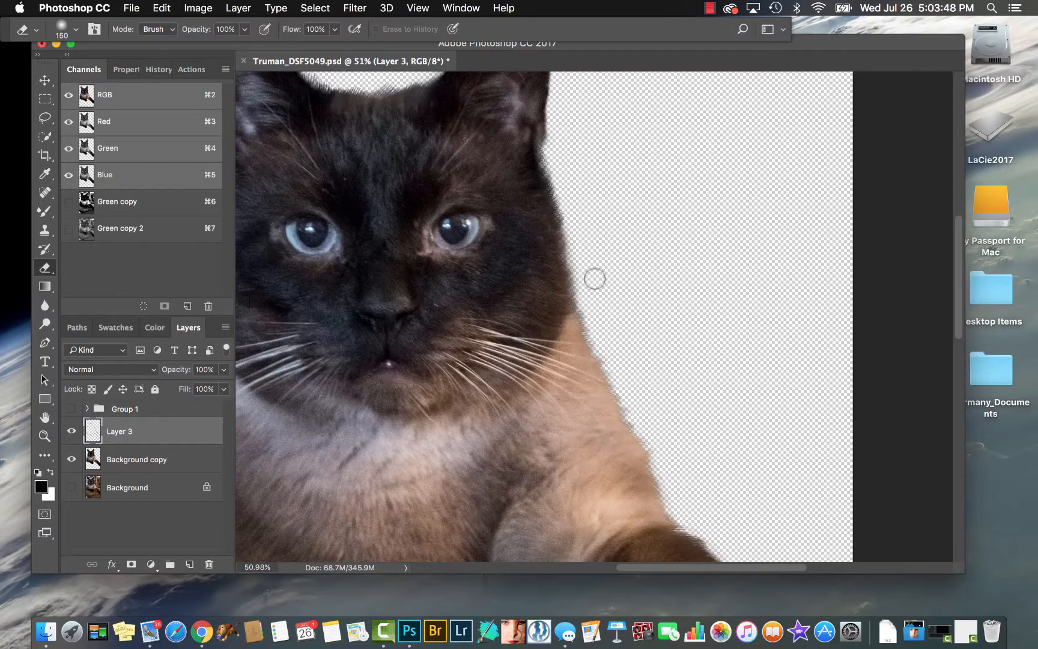
mouse_move(505, 232)
mouse_down()
mouse_move(549, 345)
mouse_move(551, 337)
mouse_up()
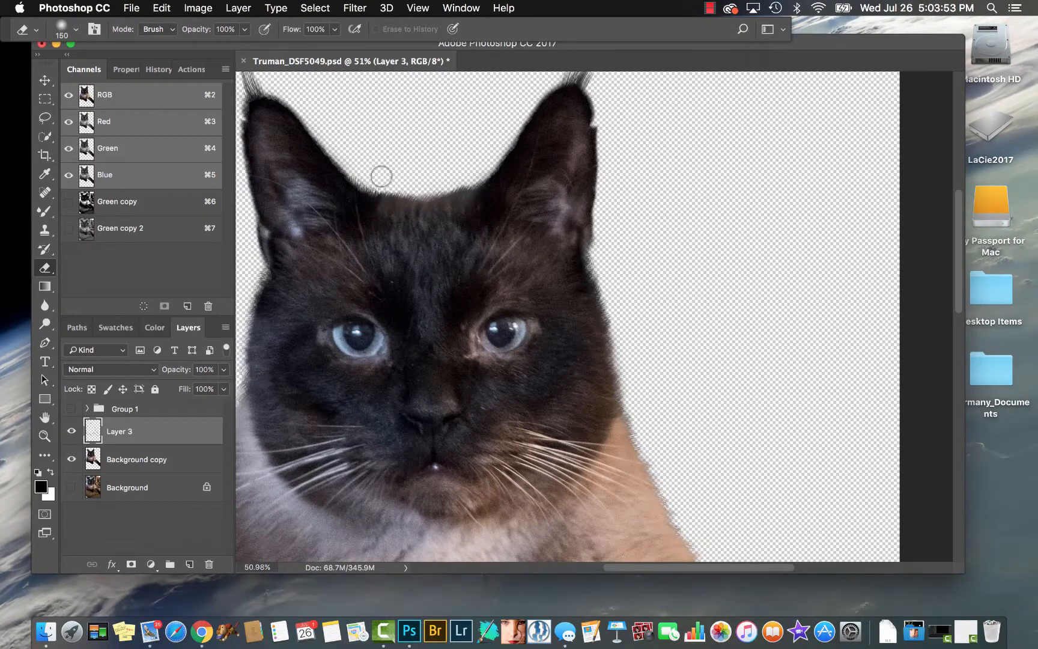
scroll(511, 229, up, 5)
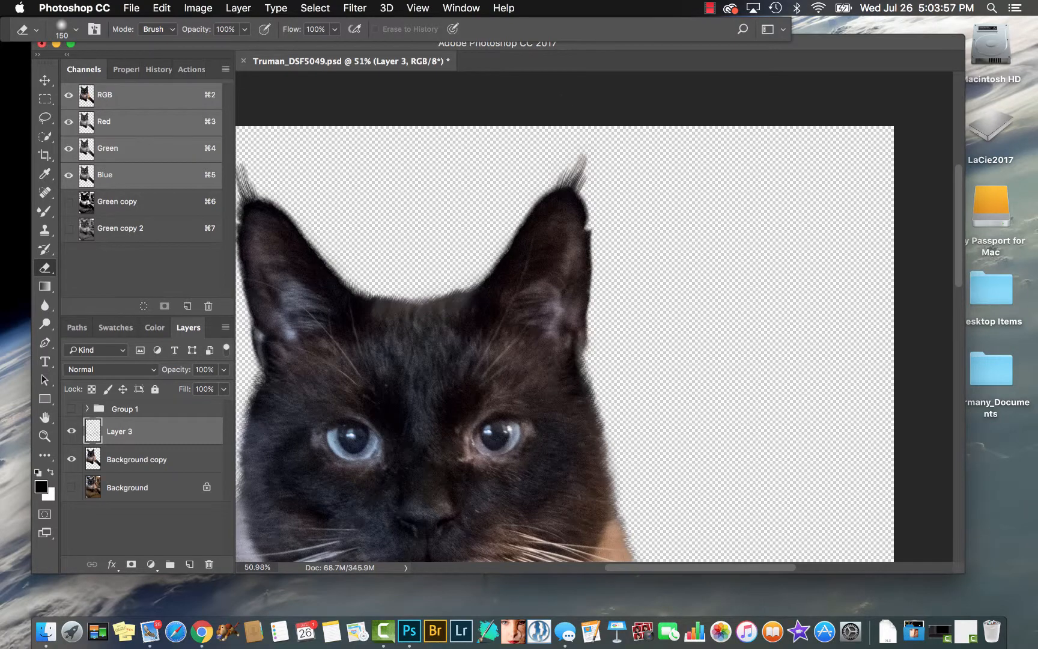
Trim the long fur tufts on both ear tips with a 300 px Eraser
key(bracketright)
key(bracketright)
key(bracketright)
key(bracketright)
key(bracketright)
key(bracketright)
key(bracketright)
key(bracketleft)
key(bracketleft)
key(bracketleft)
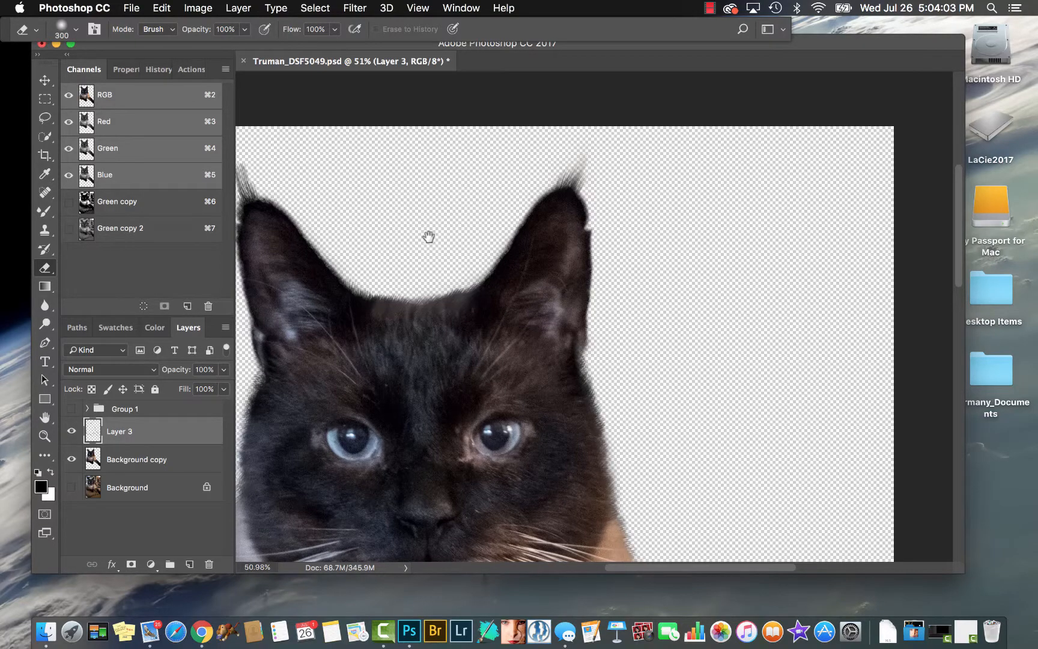
drag(428, 236, 546, 255)
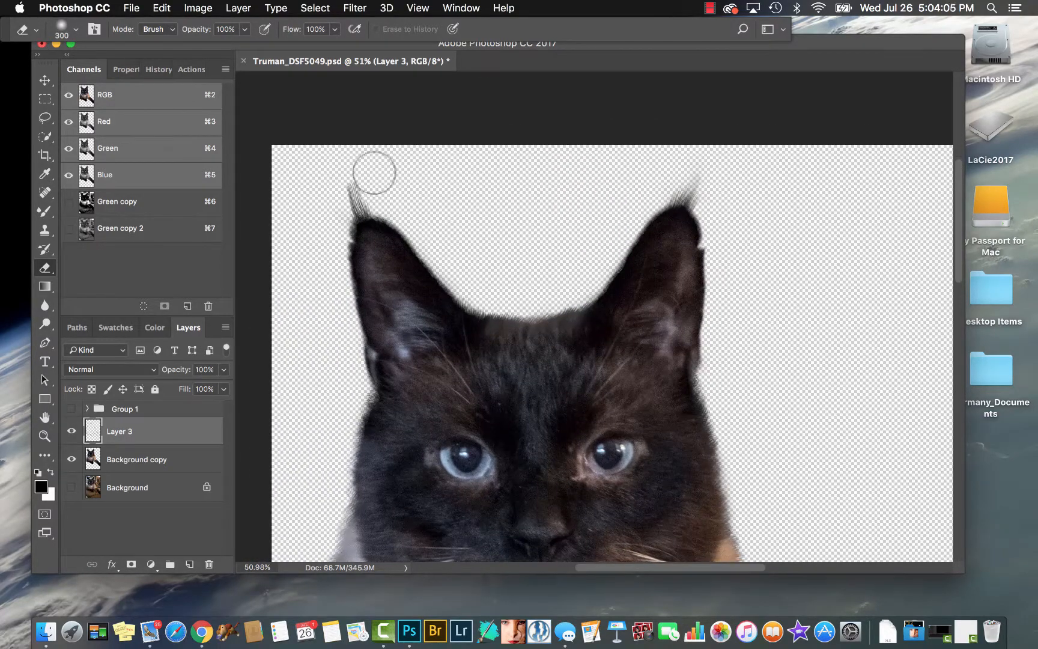
mouse_move(374, 173)
mouse_down()
mouse_move(334, 206)
mouse_move(338, 167)
mouse_move(373, 142)
mouse_move(378, 179)
mouse_move(368, 170)
mouse_move(377, 177)
mouse_move(453, 158)
mouse_move(376, 194)
mouse_move(361, 181)
mouse_move(338, 201)
mouse_up()
Shorten the tuft on the ear tip at the image's right further with a 150 px Eraser
key(bracketleft)
key(bracketleft)
key(bracketleft)
key(bracketleft)
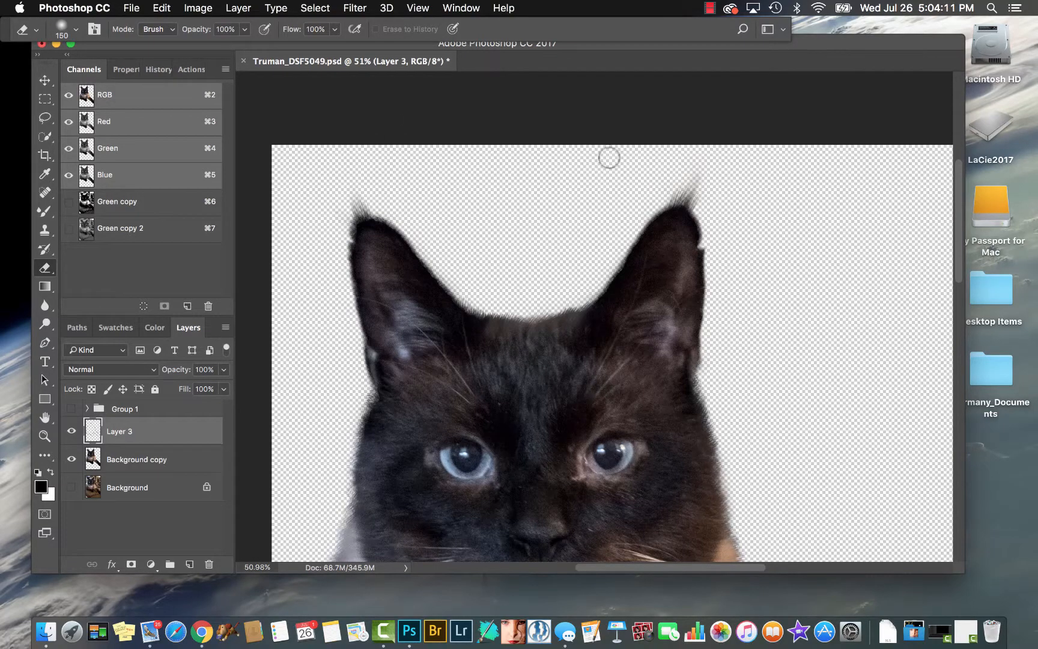
mouse_move(711, 181)
mouse_down()
mouse_move(709, 189)
mouse_move(688, 159)
mouse_move(690, 172)
mouse_up()
Move the painted fur layer, Layer 3, below Background copy and merge Background copy down into it
key(super+minus)
key(super+minus)
key(super+minus)
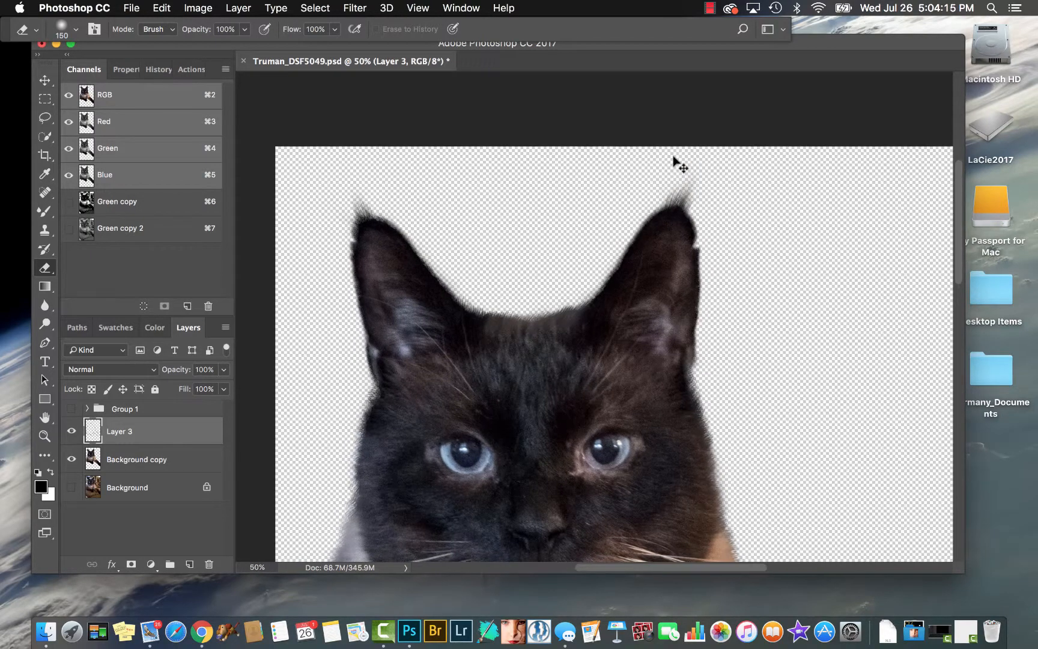
key(super+minus)
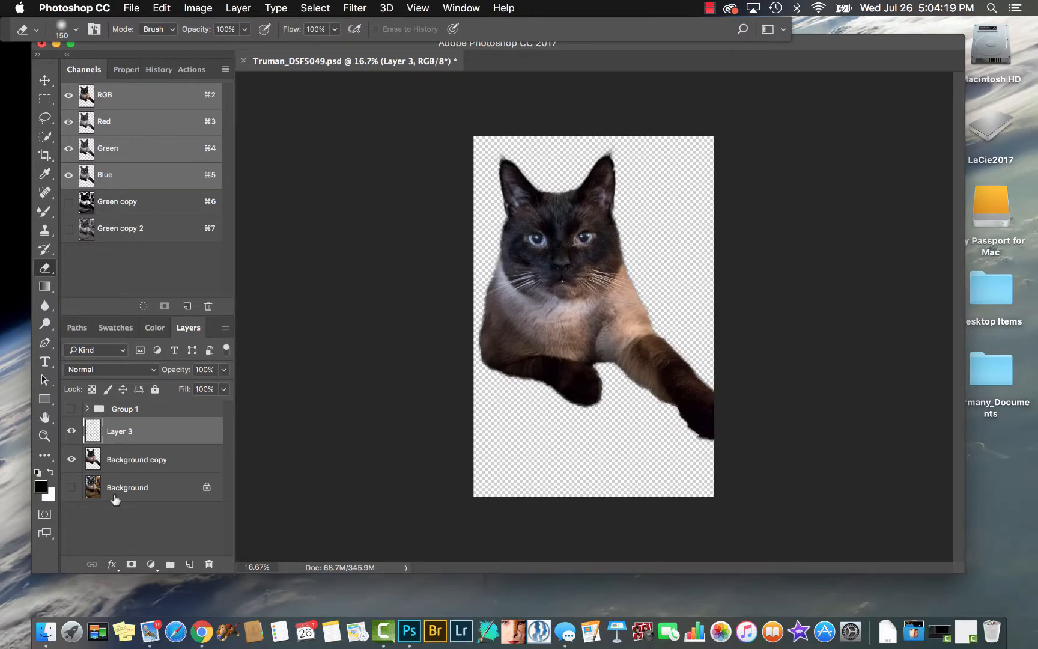
drag(90, 428, 91, 468)
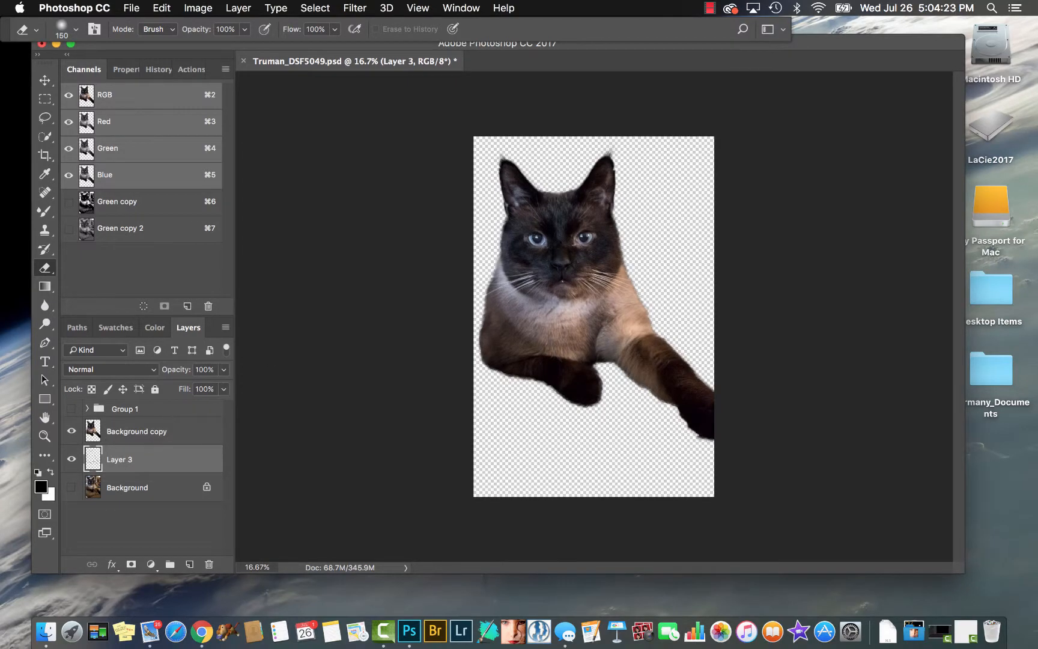
drag(543, 189, 565, 209)
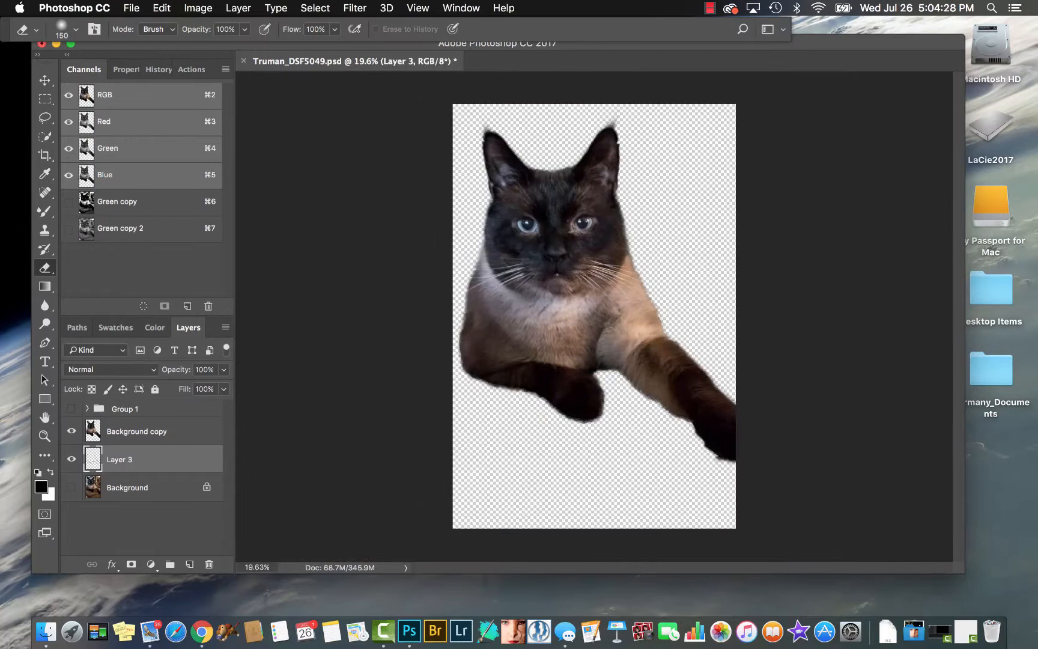
click(152, 440)
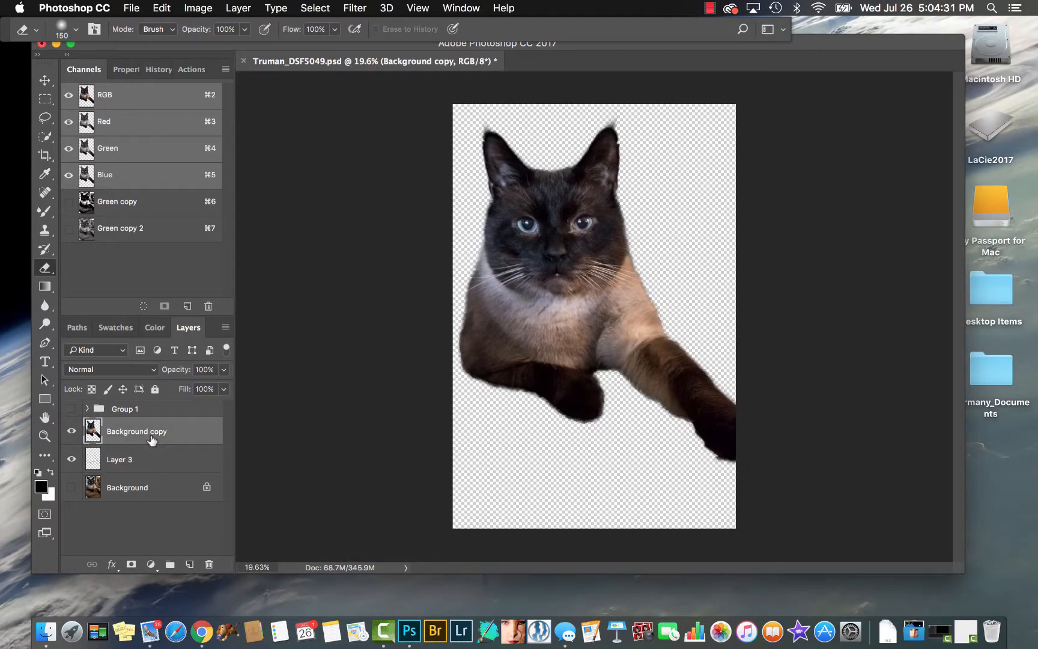
key(super+e)
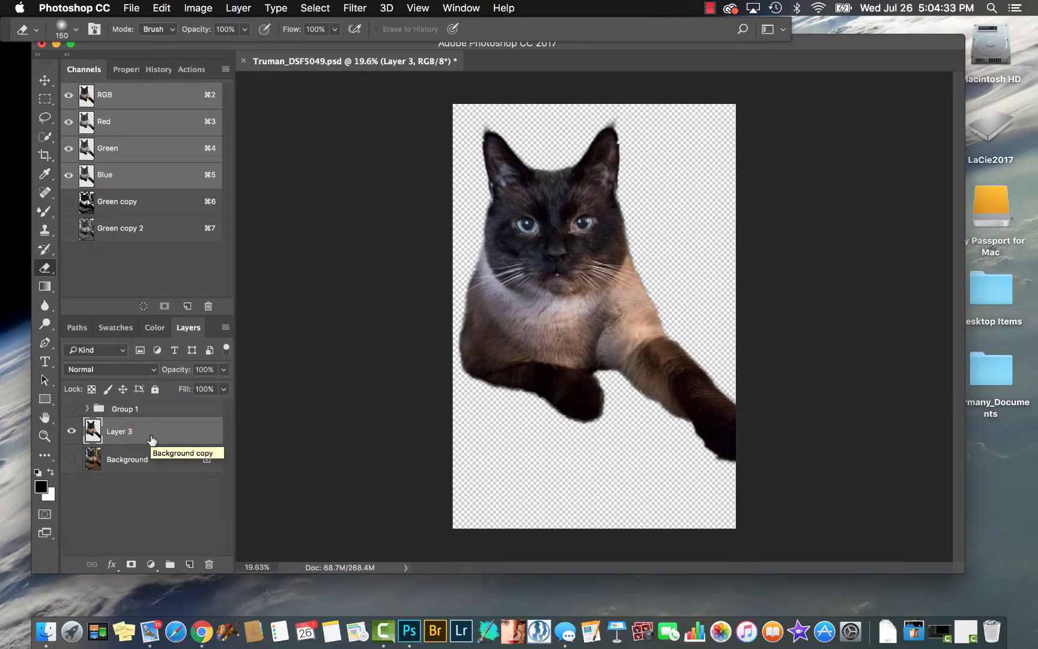
Add a new layer beneath the merged cat layer and fill it with a black-to-white linear gradient across the paws
click(147, 459)
click(156, 431)
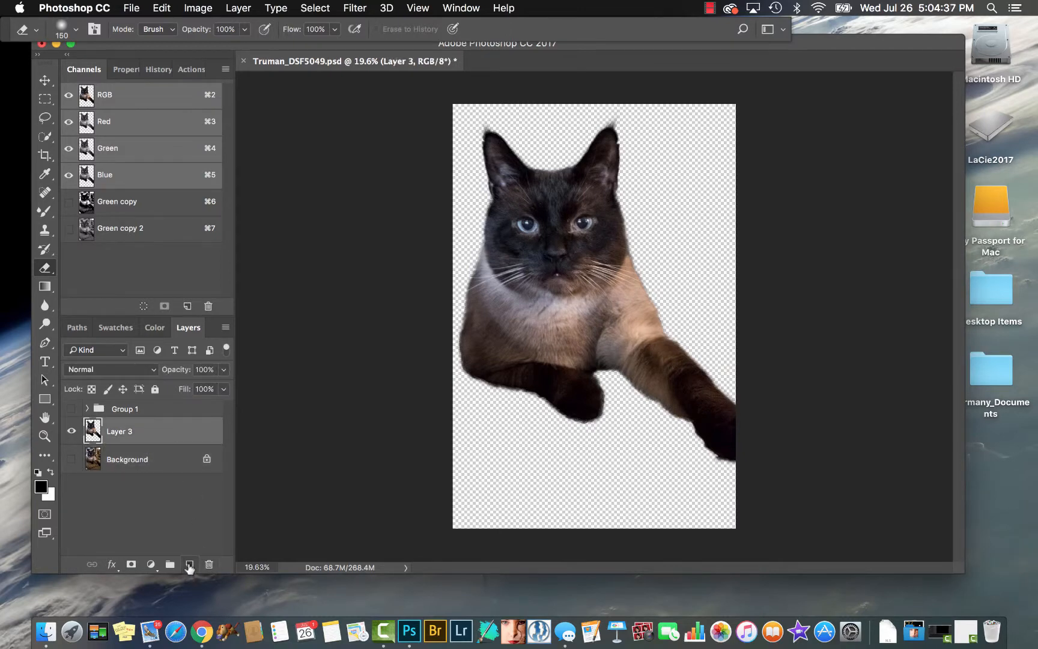
super+click(189, 566)
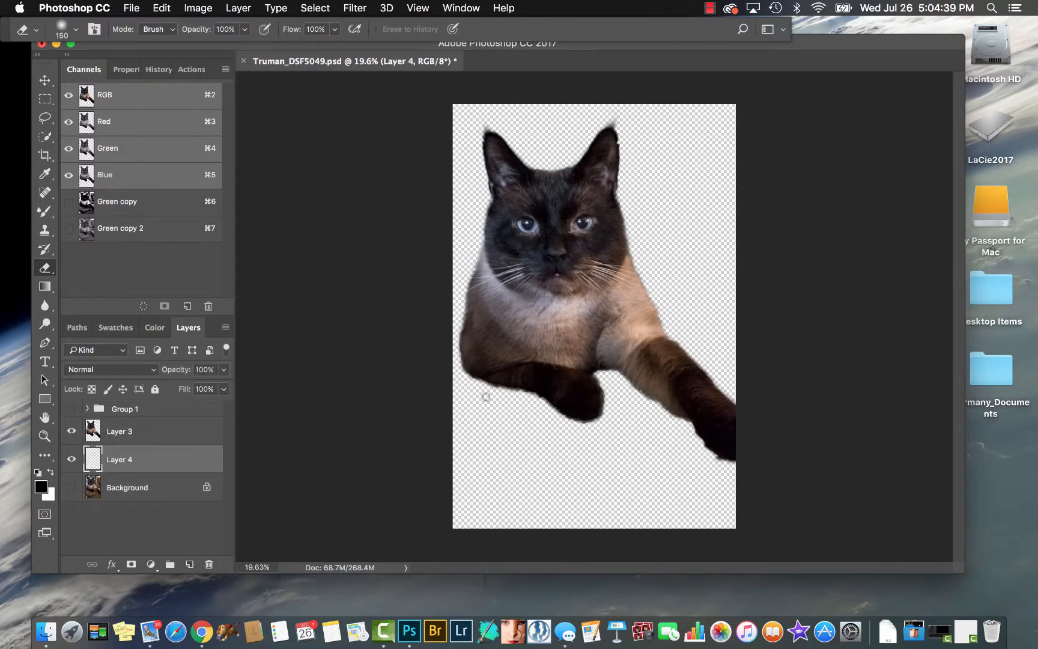
key(g)
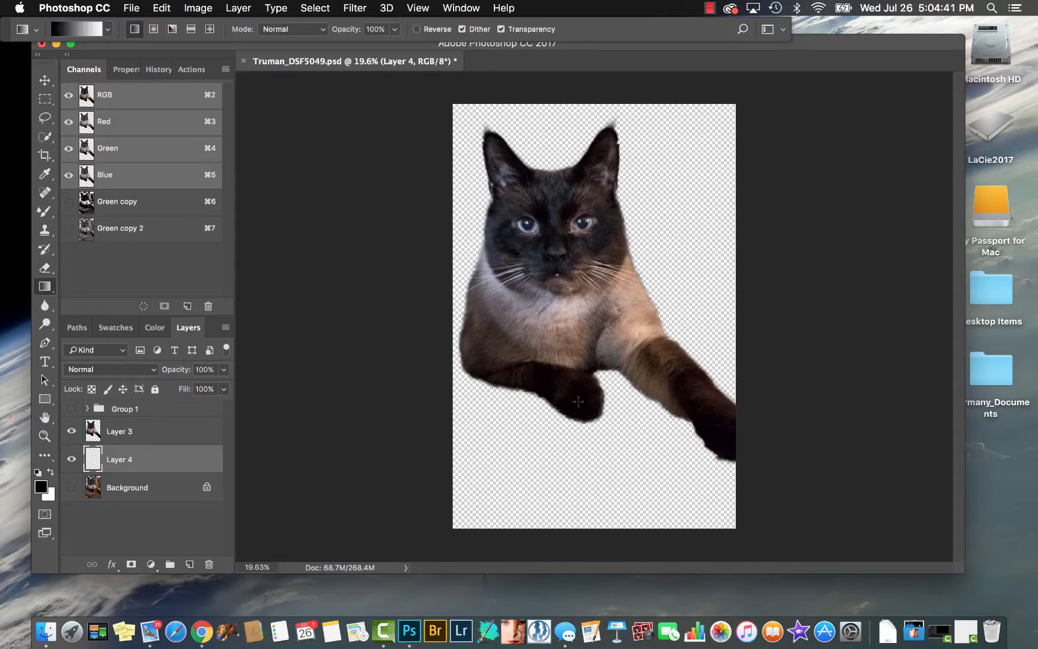
drag(541, 366, 579, 439)
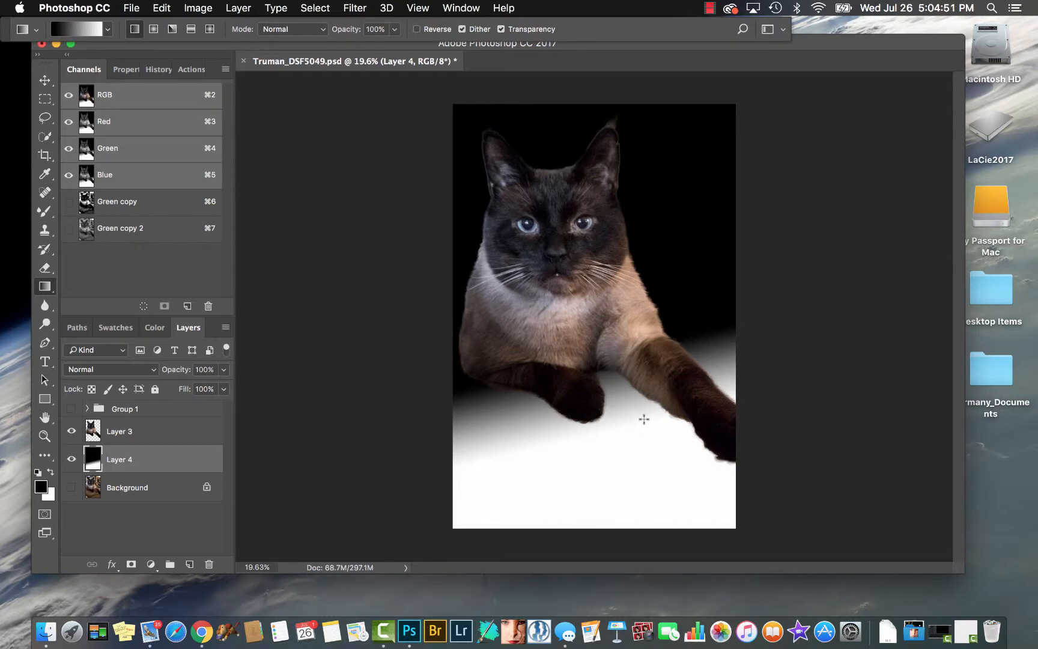
Erase the light fringe along the underside of the outstretched leg and paw on Layer 3 with an 80 px Eraser
drag(602, 423, 660, 417)
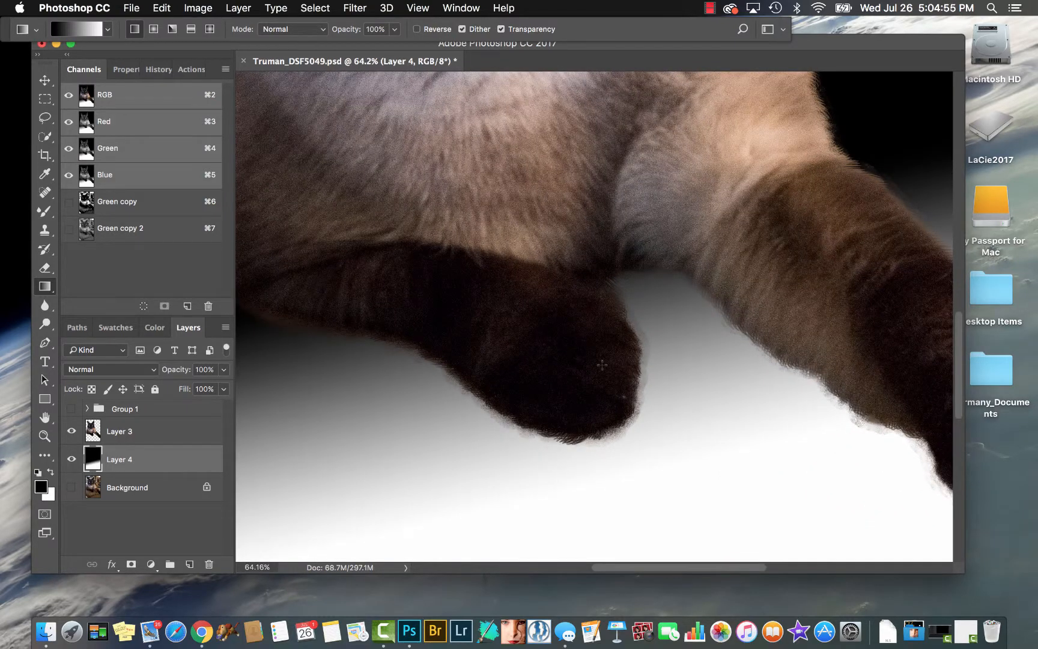
click(169, 426)
key(e)
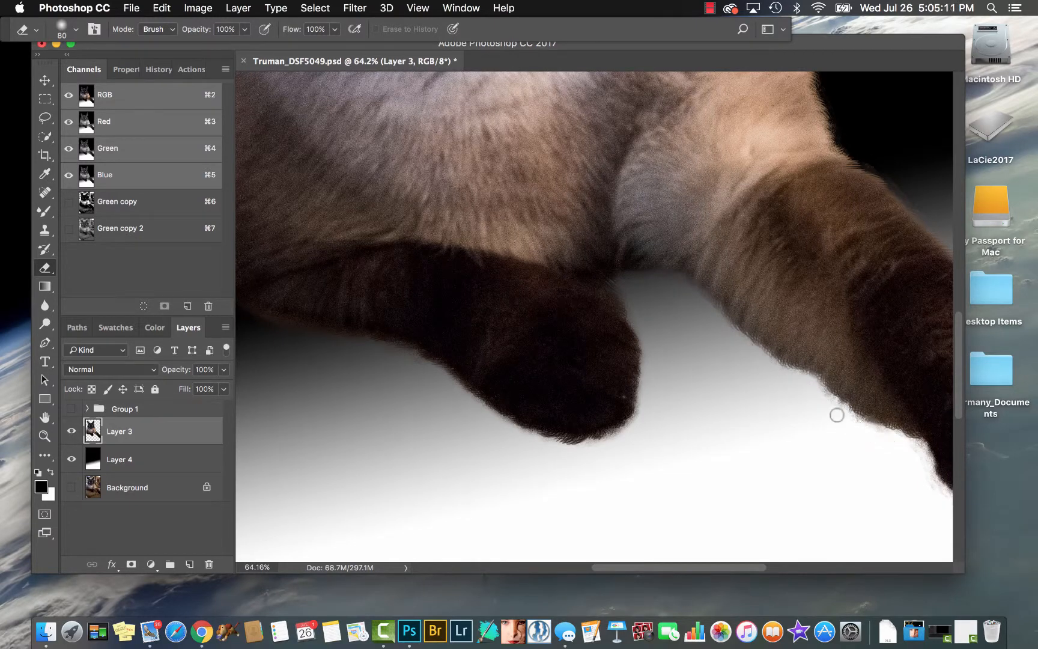
scroll(734, 419, right, 5)
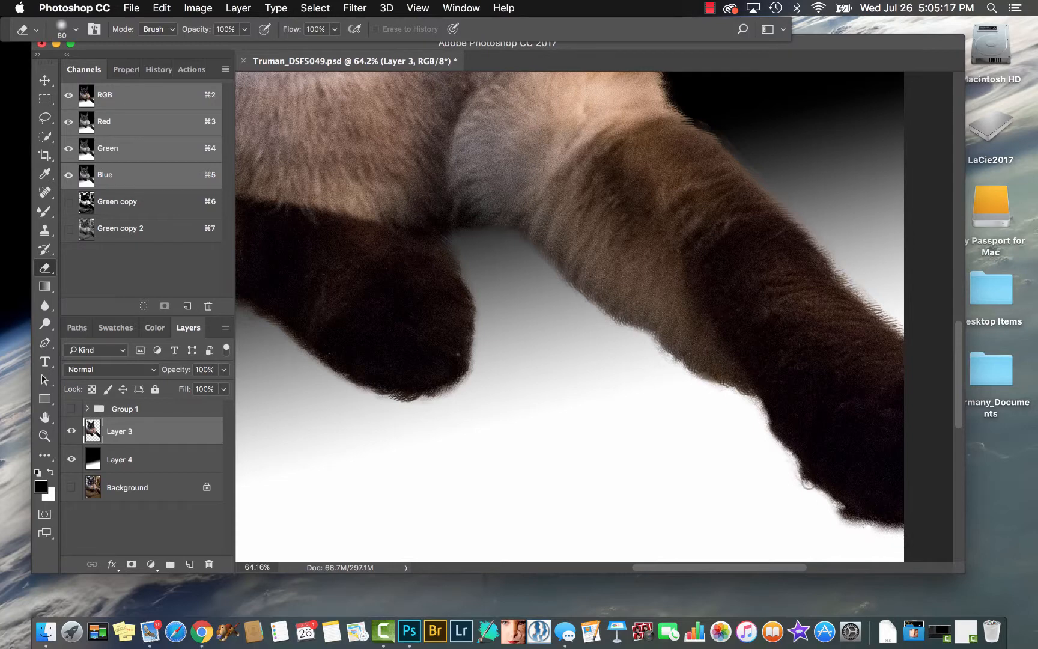
Examine the fur edges from the leg up to the ears against the dark backdrop, and activate the Dodge tool
drag(800, 298, 726, 341)
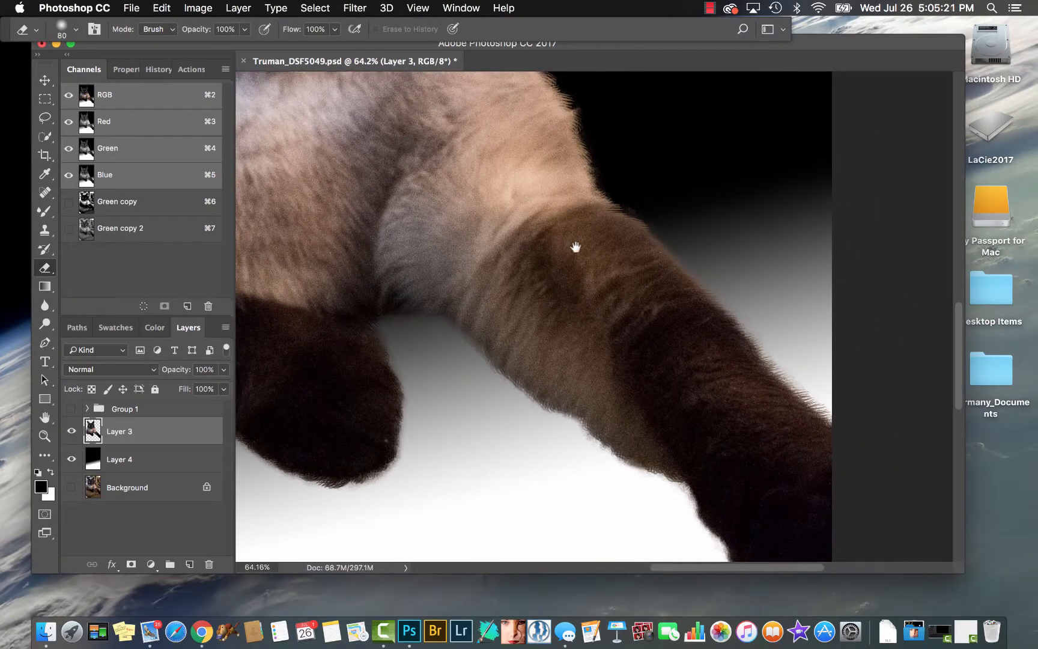
drag(577, 248, 676, 472)
mouse_move(522, 196)
mouse_down()
mouse_move(556, 262)
mouse_move(780, 375)
mouse_up()
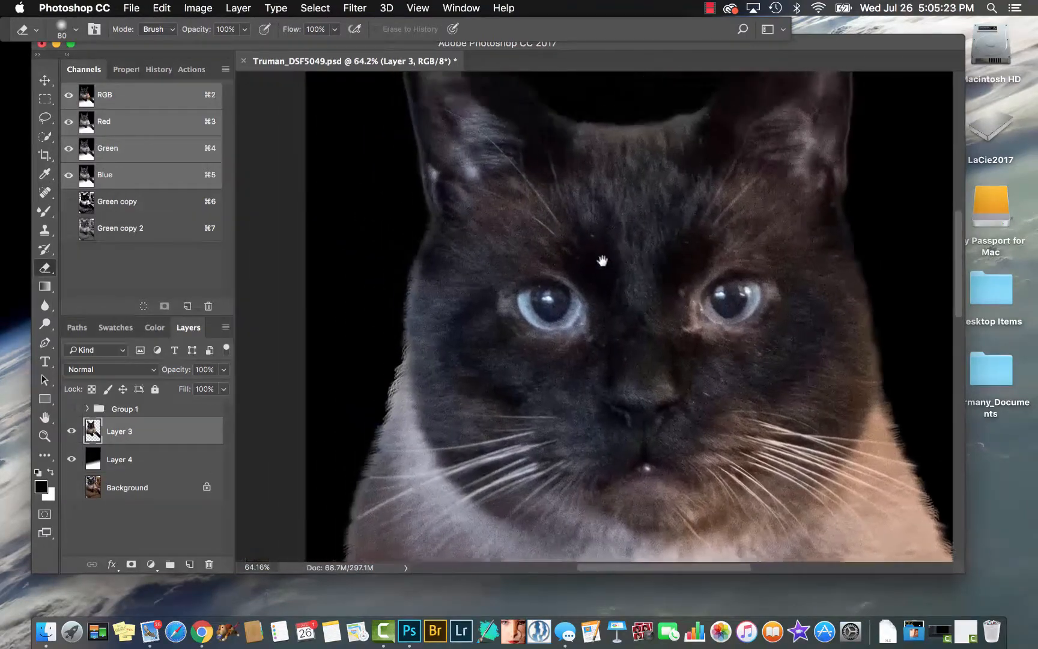
mouse_move(579, 268)
mouse_down()
mouse_move(590, 359)
mouse_move(563, 343)
mouse_up()
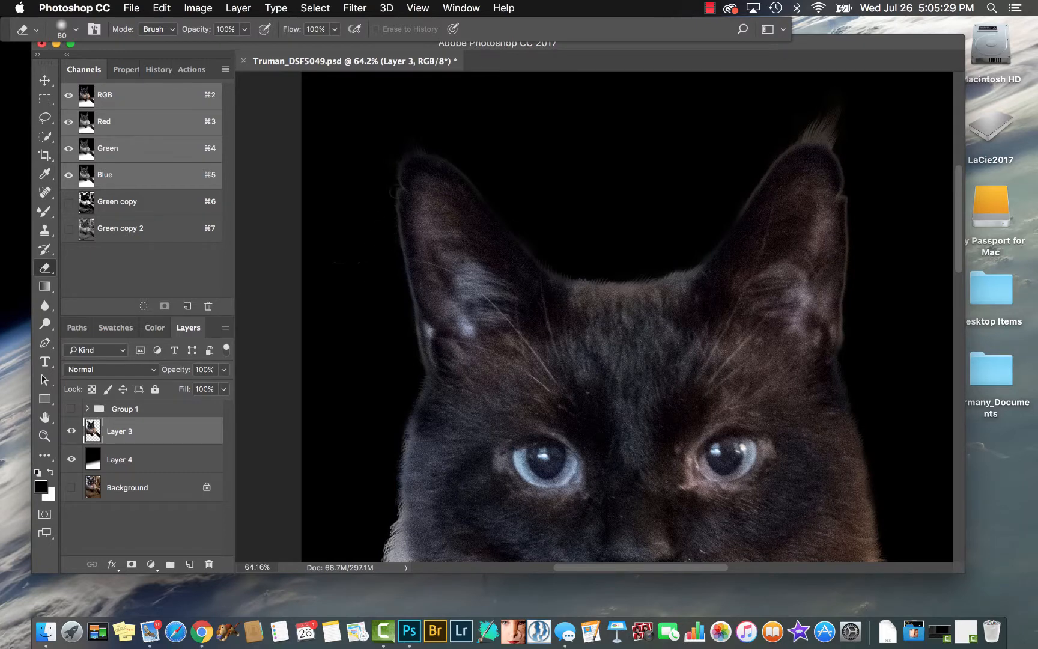
key(o)
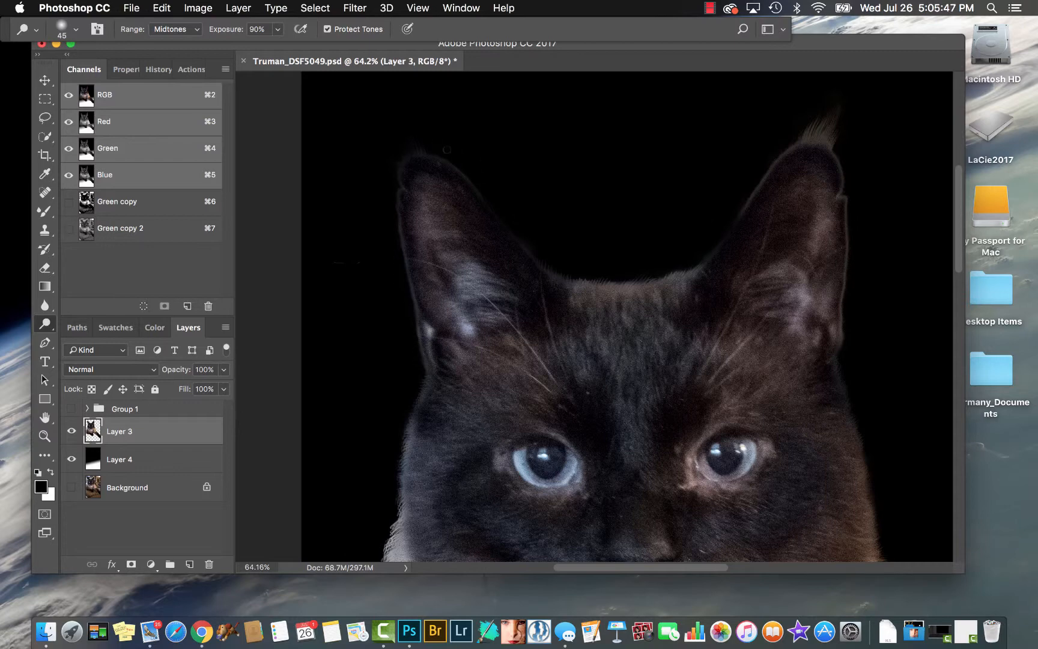
Invert the gradient on Layer 4 and check the whole cat against the light backdrop
key(super+minus)
key(super+minus)
key(super+minus)
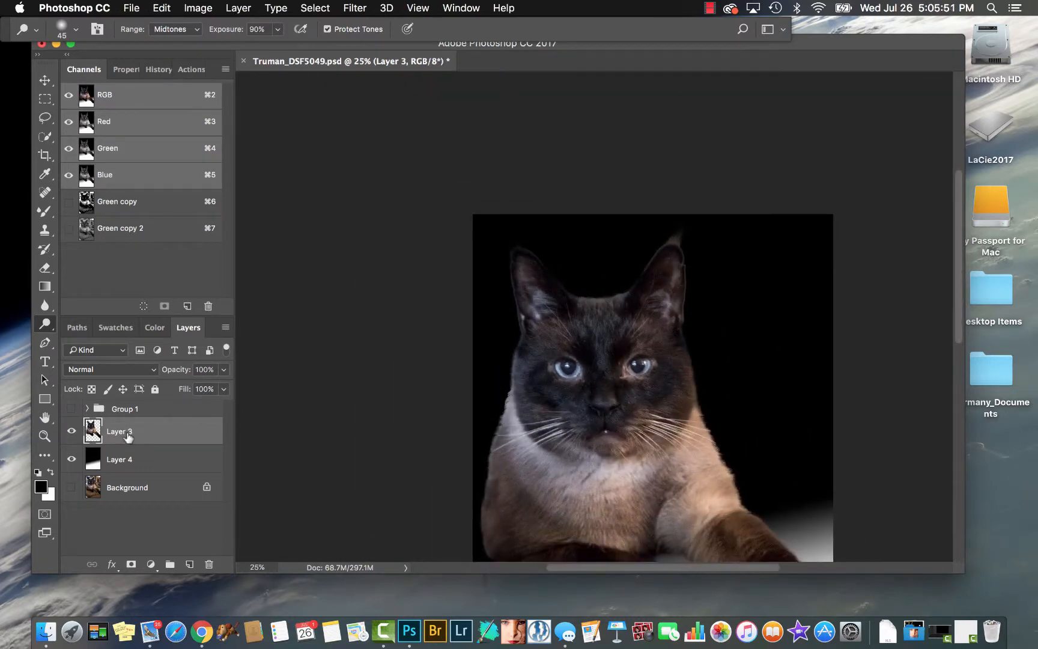
click(116, 461)
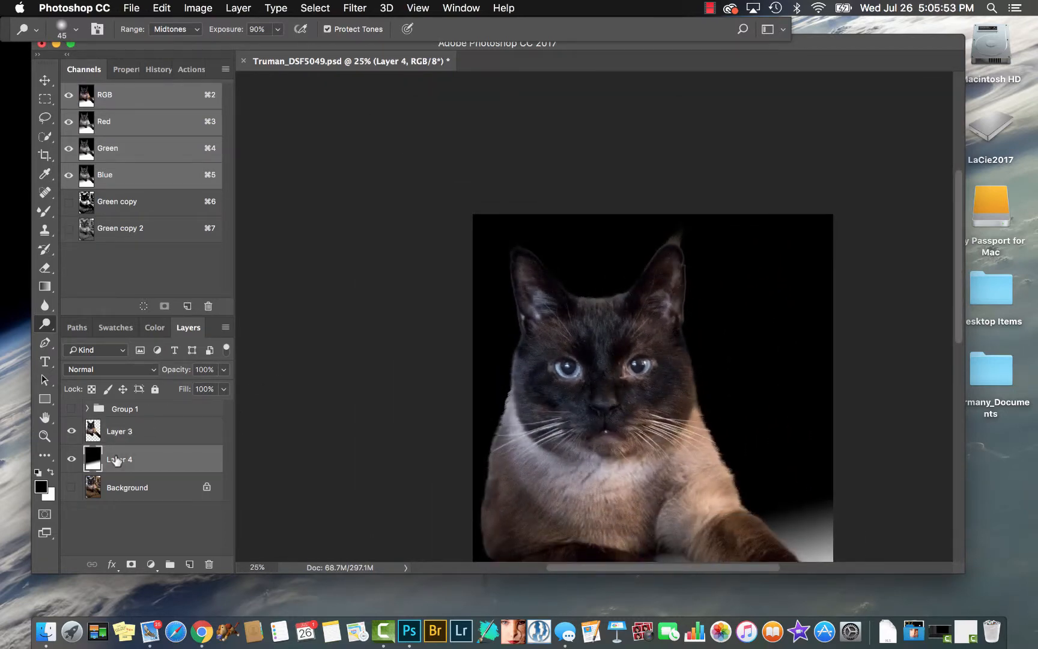
key(super+i)
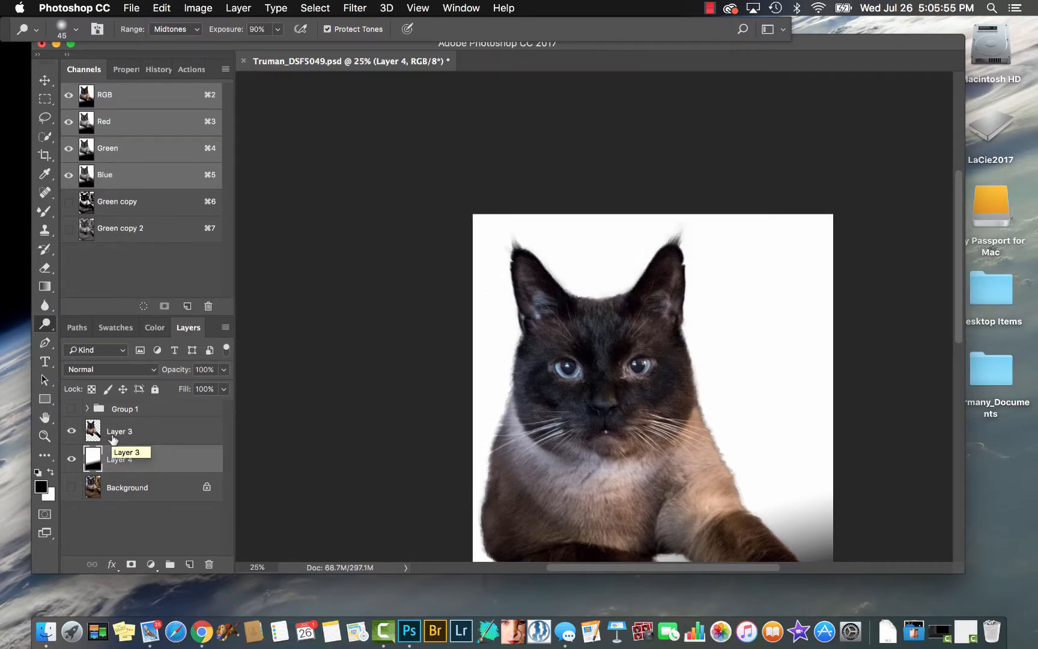
scroll(594, 319, down, 10)
scroll(594, 318, right, 4)
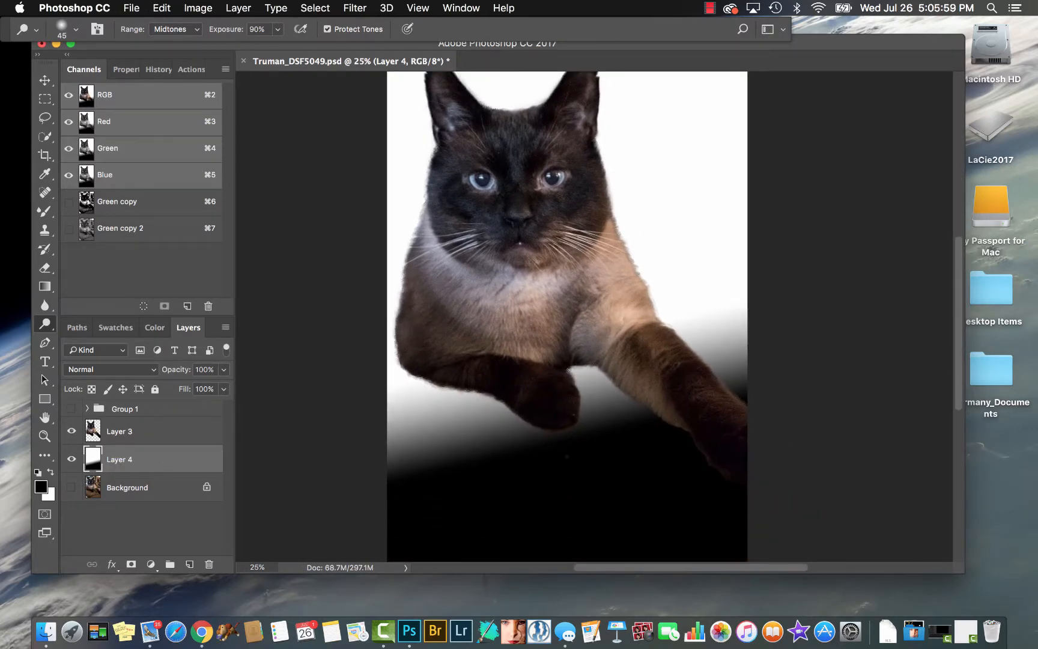
scroll(561, 444, up, 4)
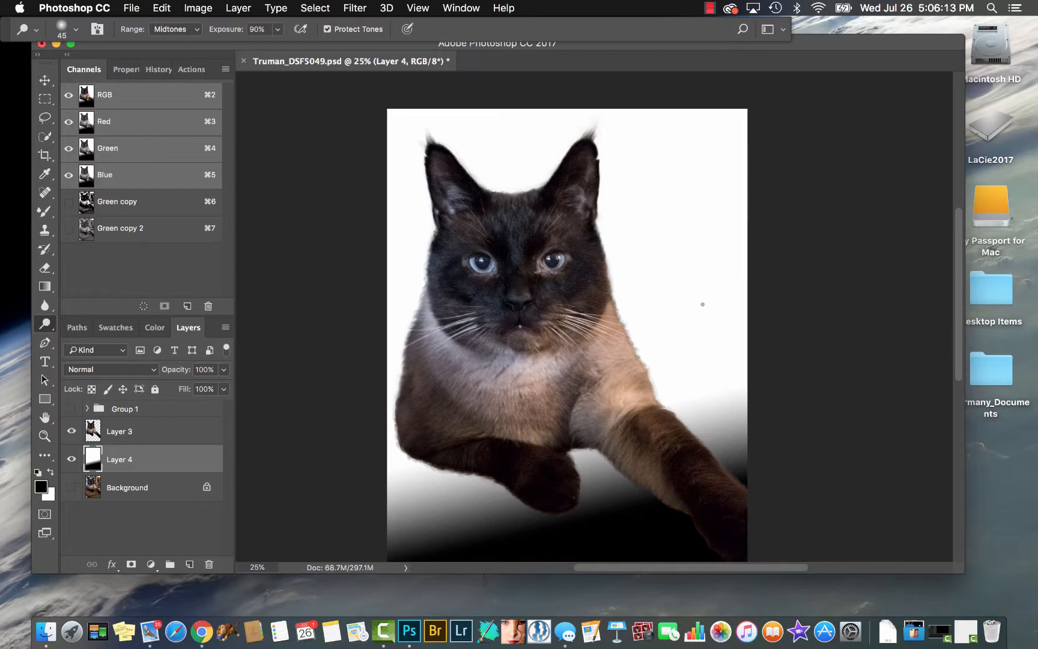
click(709, 8)
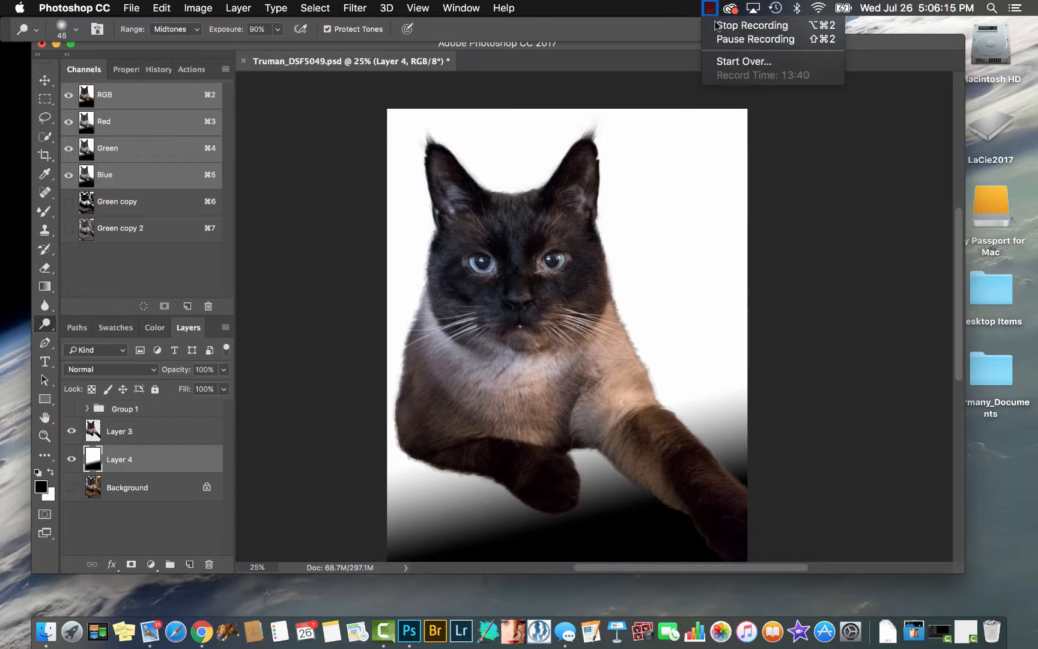